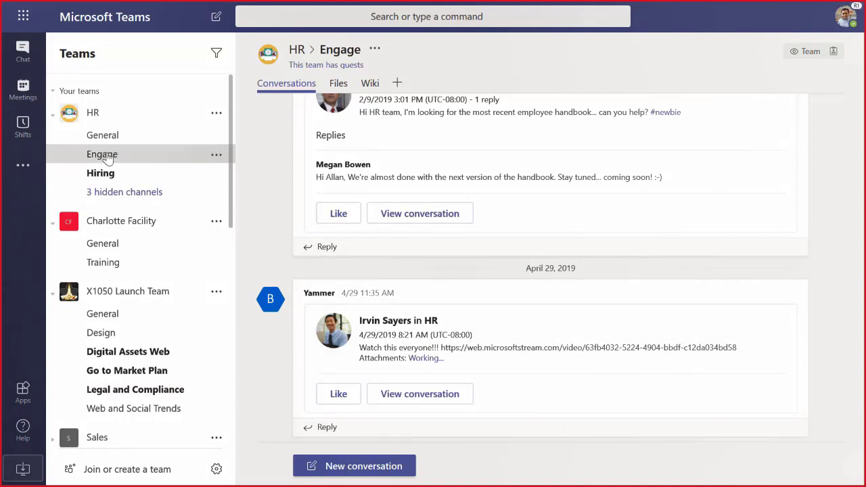
Open the settings of the Yammer connector already configured for the HR team's Engage channel.
right_click(108, 157)
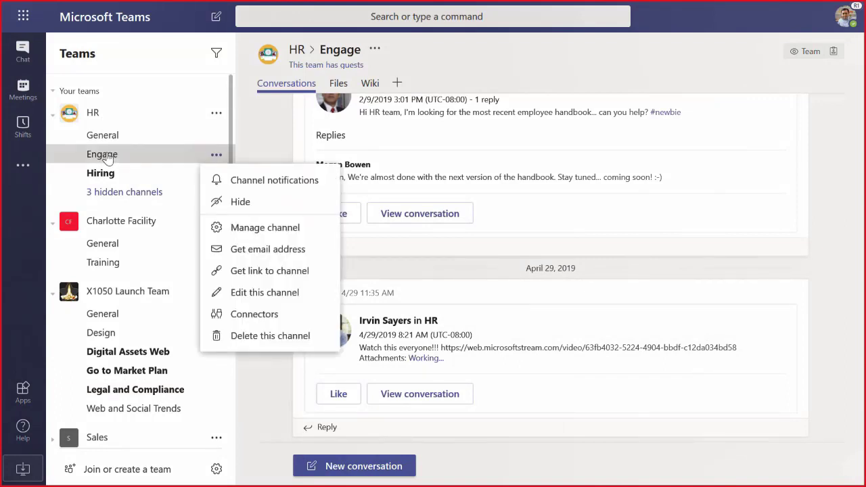
click(248, 315)
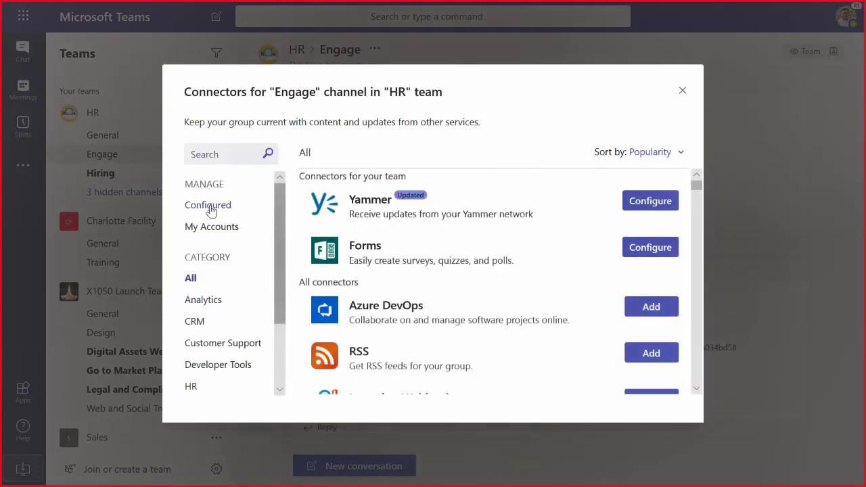
click(210, 206)
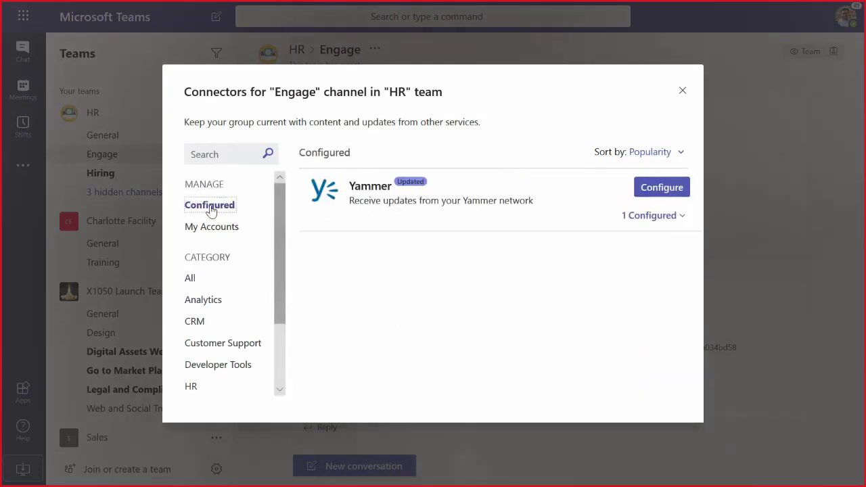
click(673, 219)
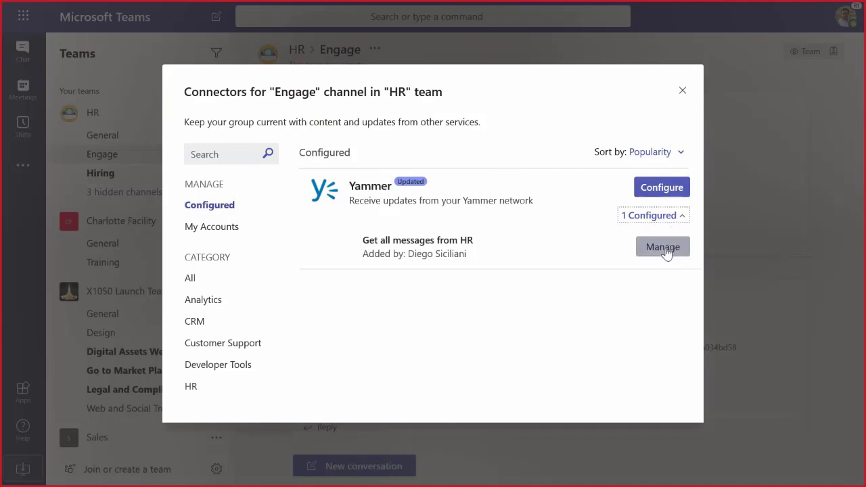
click(669, 251)
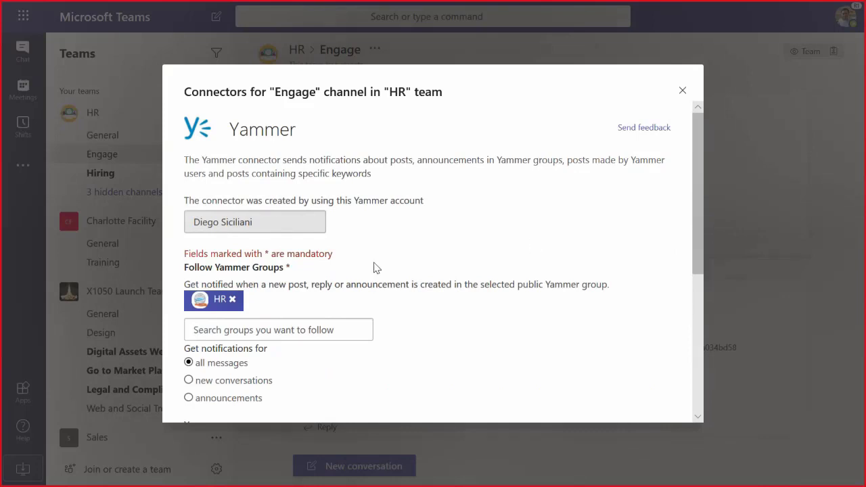
Review the Yammer connector's followed groups, notification types, user, keyword and frequency options, and close the connector settings without changes.
scroll(422, 263, down, 2)
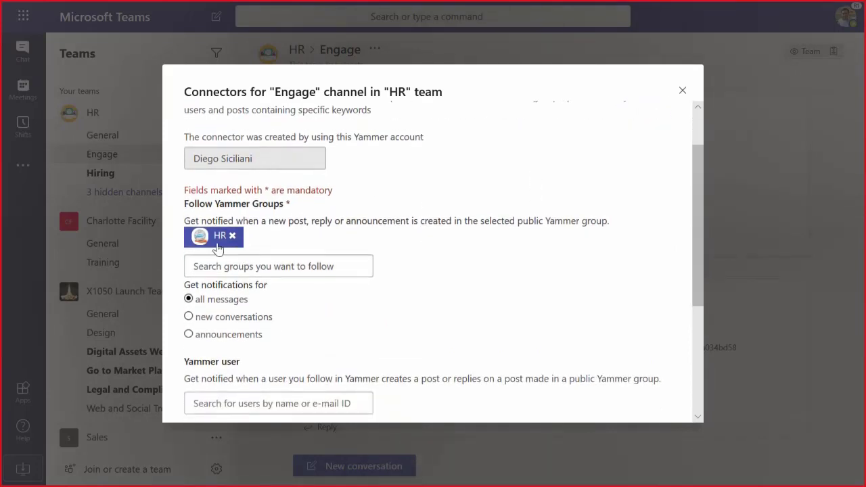
click(273, 270)
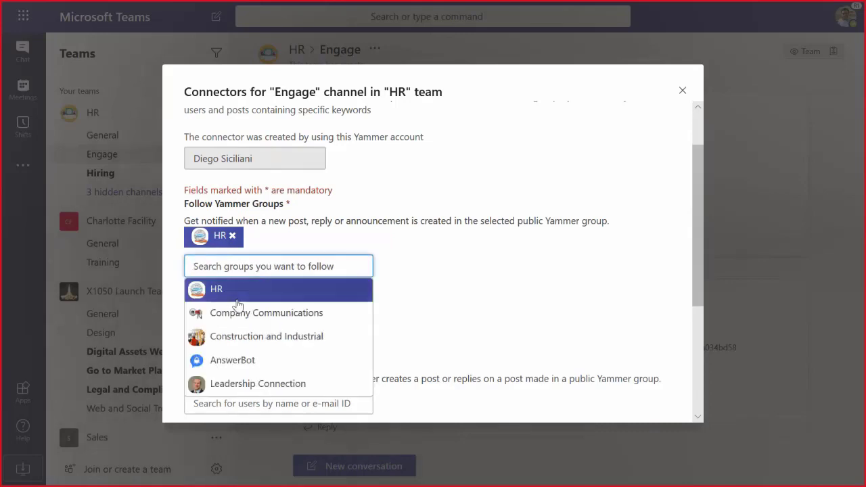
click(317, 250)
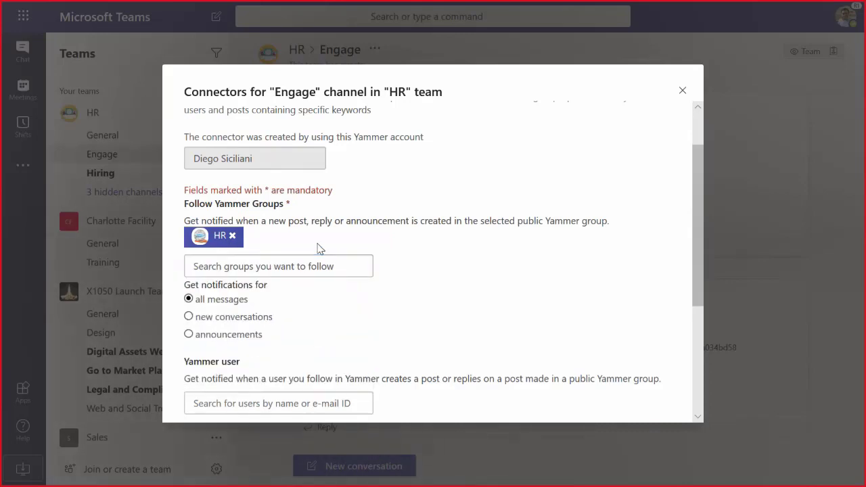
scroll(417, 311, down, 3)
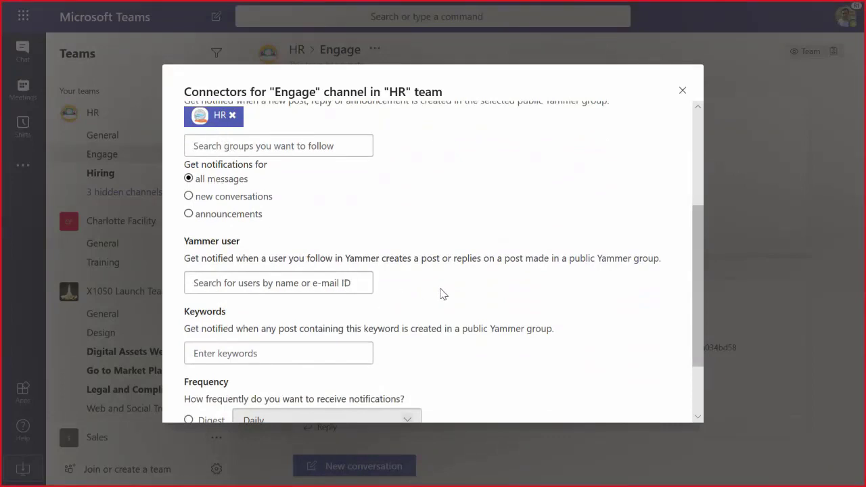
scroll(443, 293, down, 2)
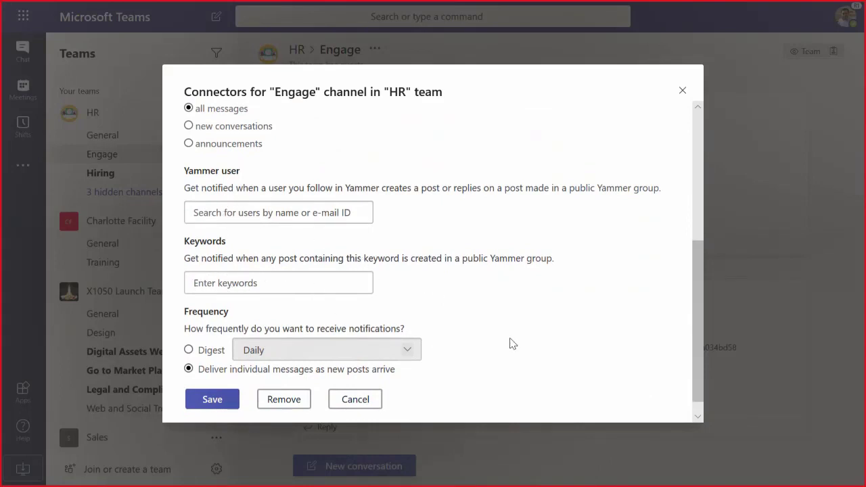
scroll(510, 345, down, 1)
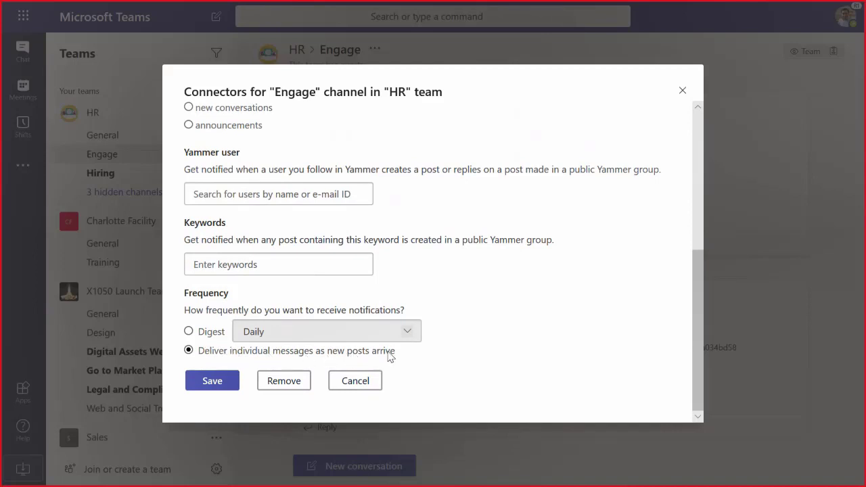
click(219, 386)
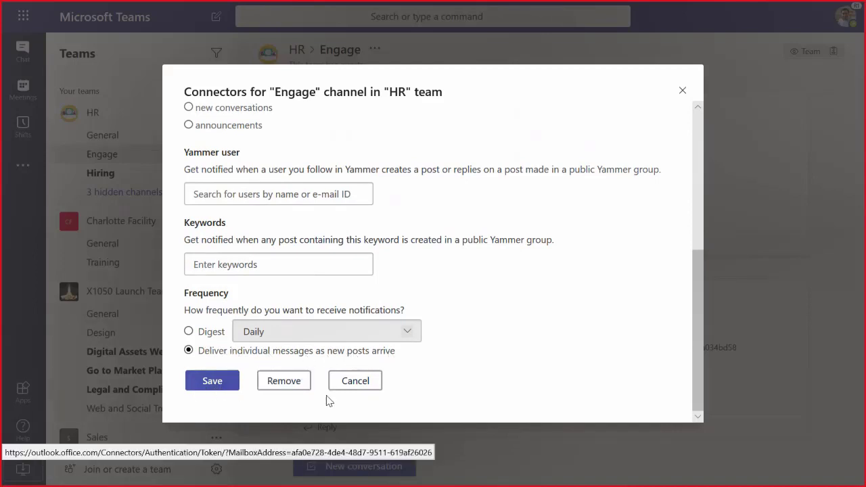
click(362, 391)
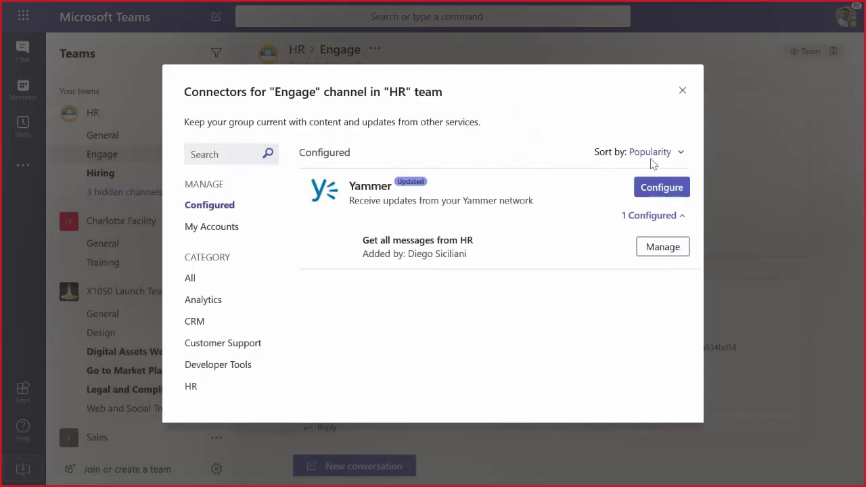
click(681, 93)
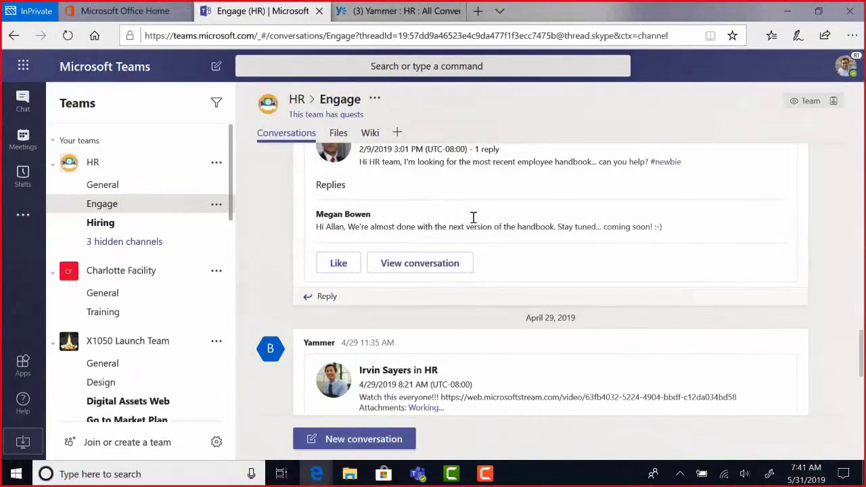
In Yammer, post the drafted benefits question to the HR group, and like it from the Engage channel in the Teams desktop app.
click(406, 10)
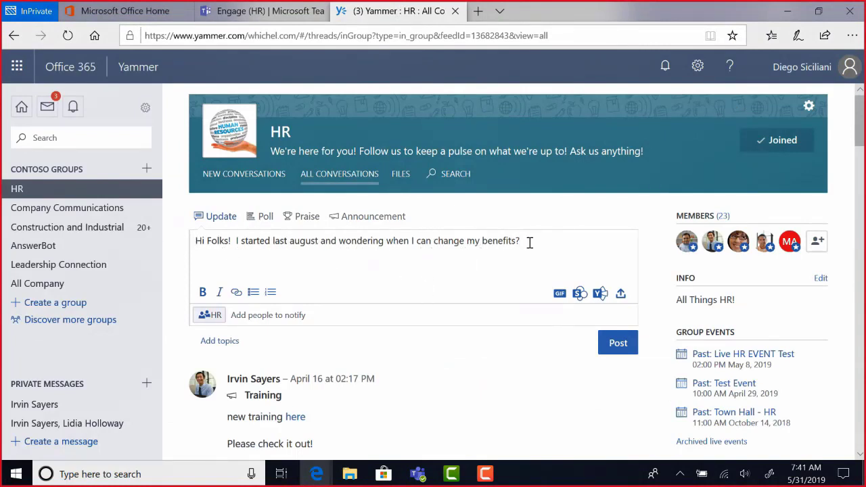
click(618, 346)
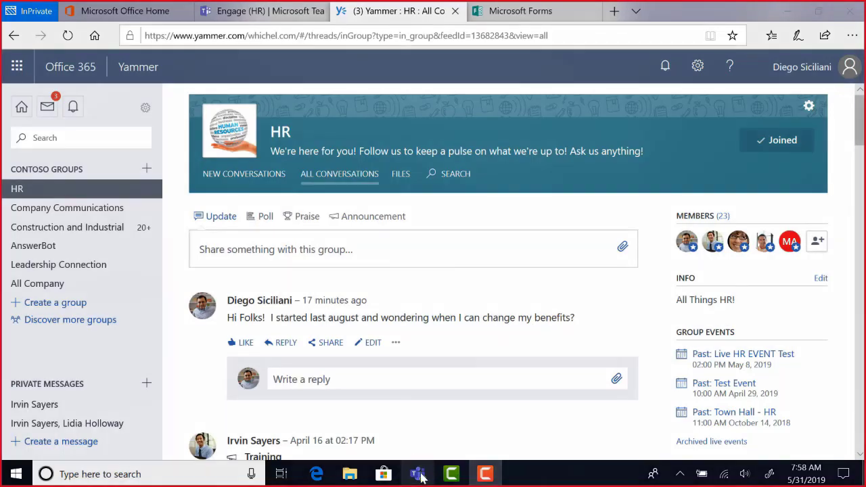
click(419, 475)
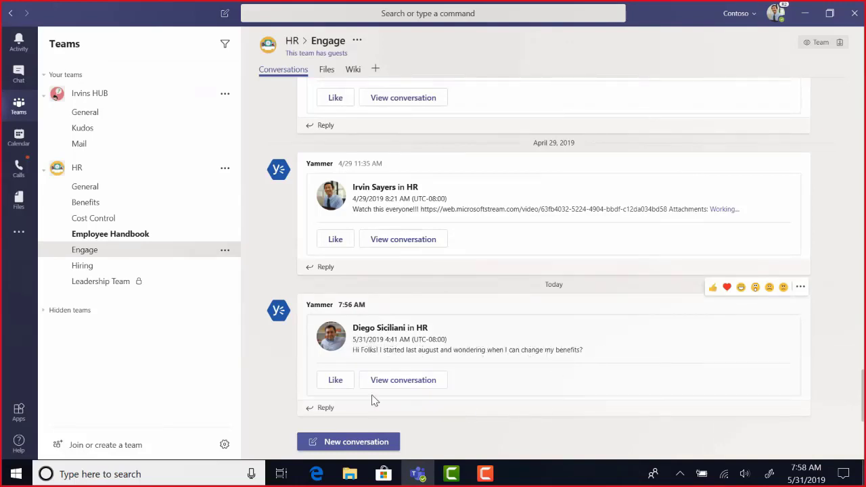
click(349, 383)
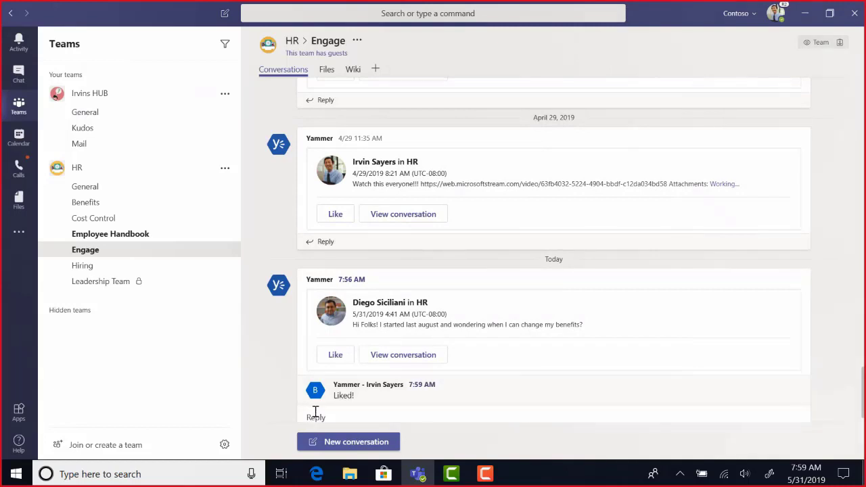
Reply to the benefits question with "Hey," a mention of the first suggested colleague, and "can you follow up with this employee?".
click(476, 414)
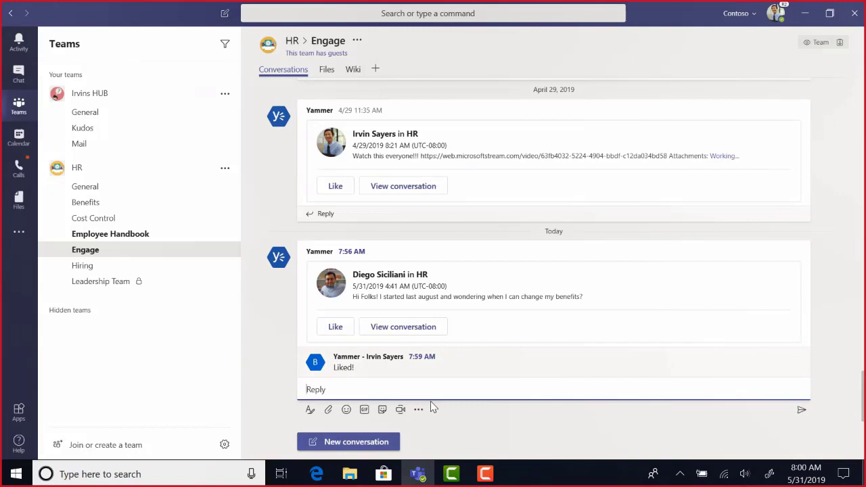
text(Hey, @)
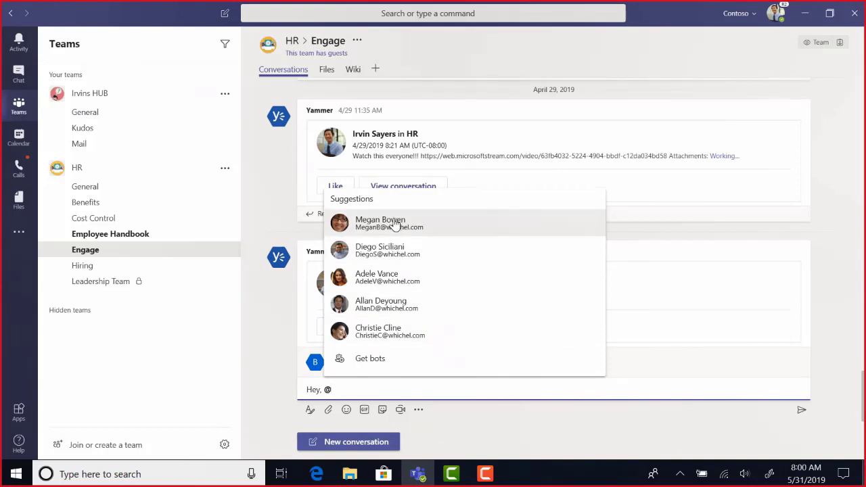
key(Return)
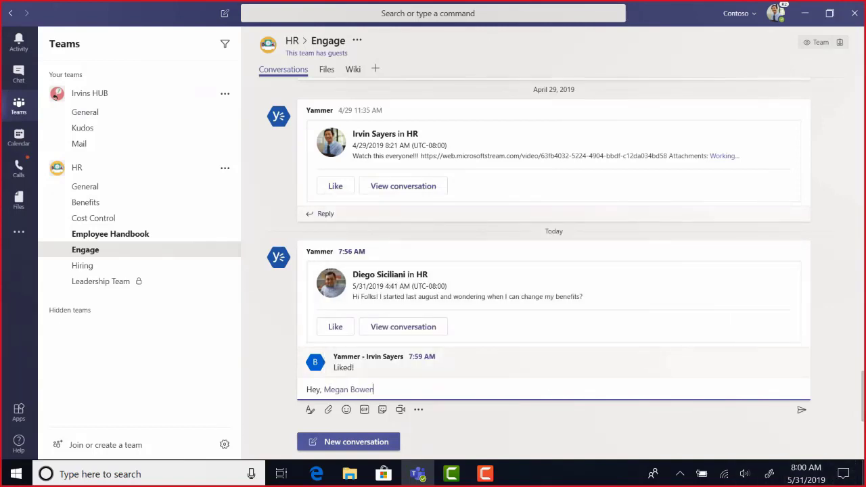
text(can you follow up with this employee?)
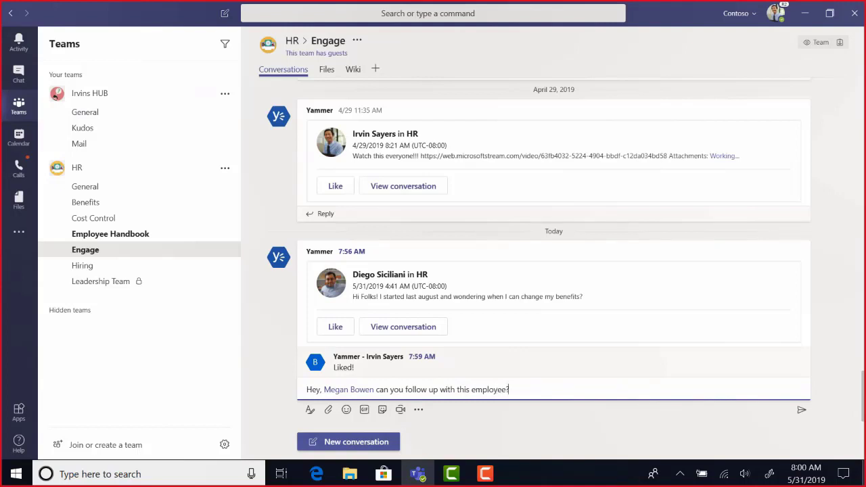
click(800, 410)
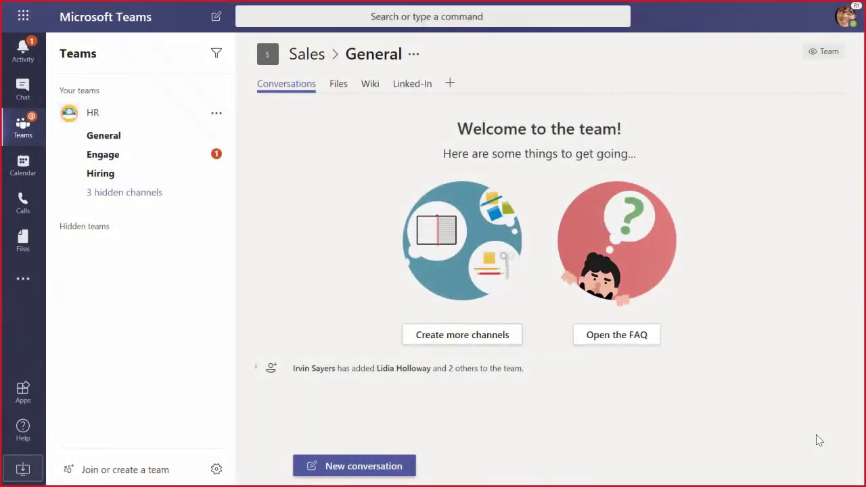
From the mentioned colleague's account, open the HR team's Engage channel and give the follow-up request a thumbs-up reaction.
click(845, 16)
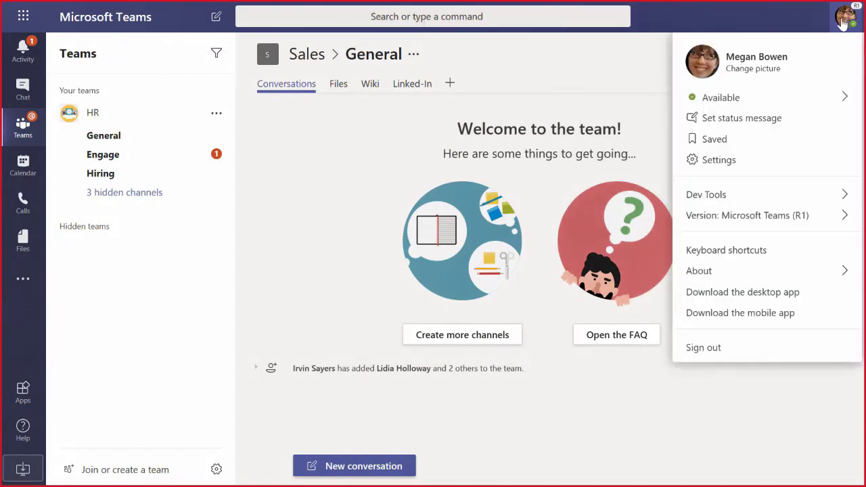
click(767, 13)
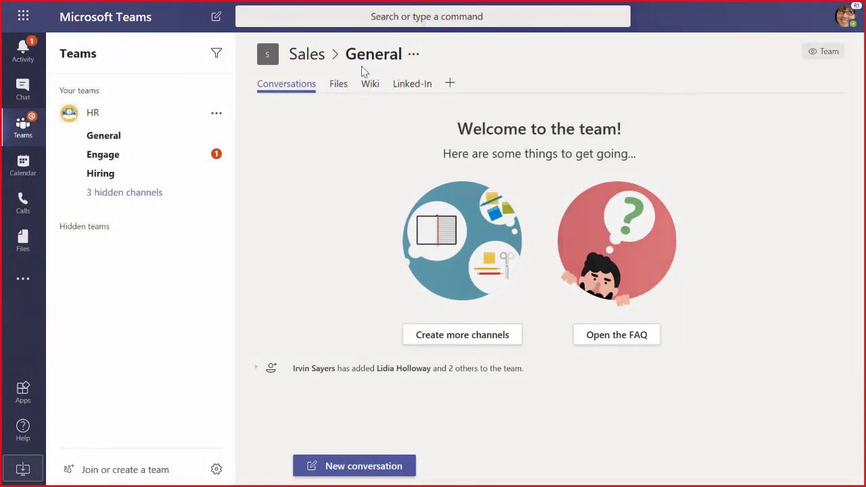
click(127, 157)
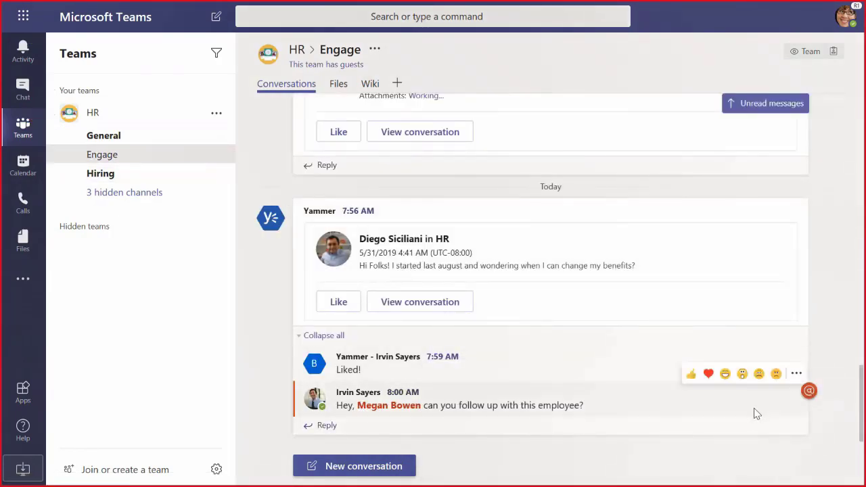
click(691, 376)
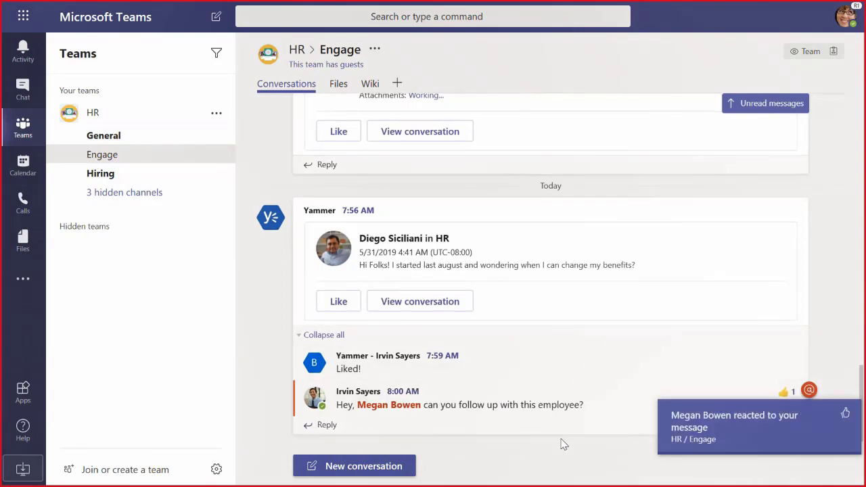
Reply "I'm on it!" in the benefits question thread.
click(325, 425)
text(I'm on it!)
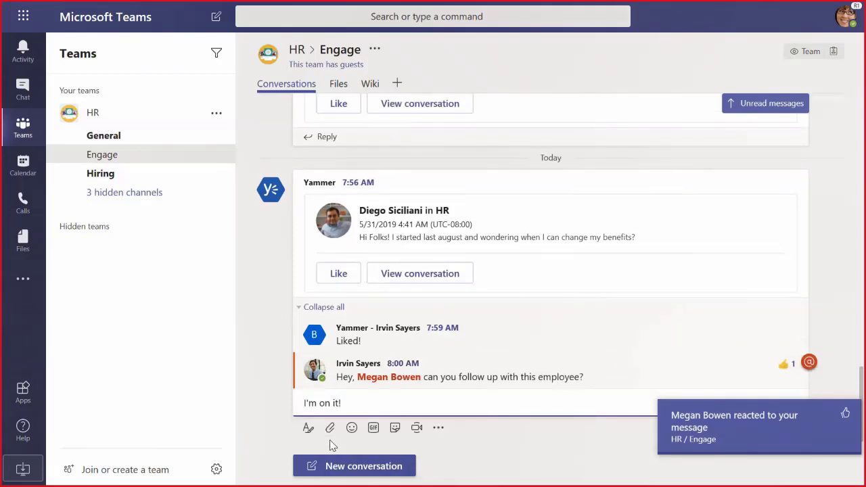
key(Return)
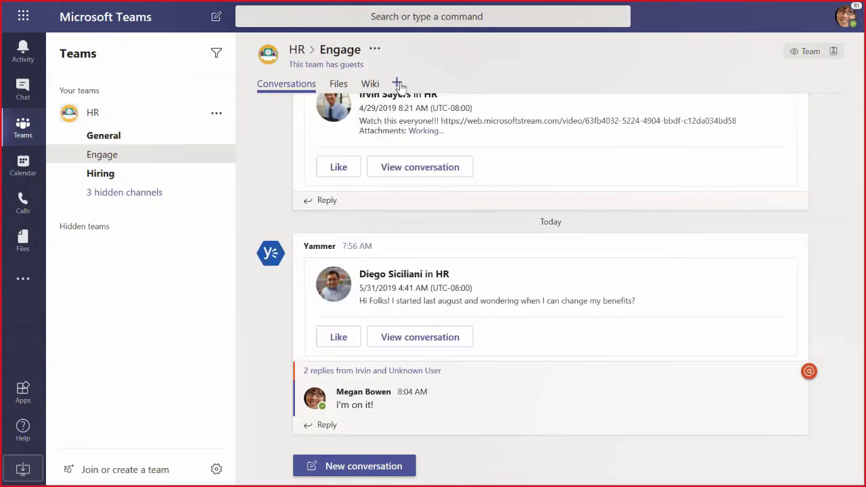
Start adding the second Yammer (Dogfood) app as a tab in the Engage channel, with Yammer Group as the content type.
click(397, 83)
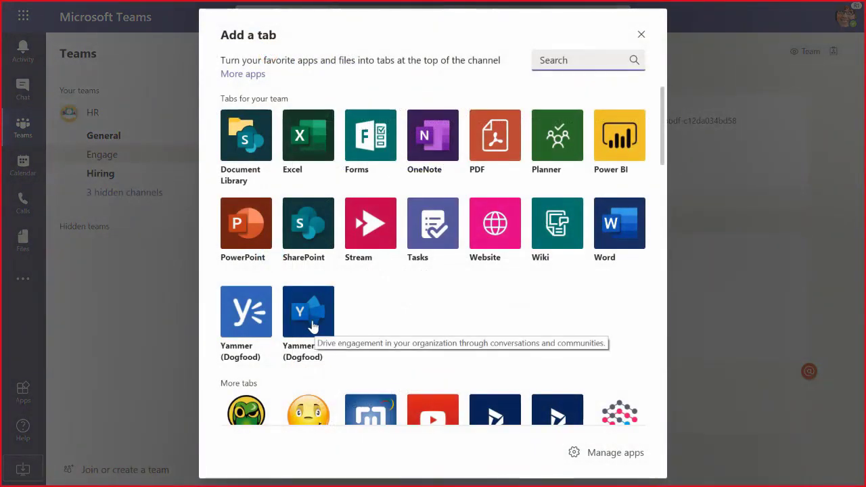
click(313, 326)
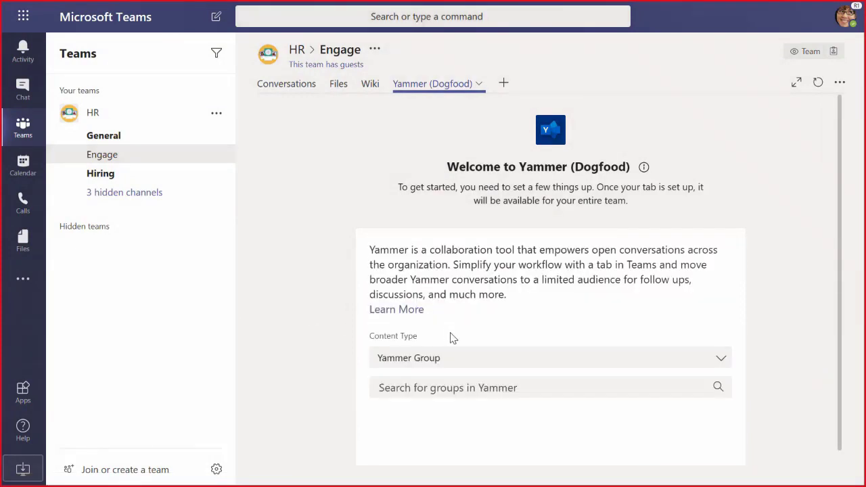
click(474, 359)
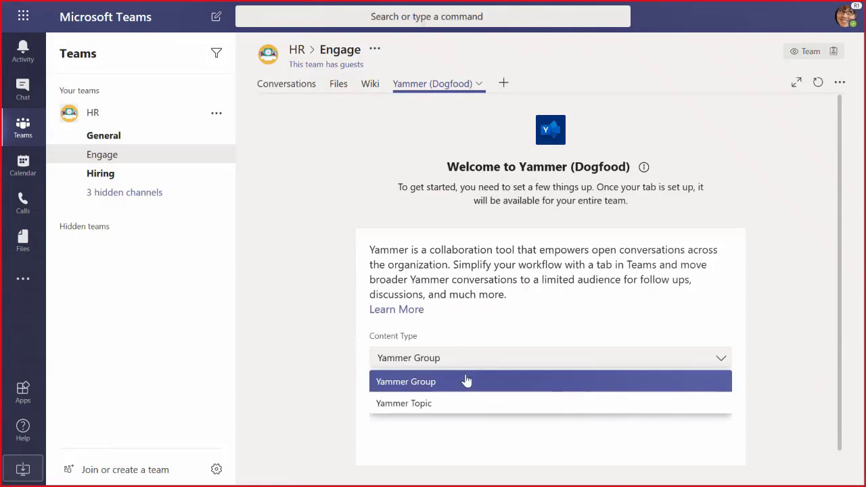
click(465, 369)
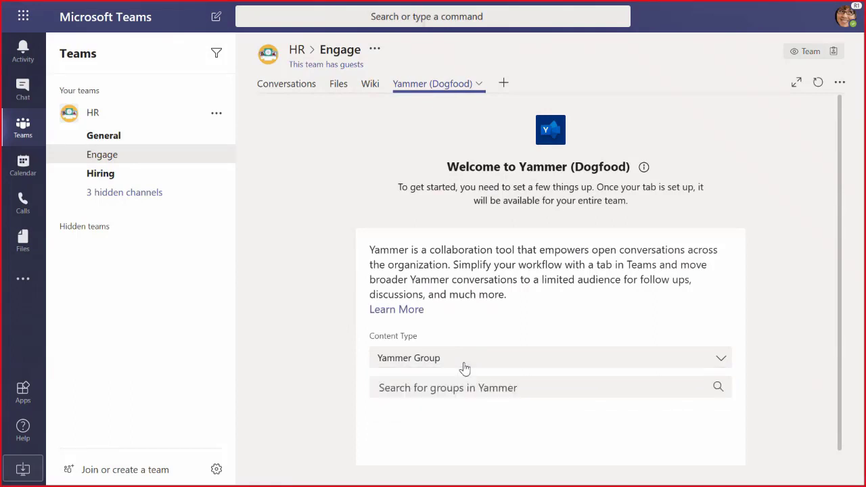
Search for "hr", select the HR group, and save the tab without posting to the channel about it.
click(492, 387)
text(hr)
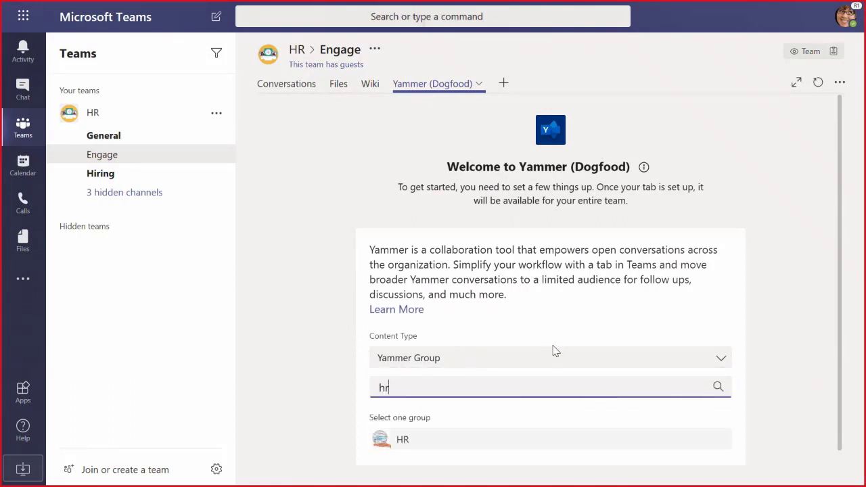
click(428, 447)
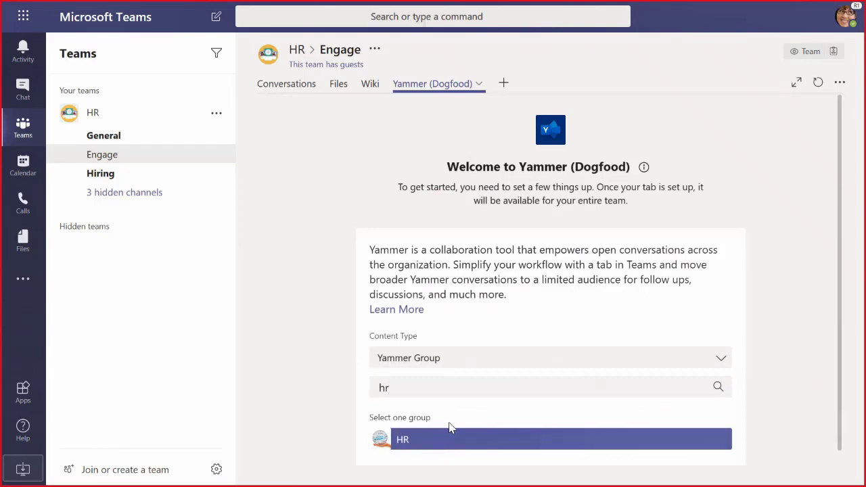
scroll(449, 428, down, 2)
click(398, 451)
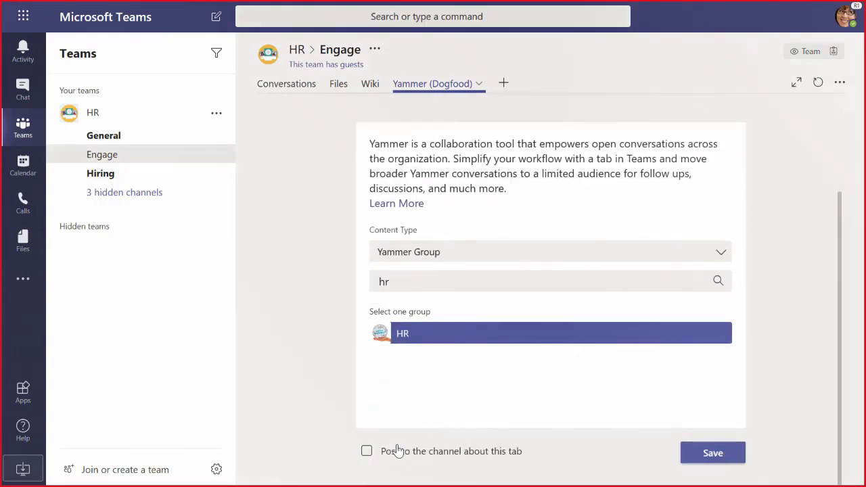
click(709, 457)
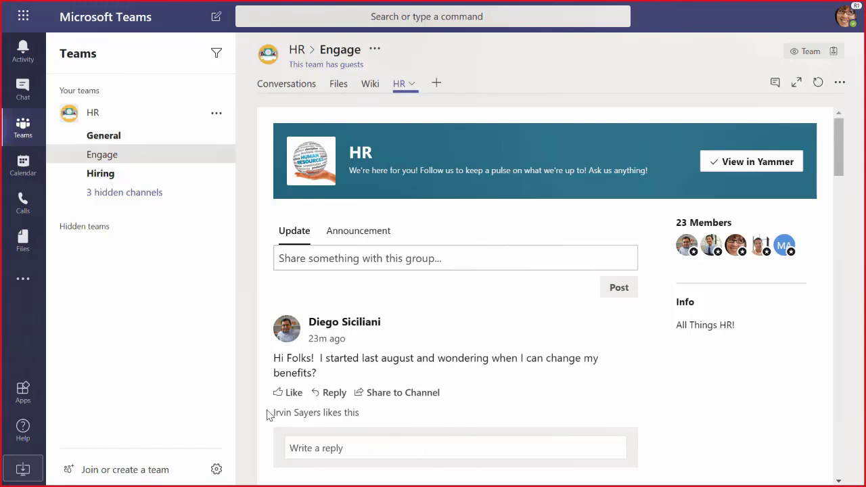
In the HR tab, reply to the benefits question, greeting the employee by first name: "you can change your benefits in November! Hope this helps! Thanks!".
click(363, 449)
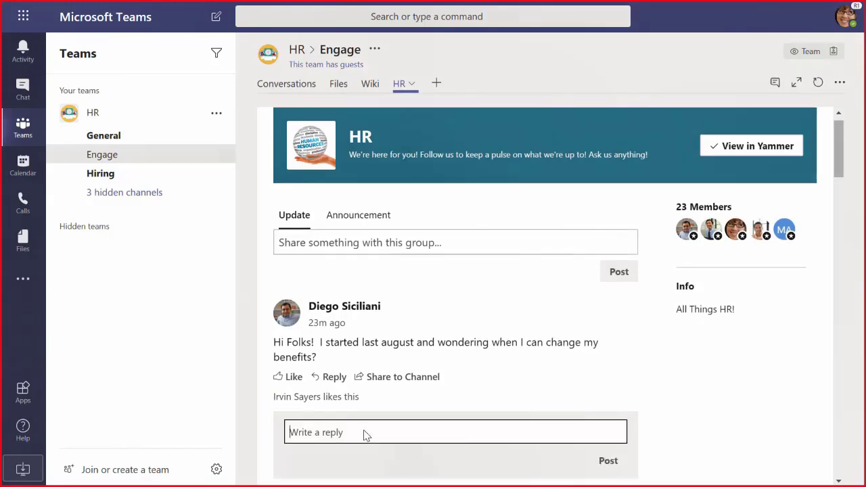
text(Hi)
text( Diego, you)
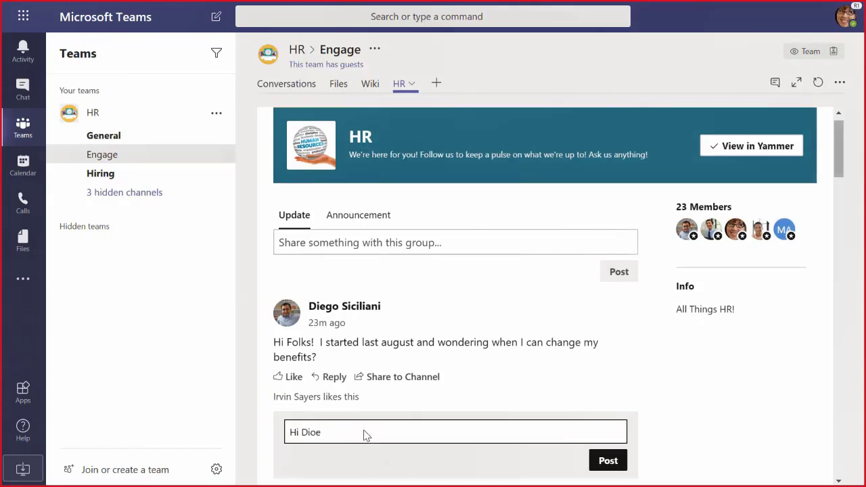
text( can change your benefi)
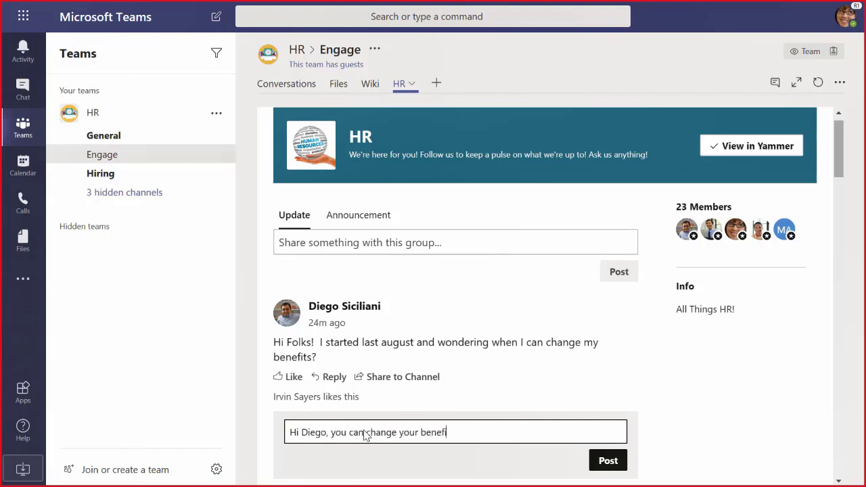
text(ts in November!  Hope this helps!)
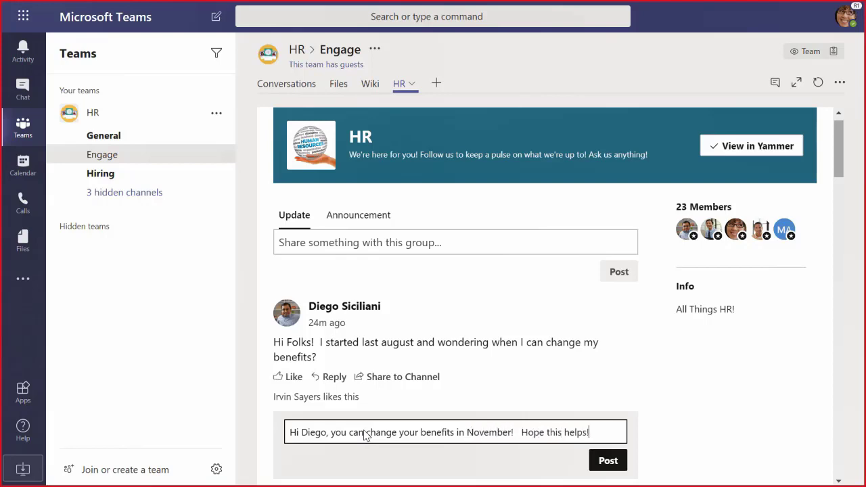
key(Return)
text(Thanks!)
click(607, 475)
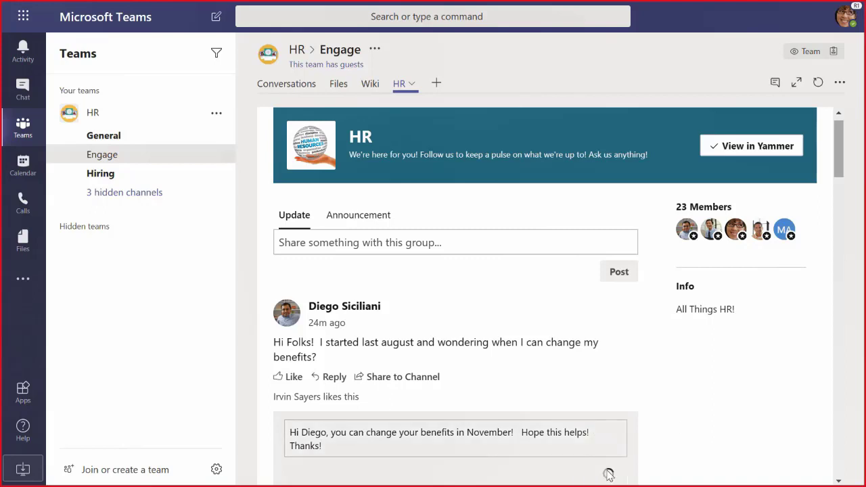
scroll(607, 475, down, 3)
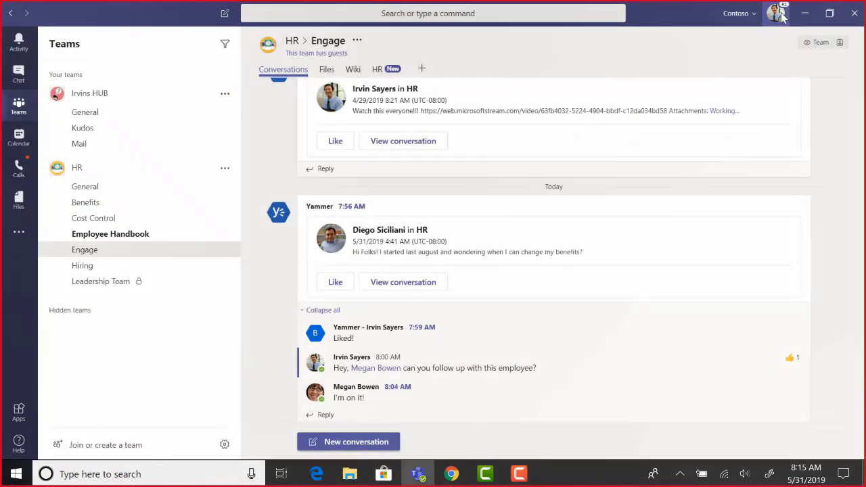
In the Teams desktop app, like the answered benefits question on the latest Yammer card in the Engage channel.
click(777, 15)
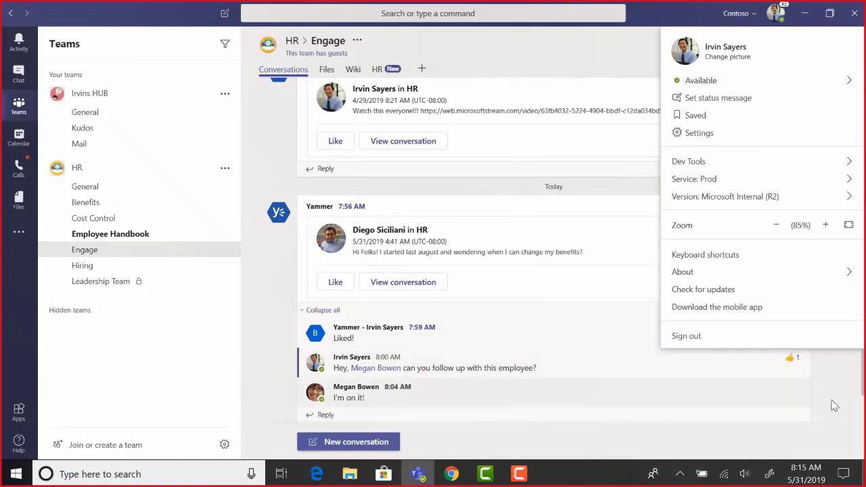
click(850, 387)
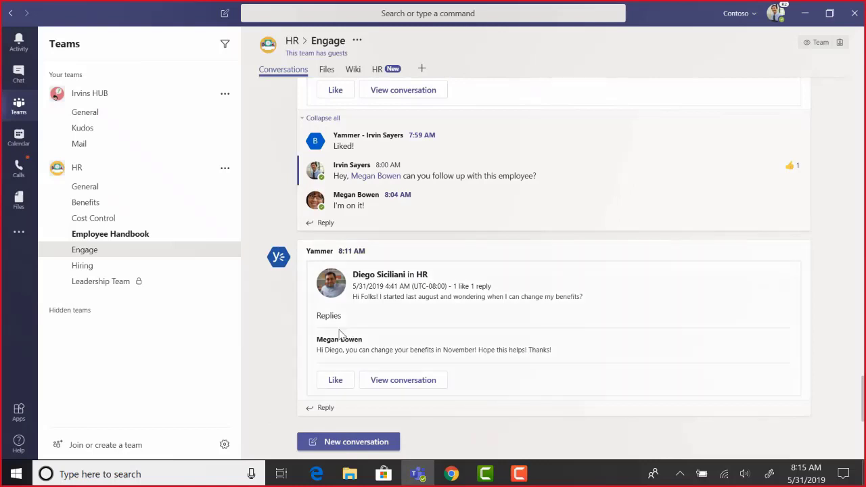
mouse_move(330, 347)
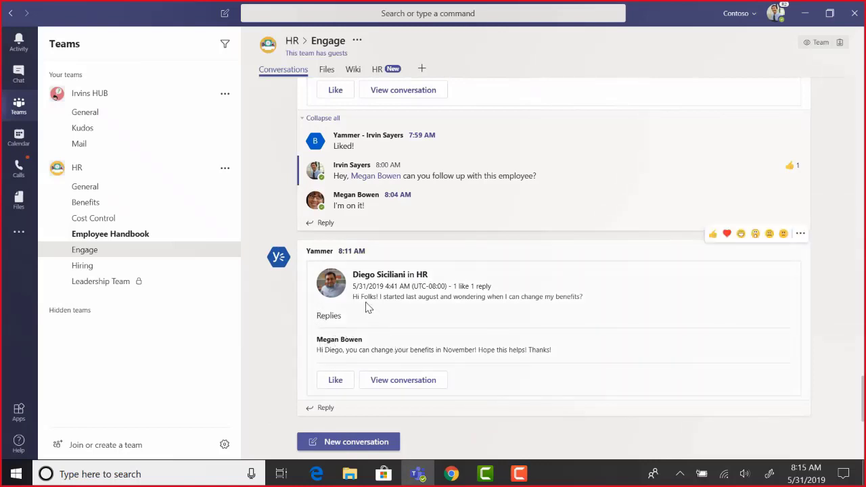
click(337, 382)
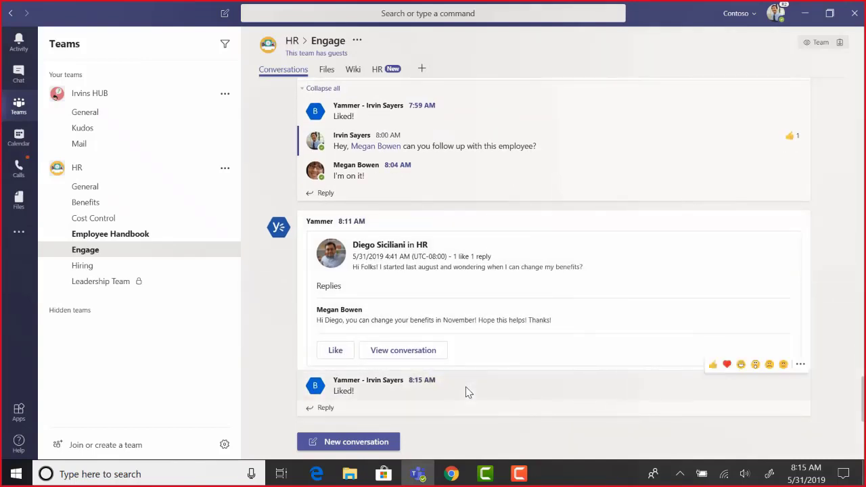
View the HR group's conversations in the channel's HR tab at expanded size, and restore the normal tab layout.
click(389, 73)
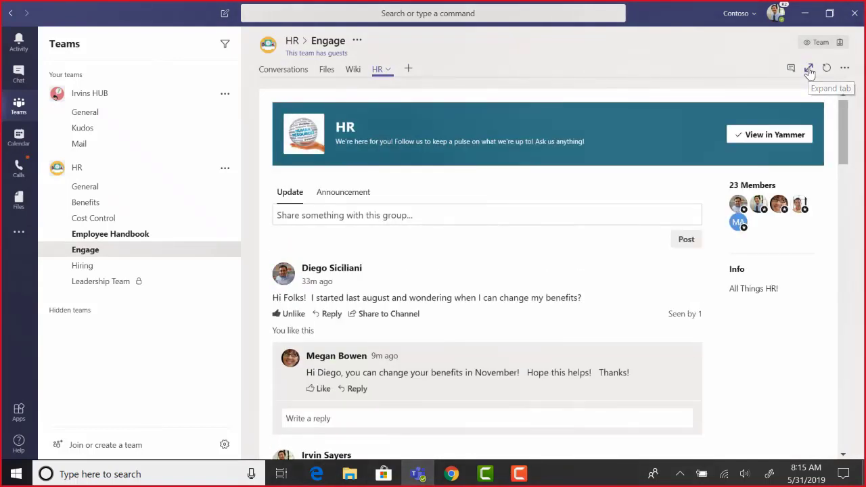
click(809, 71)
scroll(293, 245, down, 3)
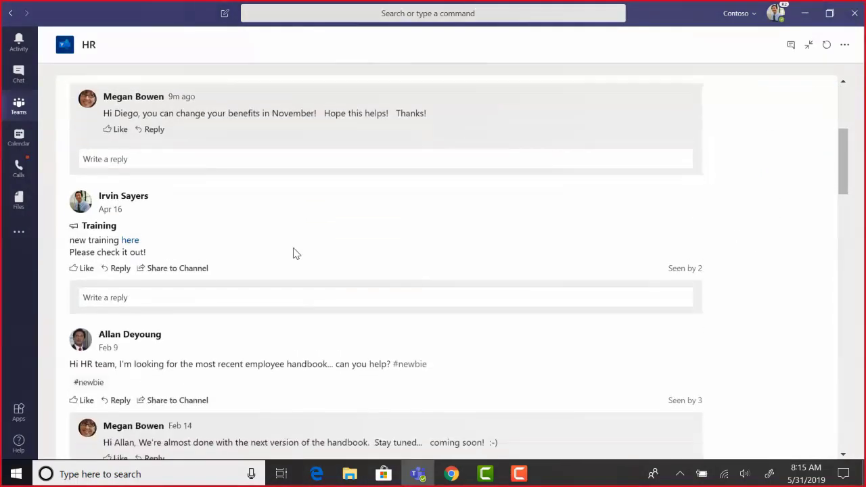
scroll(295, 251, up, 5)
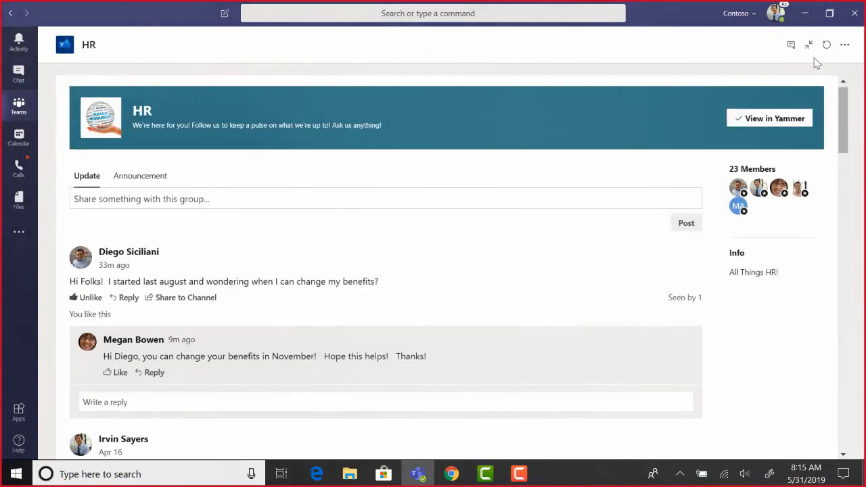
click(808, 45)
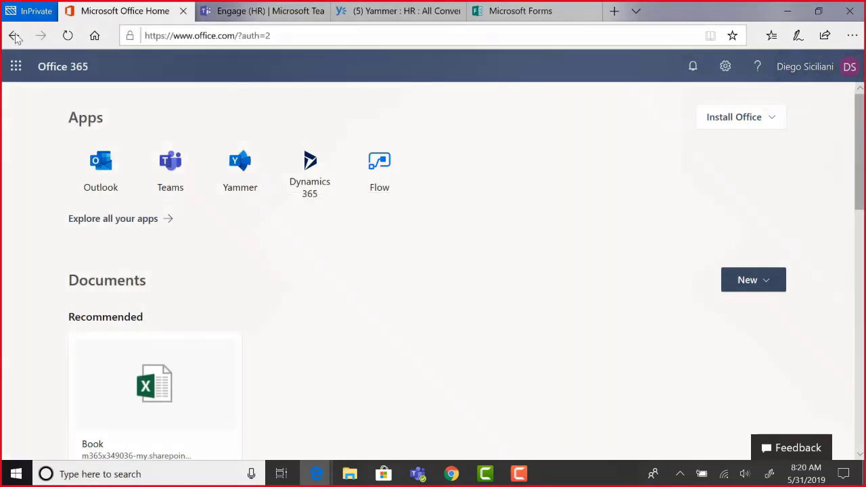
Switch to Office 365 in the browser, launch Forms from the full app list, and open the Company Pulse form.
click(15, 66)
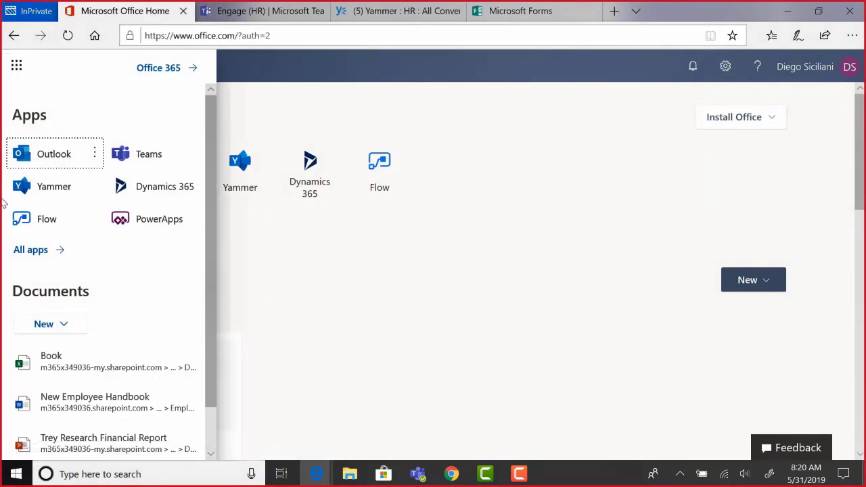
click(32, 255)
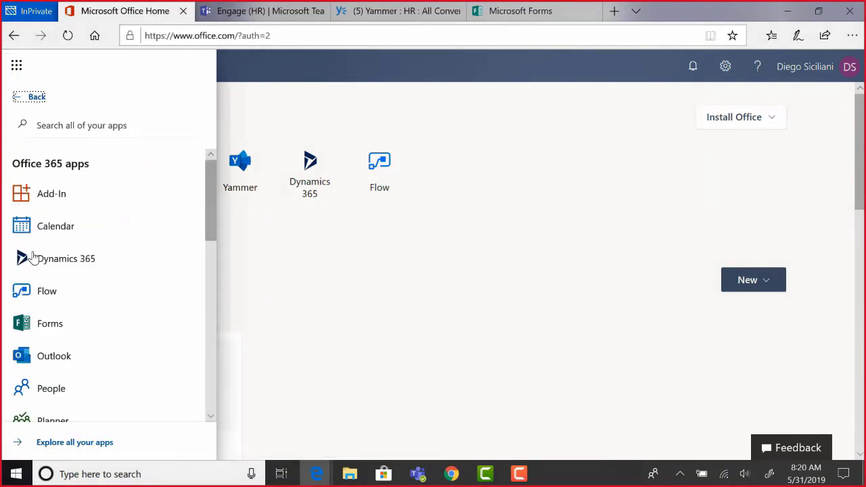
click(54, 330)
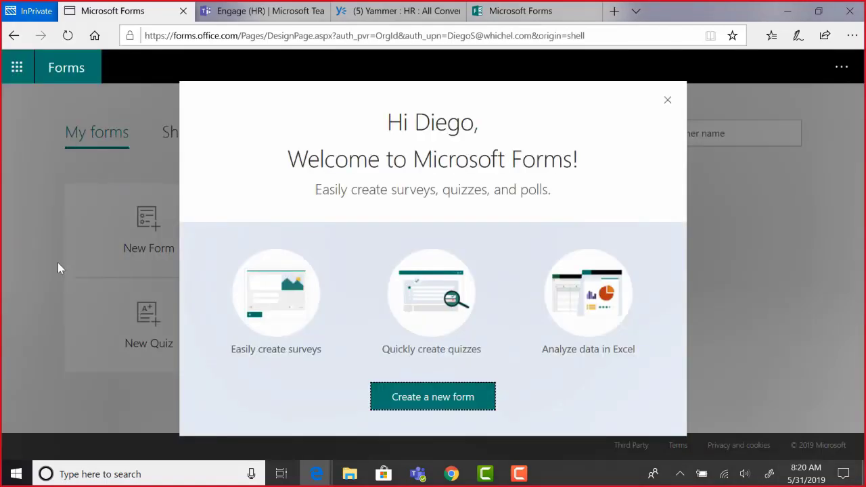
click(668, 101)
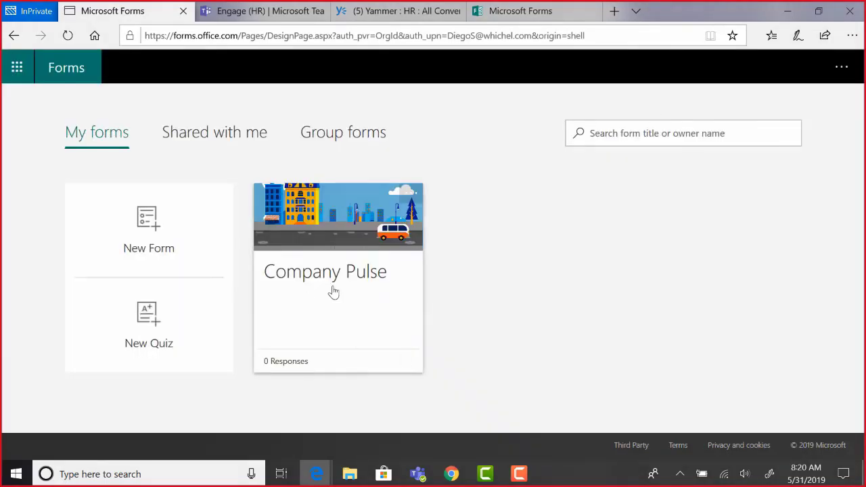
click(319, 271)
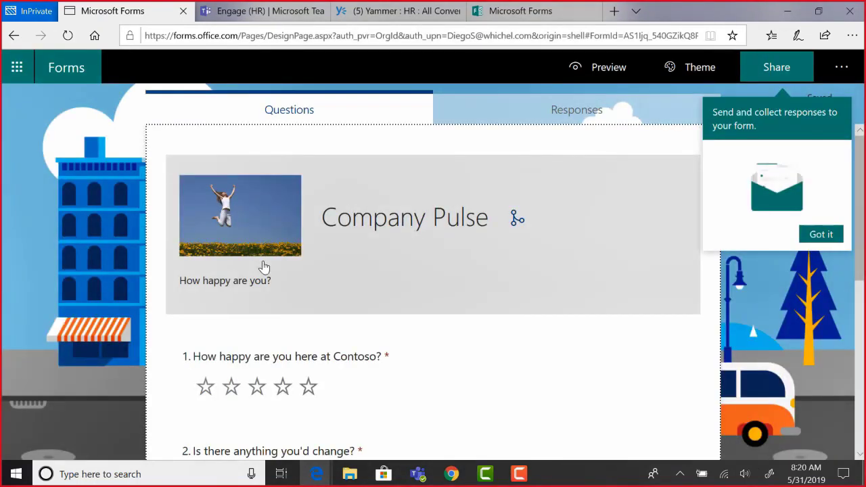
Review all the questions in the Company Pulse form.
scroll(495, 247, down, 3)
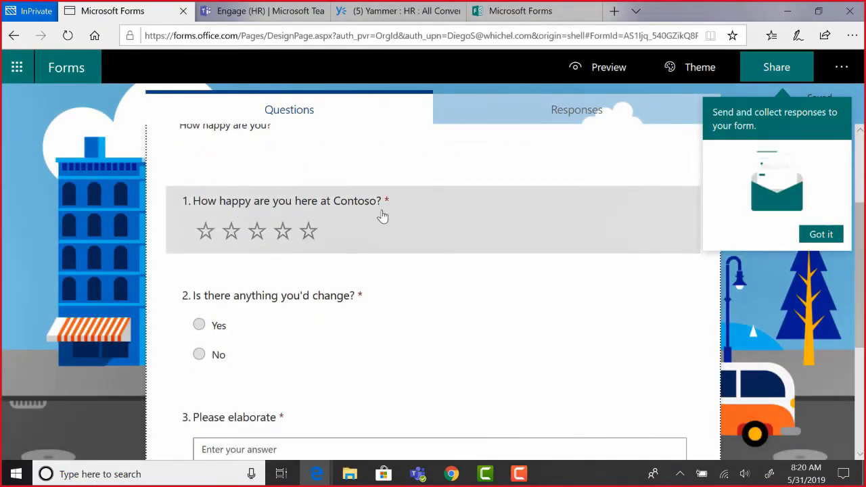
scroll(381, 215, down, 2)
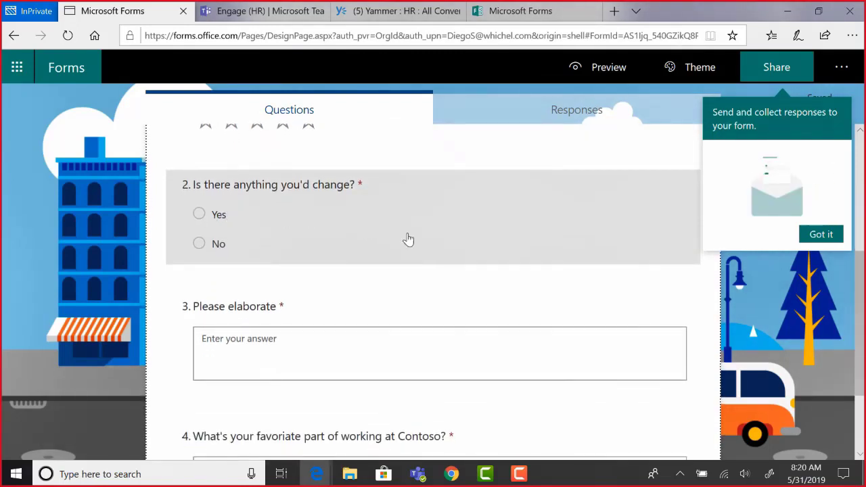
scroll(406, 240, down, 2)
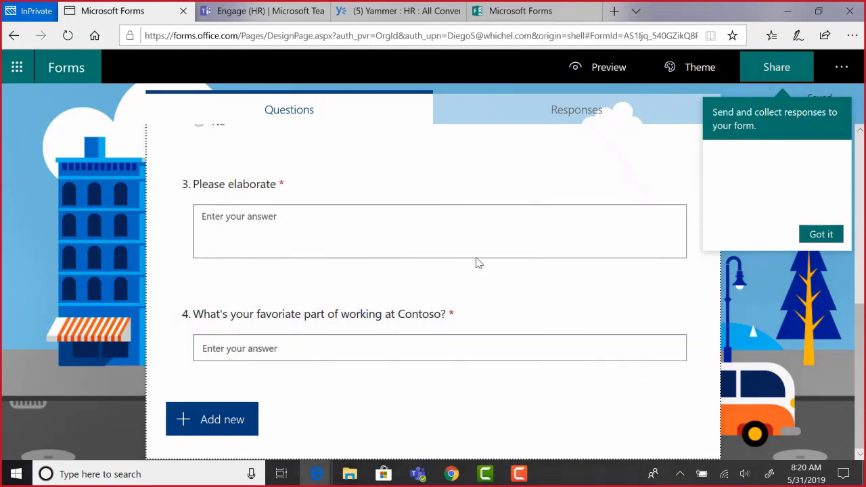
scroll(469, 255, up, 5)
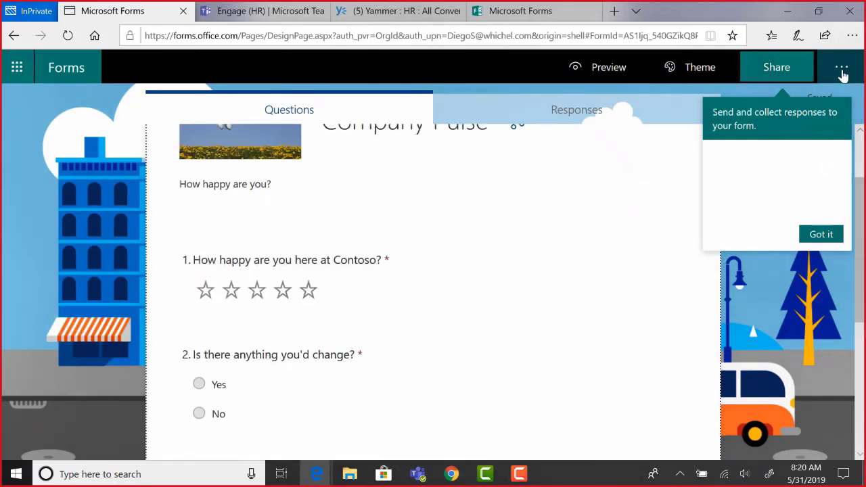
Open the form's branching options and examine where the Yes and No answers to "Is there anything you'd change?" lead.
click(841, 68)
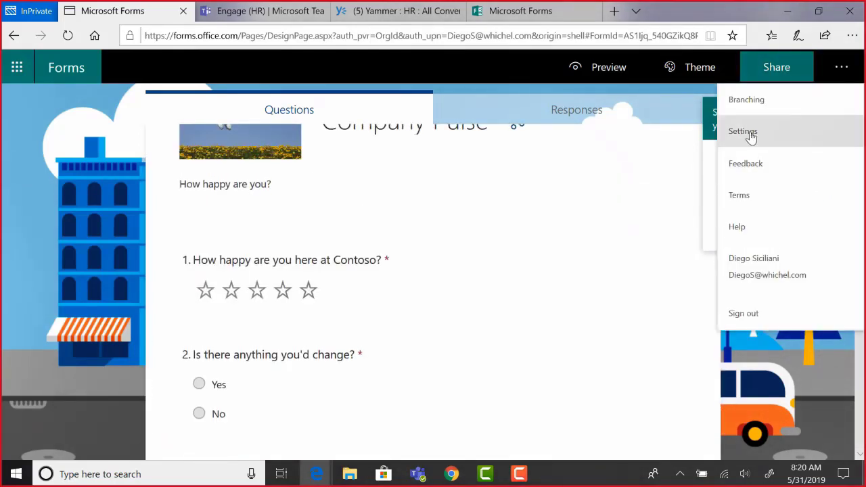
click(761, 110)
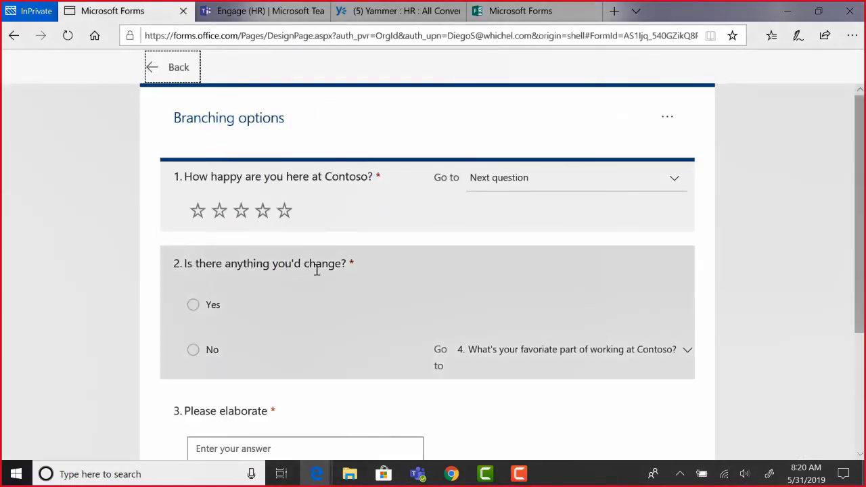
click(213, 308)
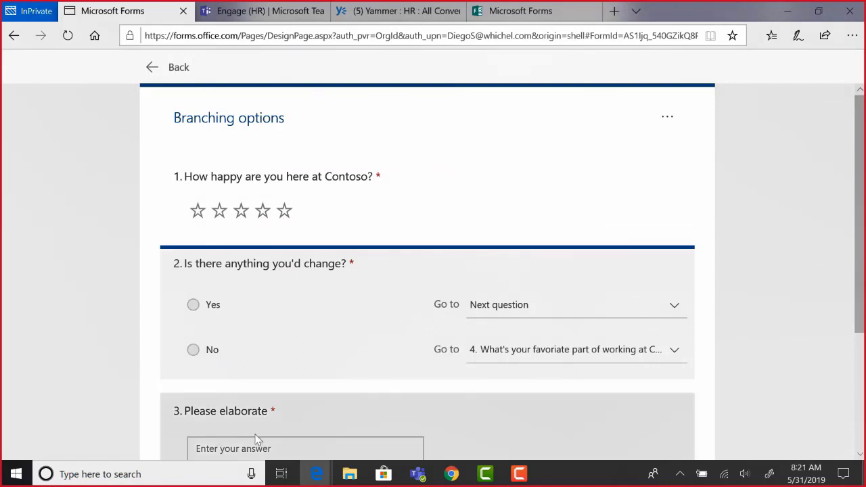
scroll(477, 361, down, 3)
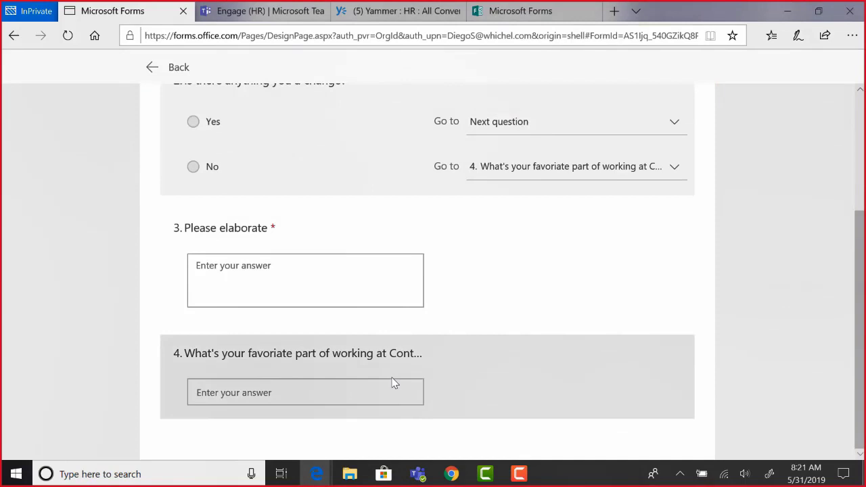
Leave the branching options, preview the Company Pulse form in mobile and computer views, and return to the editor.
scroll(394, 383, up, 3)
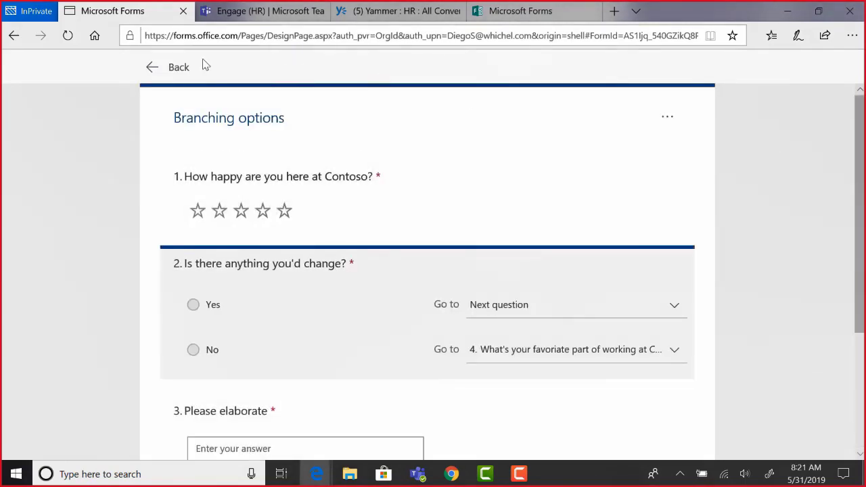
click(169, 72)
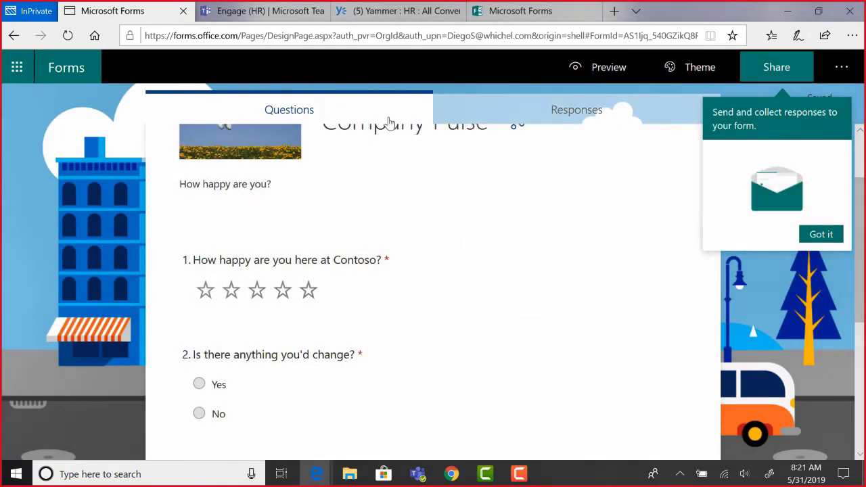
click(595, 68)
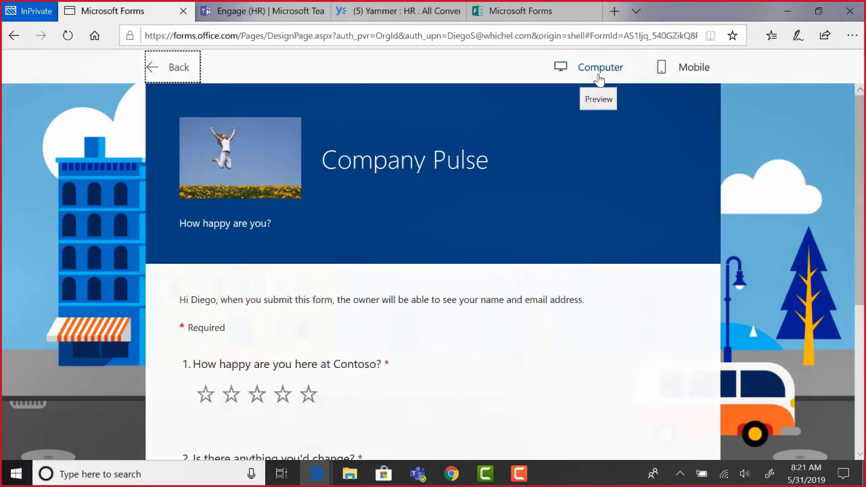
click(690, 76)
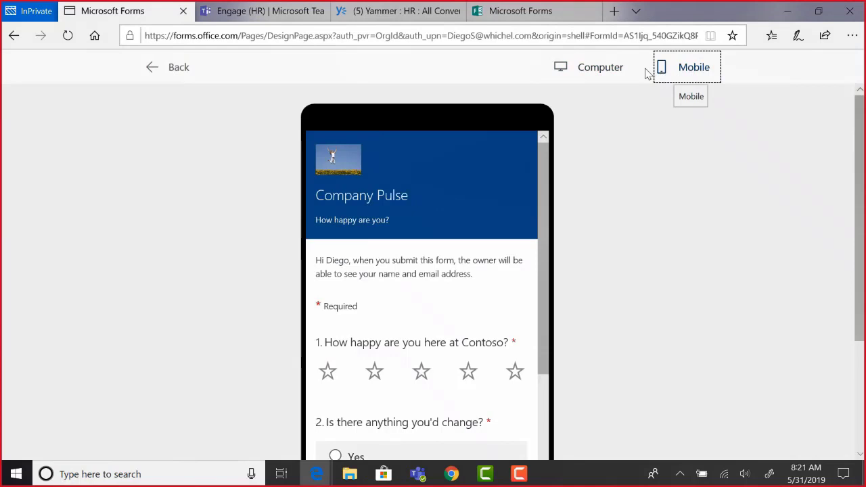
click(581, 70)
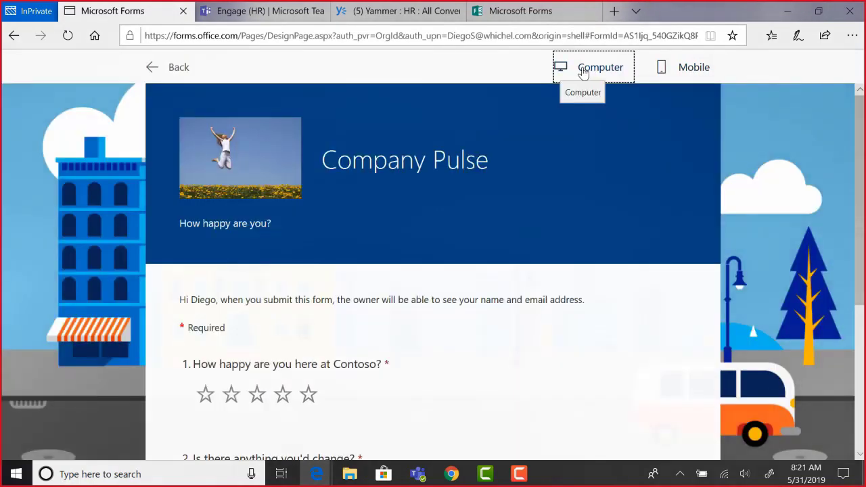
click(162, 69)
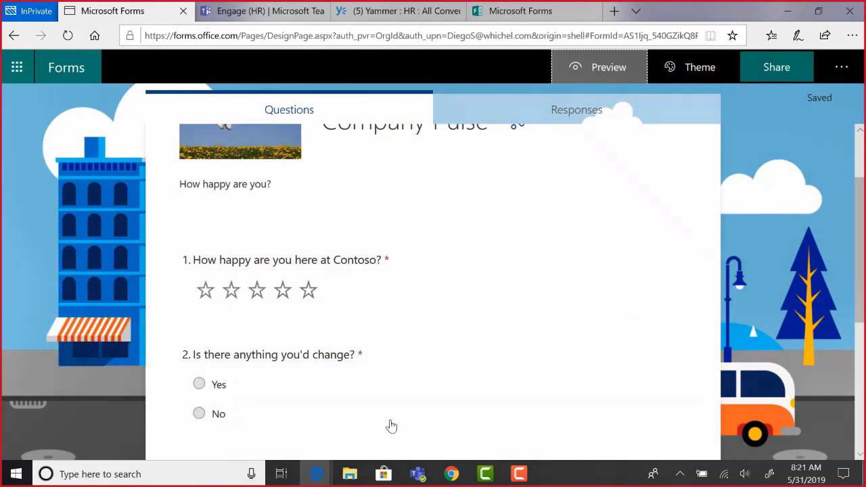
Add a Forms tab to the HR team's Engage channel in Teams that collects responses for the existing Company Pulse form.
click(262, 13)
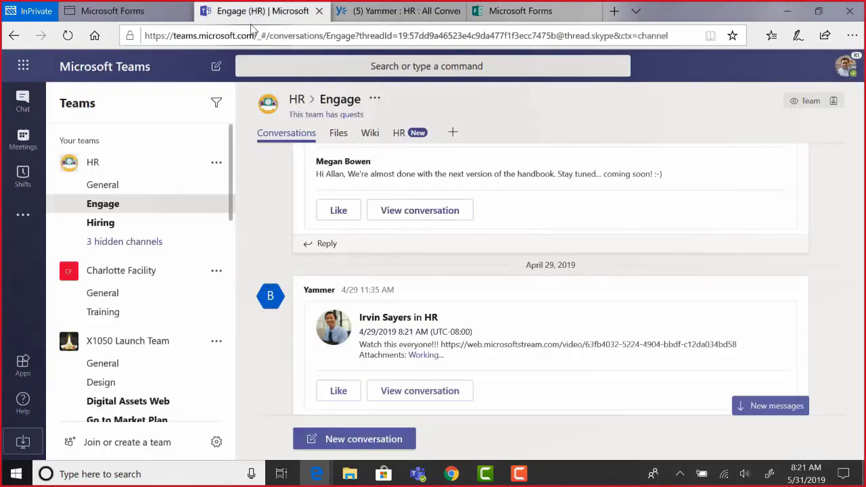
click(453, 133)
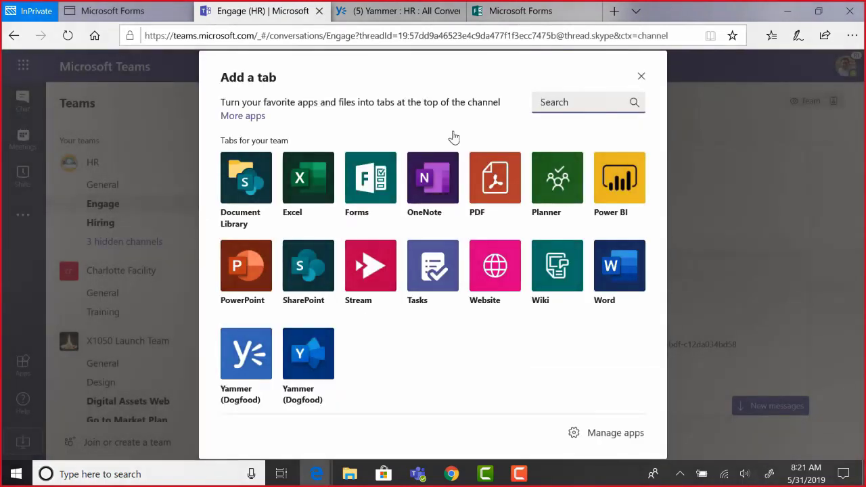
click(371, 186)
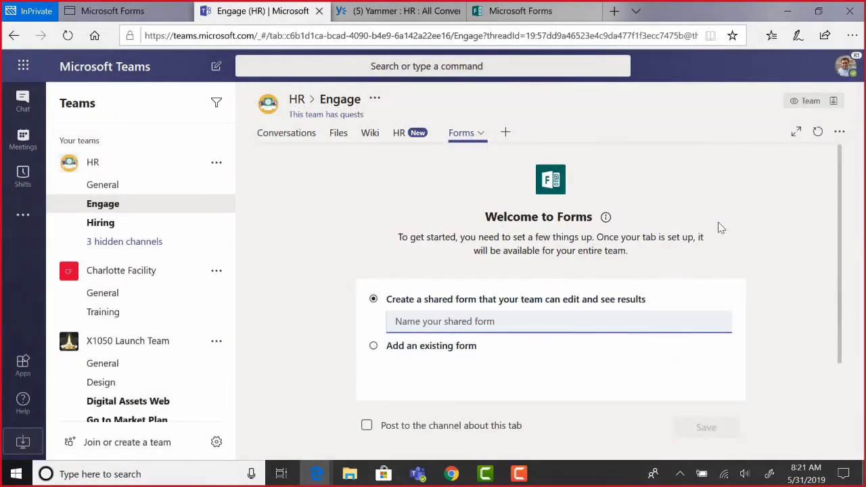
scroll(721, 229, down, 1)
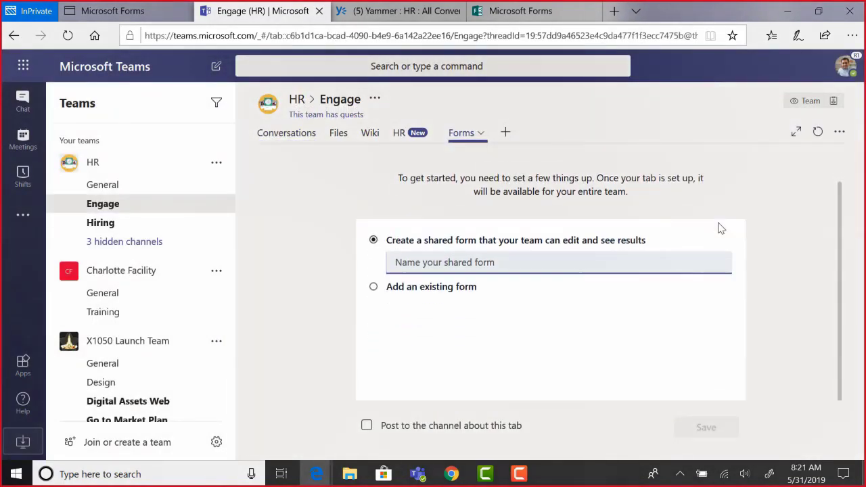
click(374, 274)
click(426, 291)
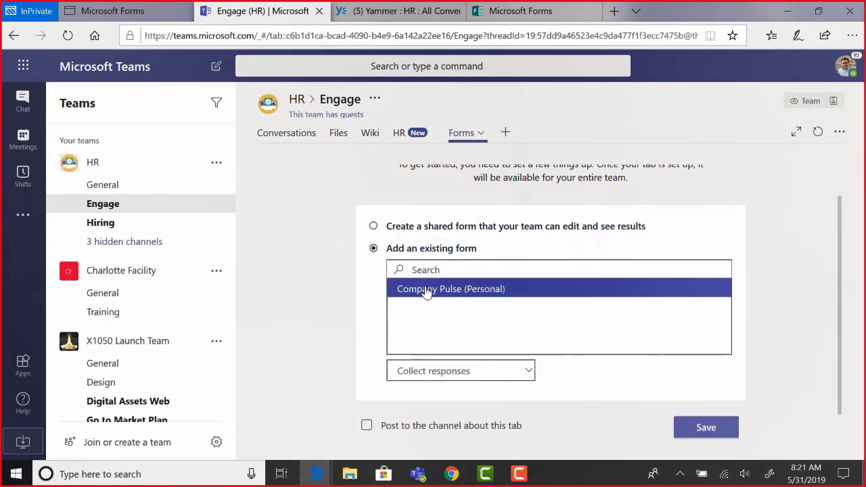
click(705, 428)
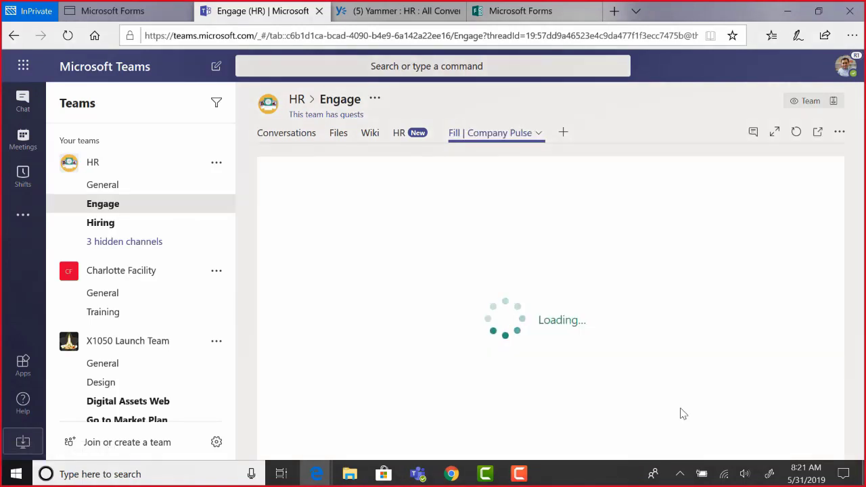
Look through the Company Pulse form in its channel tab at normal and expanded size, and restore the normal layout.
scroll(605, 313, down, 2)
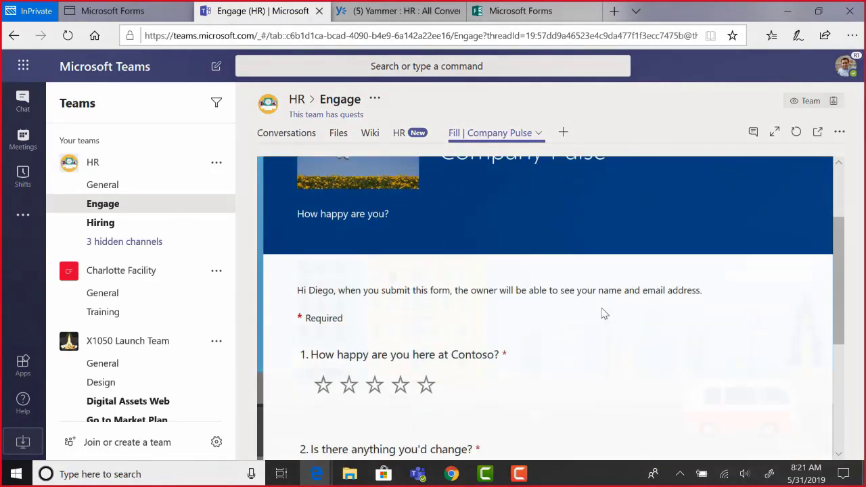
scroll(597, 319, down, 2)
scroll(598, 319, up, 4)
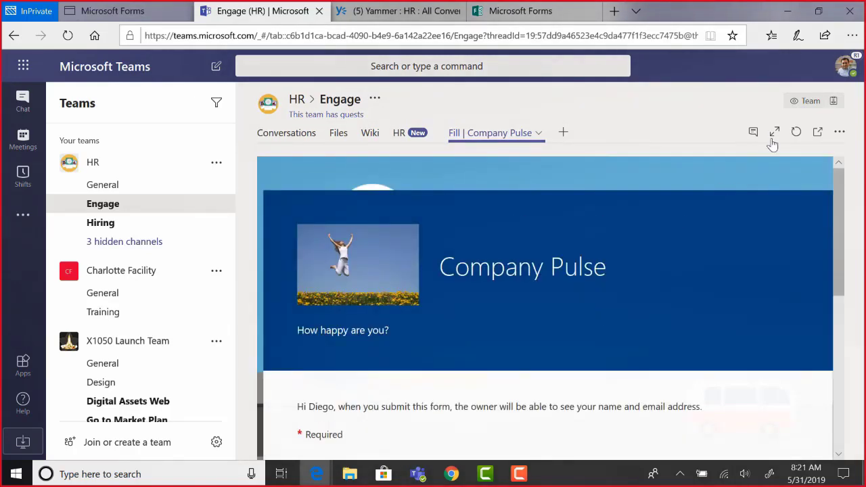
click(773, 132)
scroll(403, 303, down, 4)
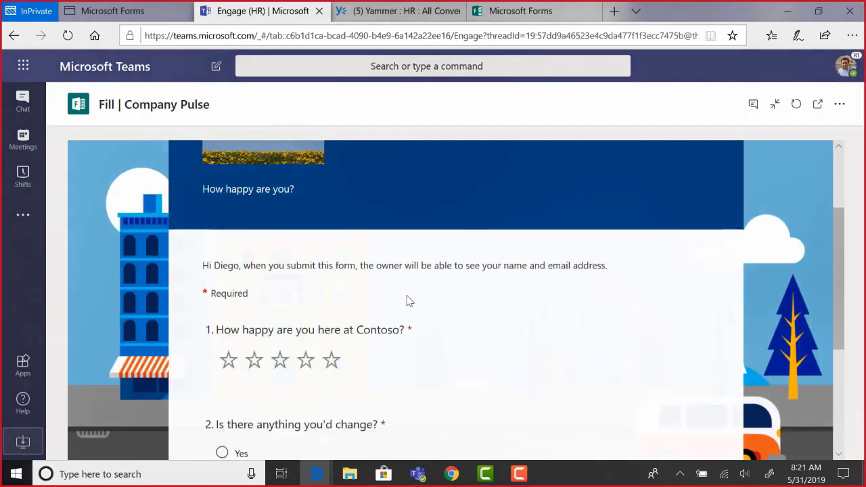
scroll(418, 288, up, 4)
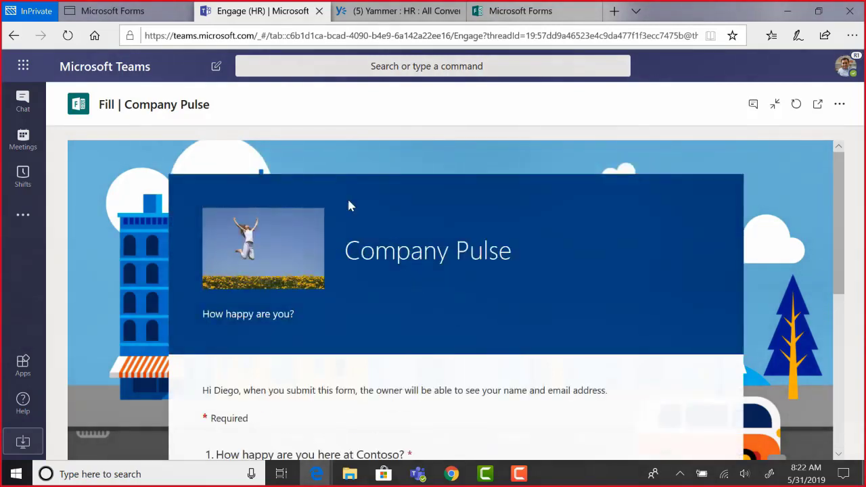
click(775, 104)
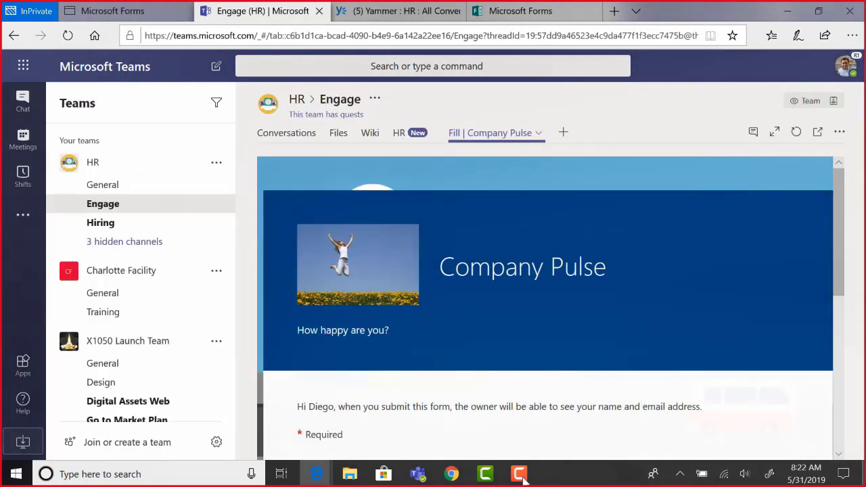
In the Teams desktop app, open the Company Pulse survey tab, rate happiness five stars, and answer Yes to wanting a change.
click(418, 475)
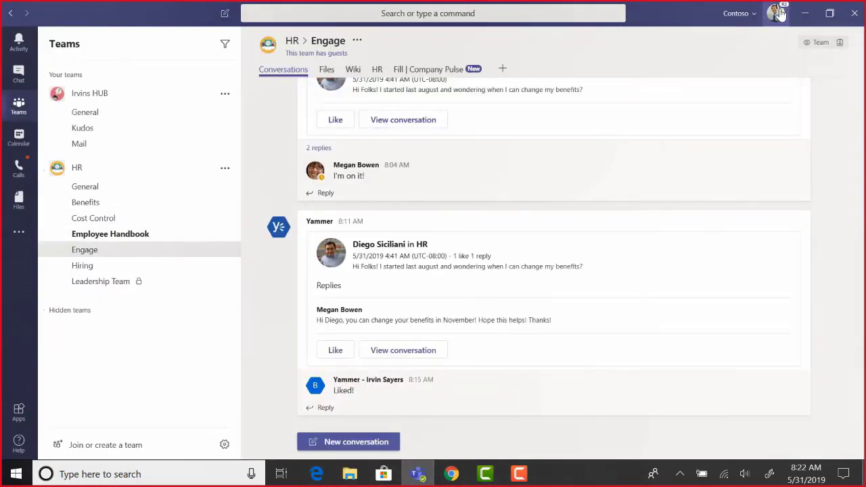
click(439, 71)
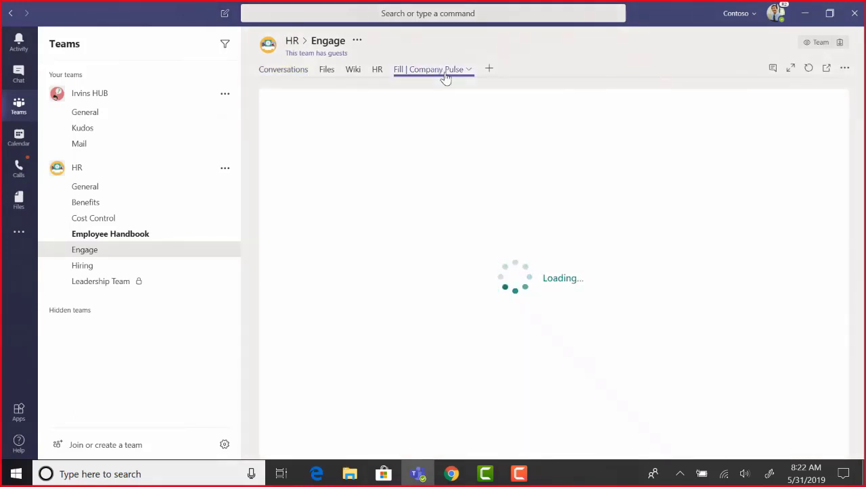
scroll(614, 242, down, 2)
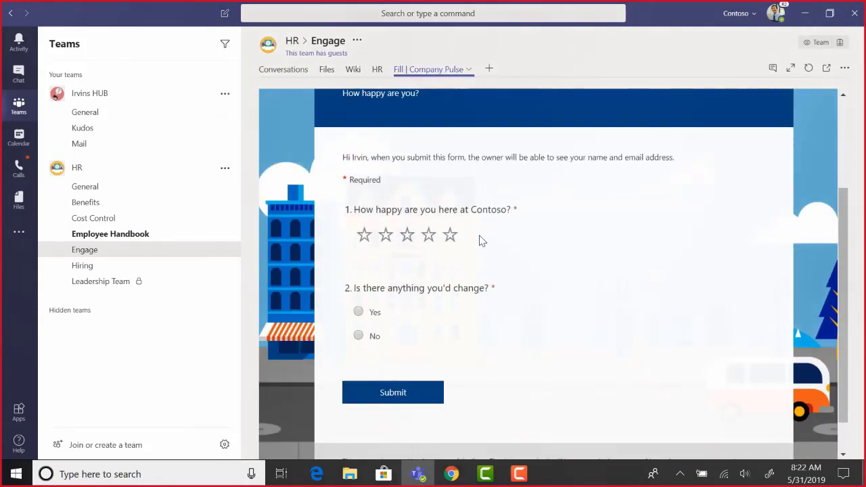
click(447, 236)
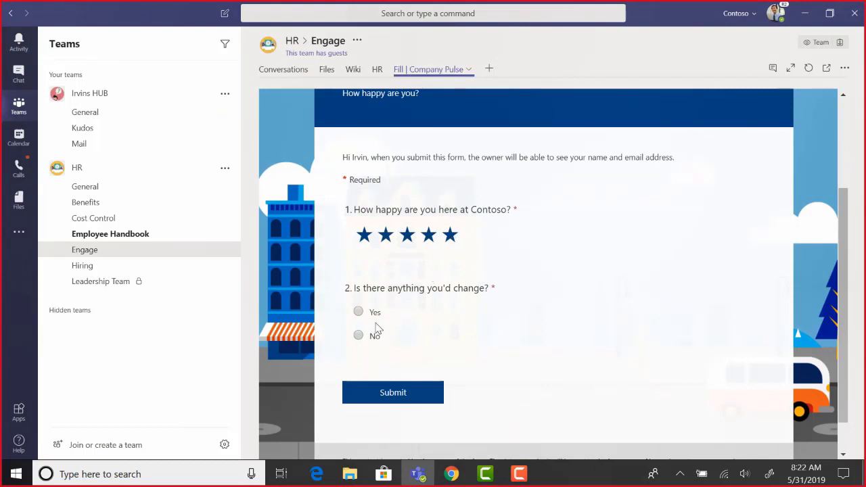
click(359, 312)
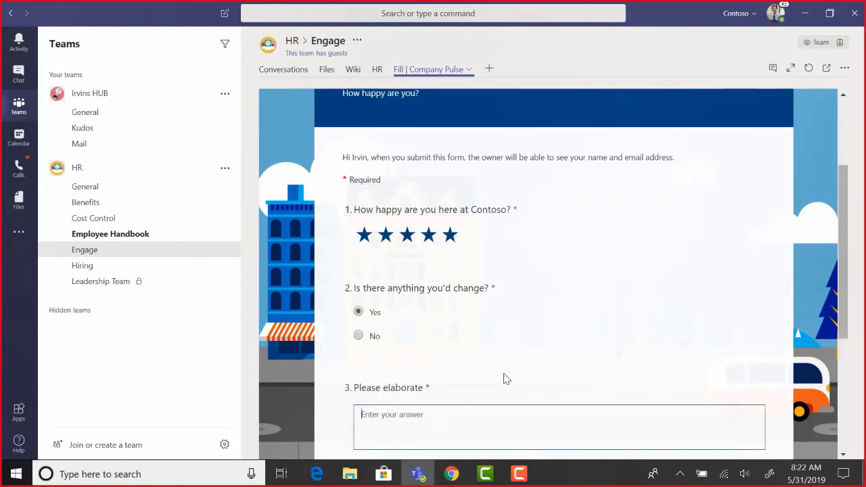
Elaborate with "Skateboards!!!!", give "the Teamwork!" as the favorite part of working at Contoso, and submit the survey.
text(Skateboards!!!!)
scroll(704, 318, down, 3)
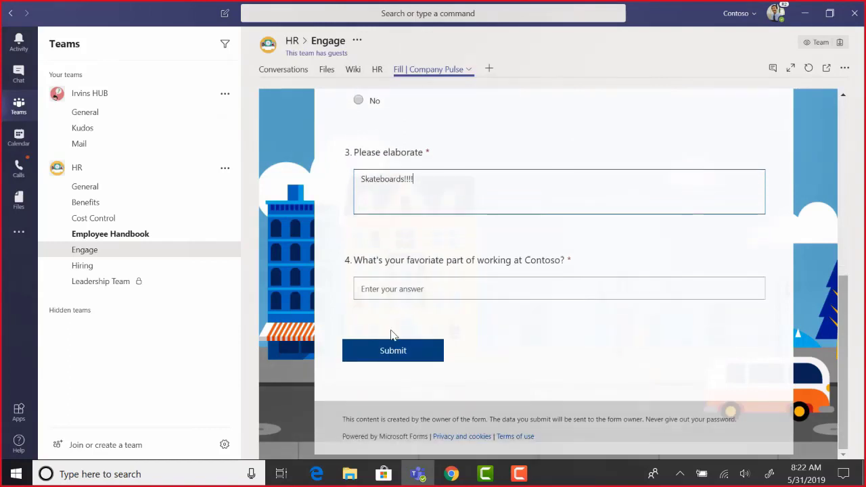
click(426, 294)
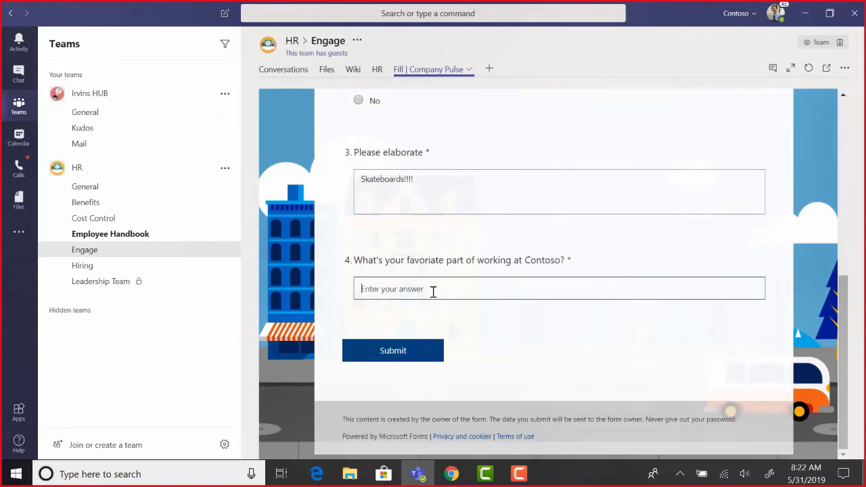
text(the Teamwork!)
click(376, 355)
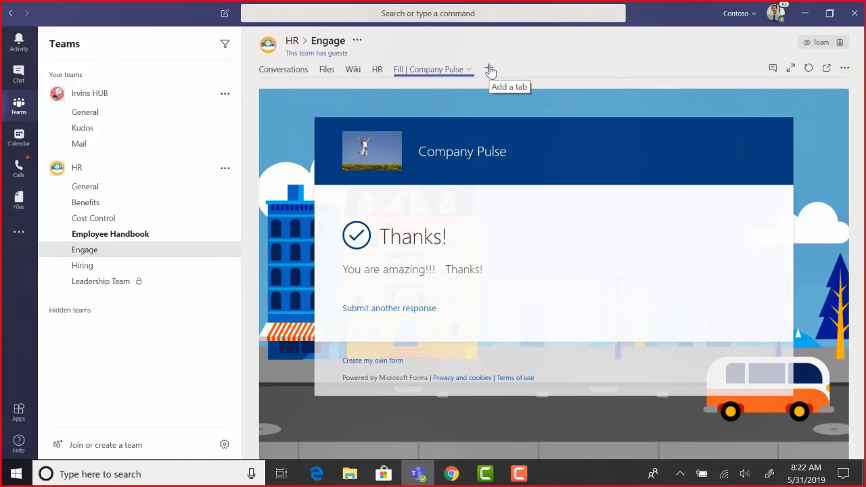
In the browser's Teams, add a Forms tab to the Engage channel showing results for the existing Company Pulse form, and review the responses.
click(419, 473)
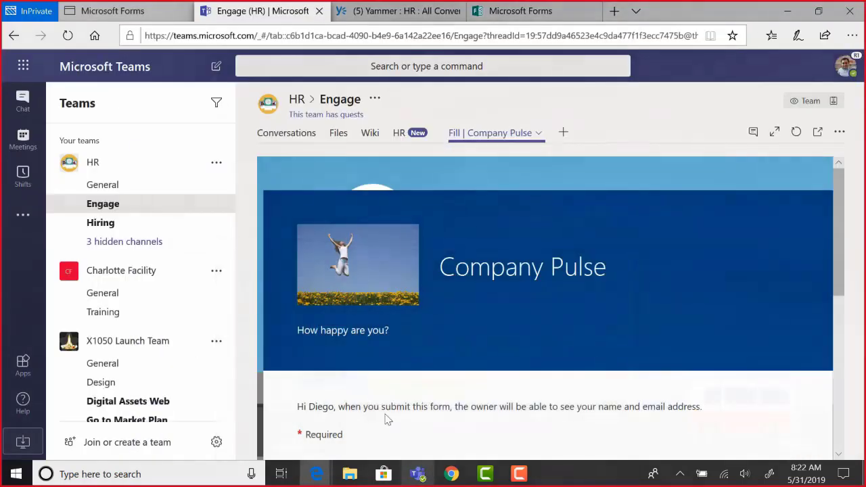
click(562, 133)
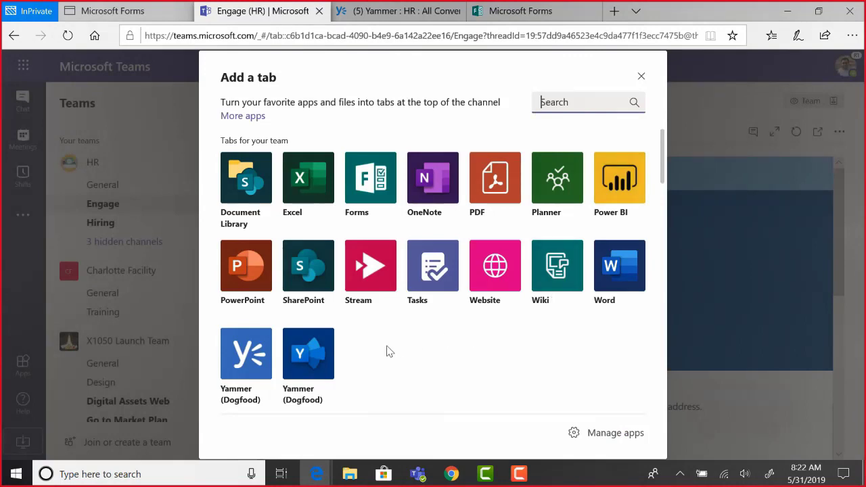
click(372, 182)
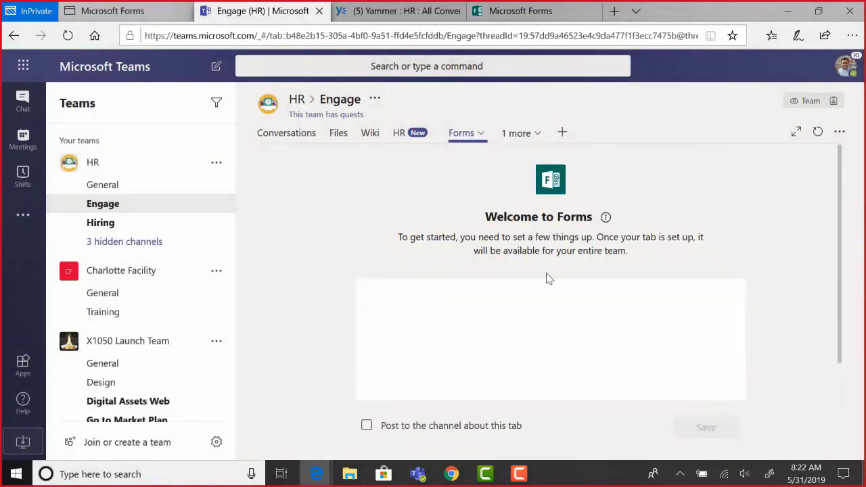
scroll(544, 274, down, 2)
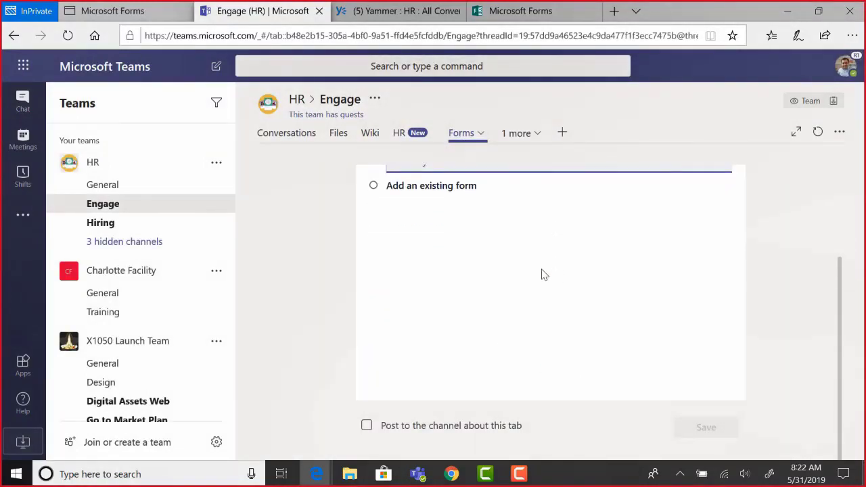
click(379, 188)
click(483, 286)
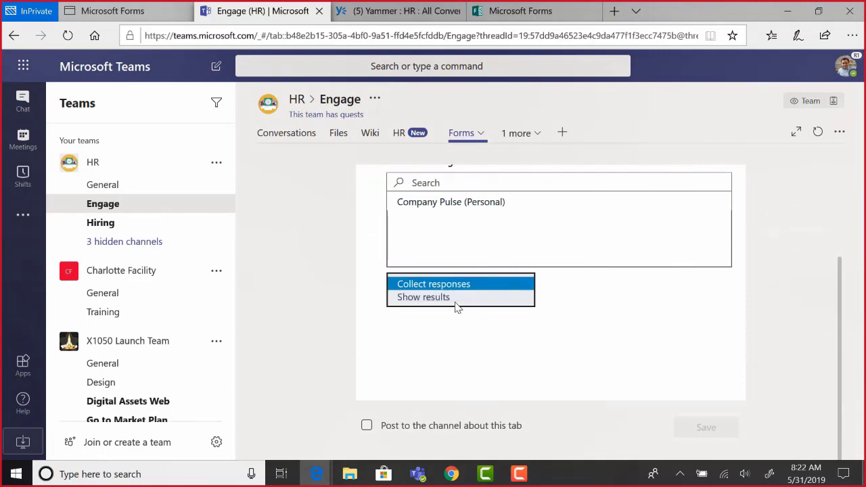
click(457, 298)
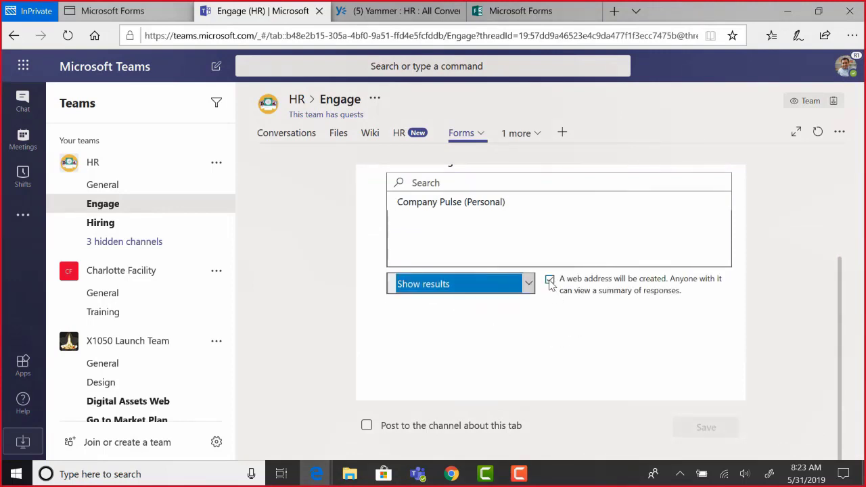
click(453, 206)
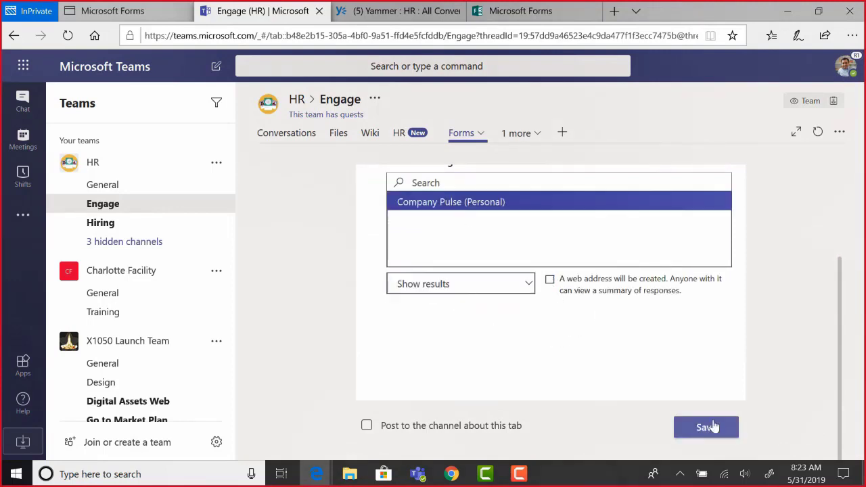
click(713, 426)
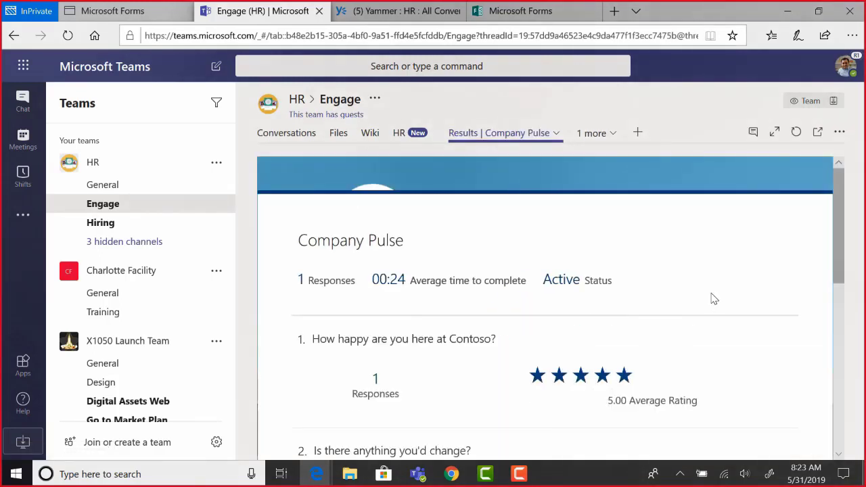
scroll(713, 298, down, 3)
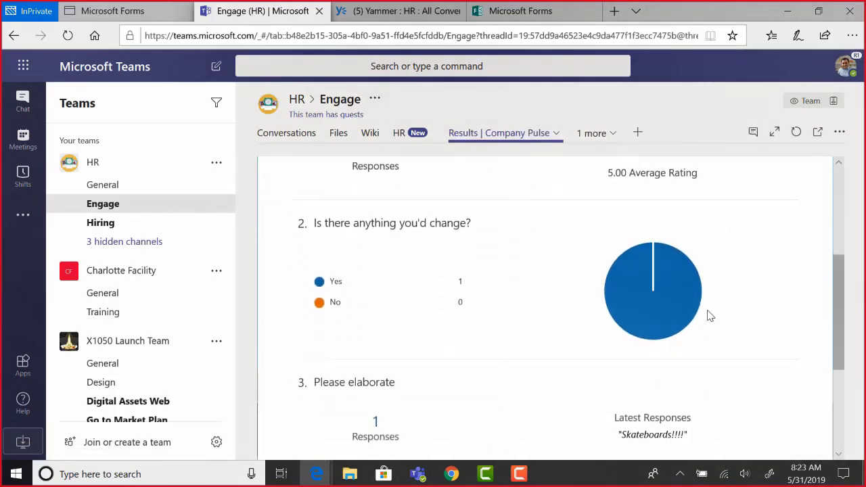
scroll(710, 324, down, 3)
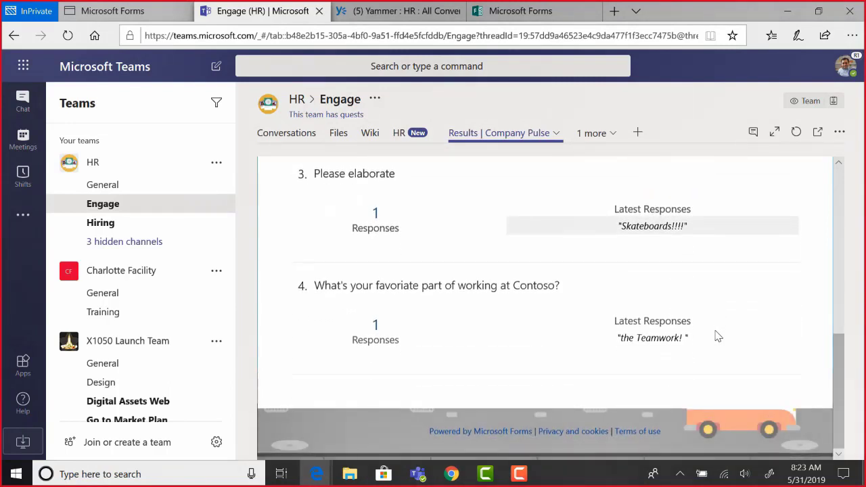
scroll(717, 337, up, 6)
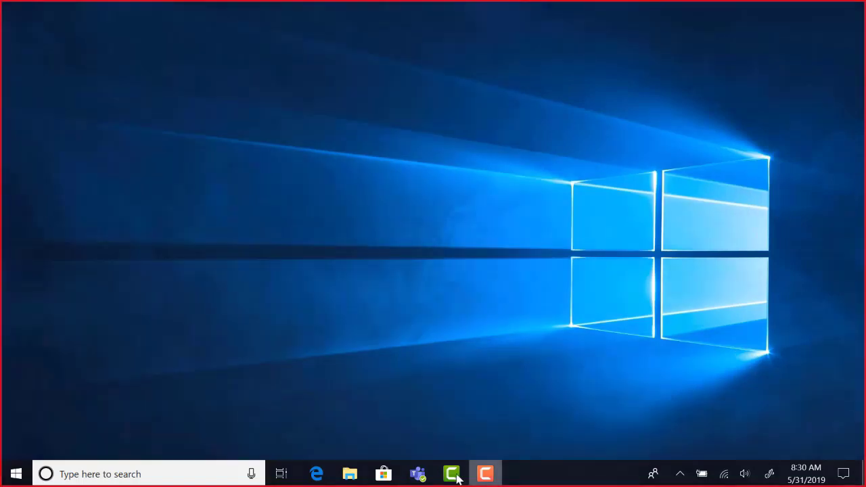
In the Teams desktop app, open the Linked-In tab in the HUB team's General channel, search for "bill gates", and open the Co-chair's profile.
click(418, 476)
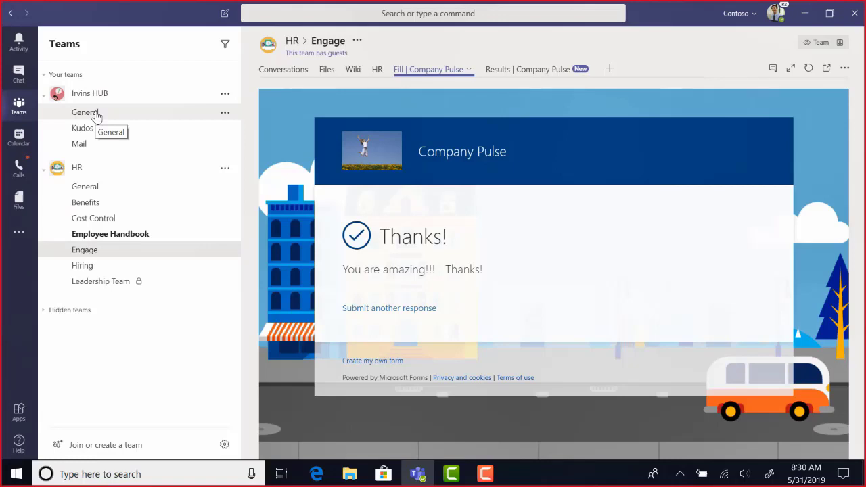
click(96, 116)
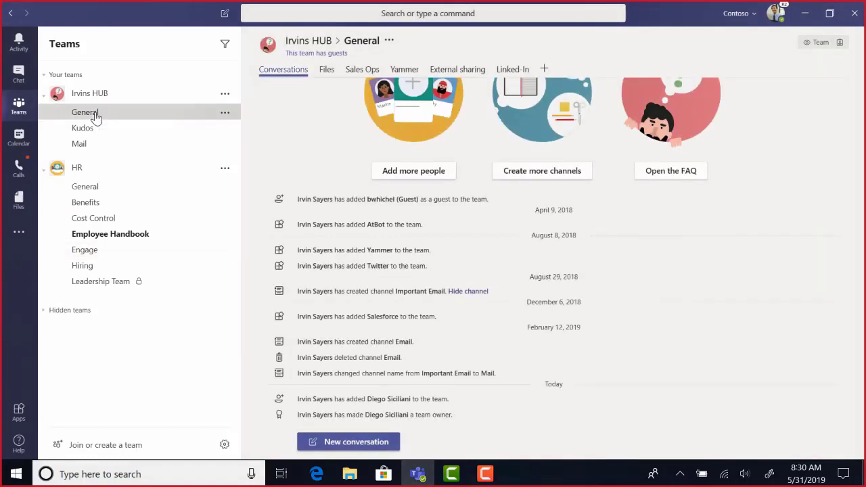
click(516, 73)
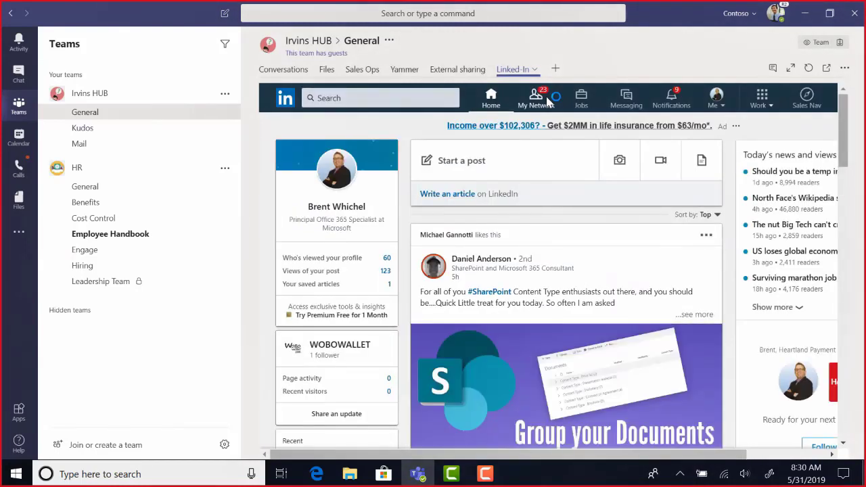
click(418, 96)
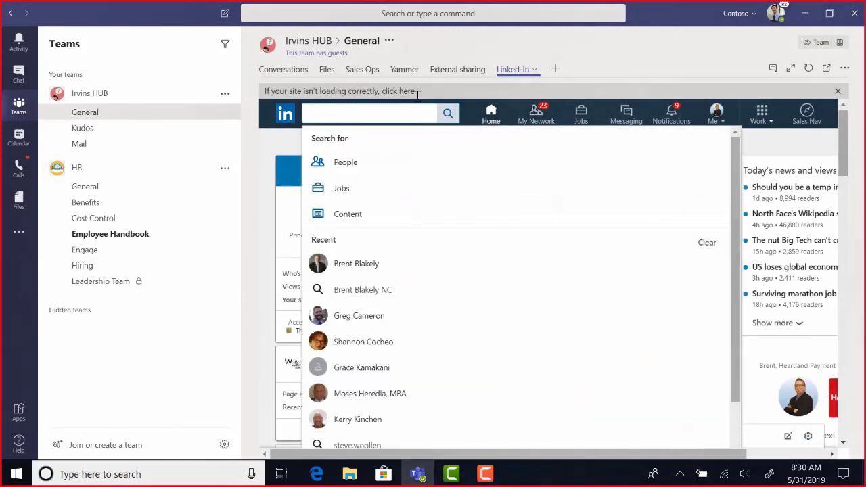
text(bill gates)
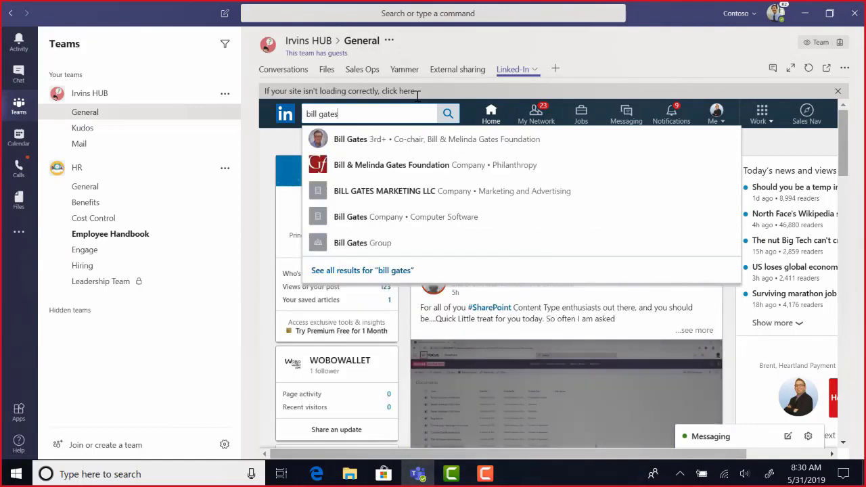
key(Escape)
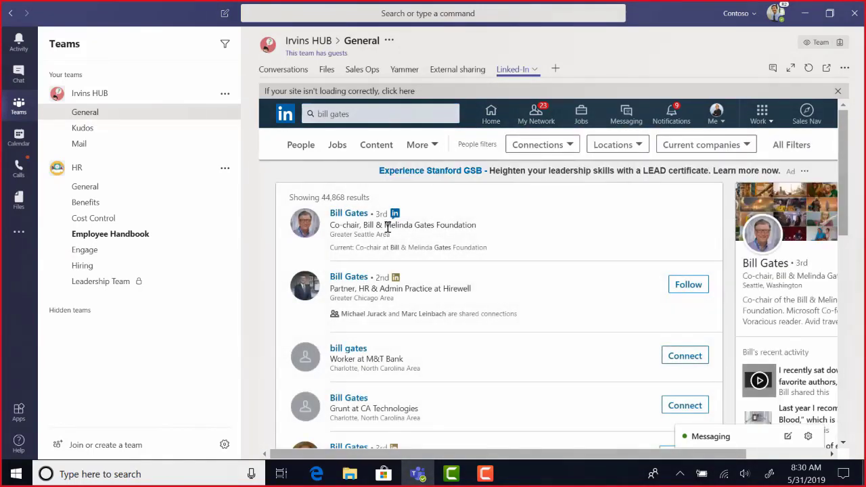
click(304, 223)
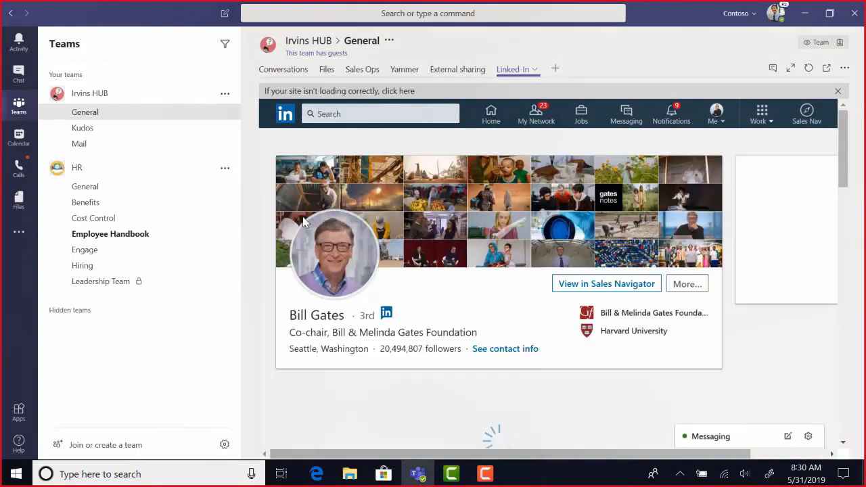
Look through the LinkedIn profile's highlights and articles at normal and expanded tab size, and restore the normal layout.
scroll(448, 282, down, 4)
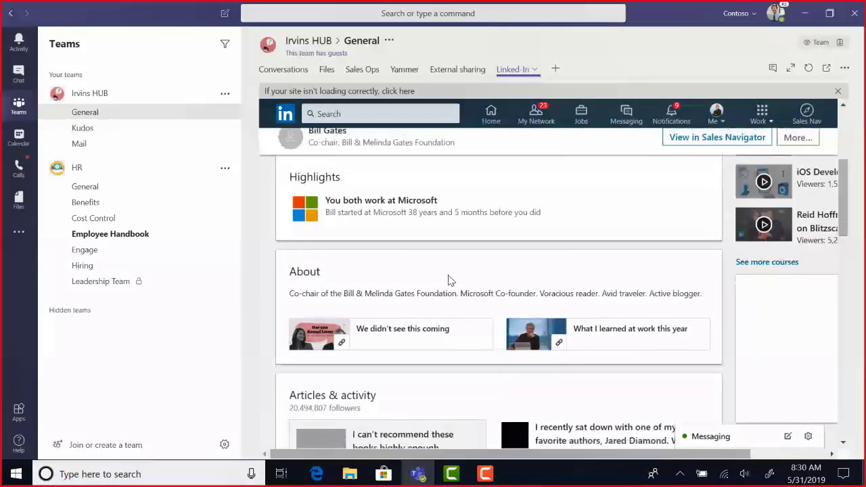
scroll(453, 284, down, 3)
scroll(452, 285, up, 3)
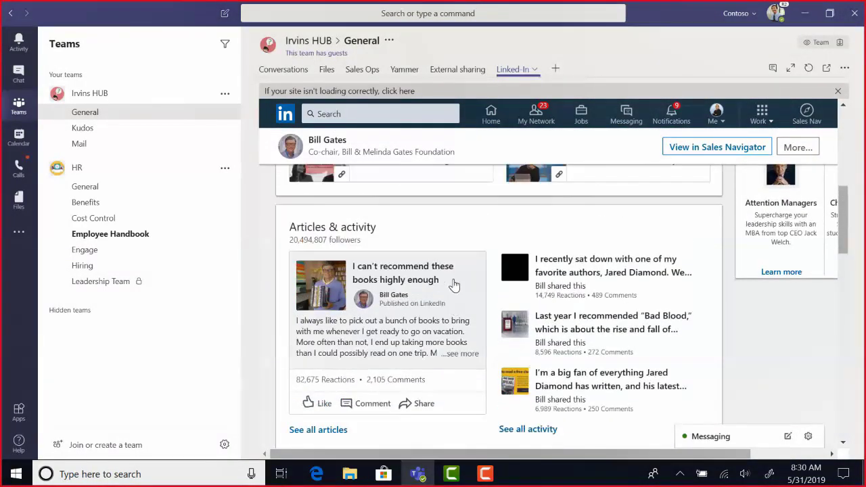
click(790, 68)
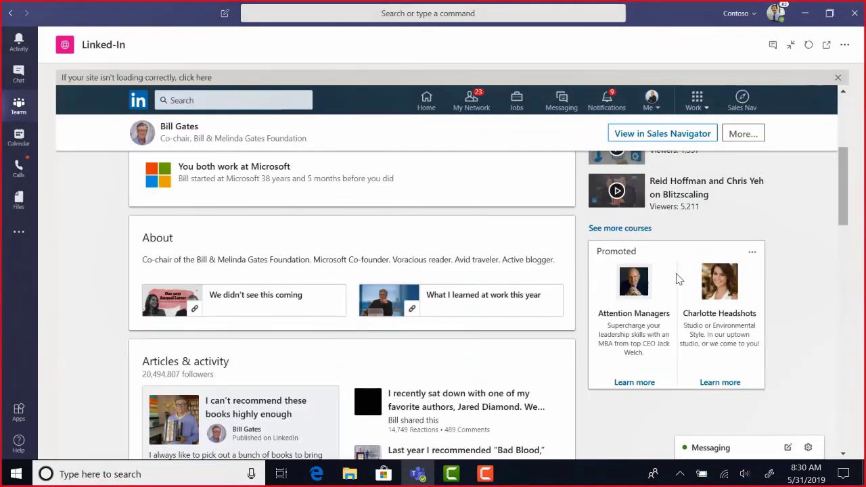
scroll(567, 263, up, 5)
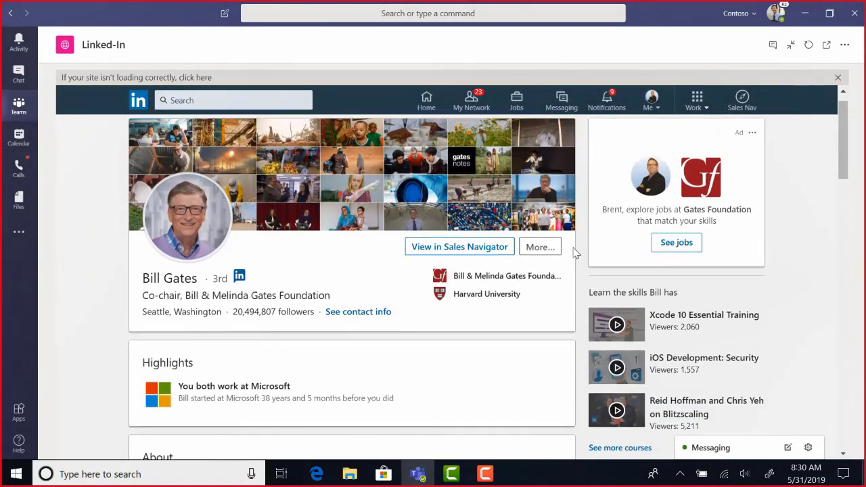
click(790, 45)
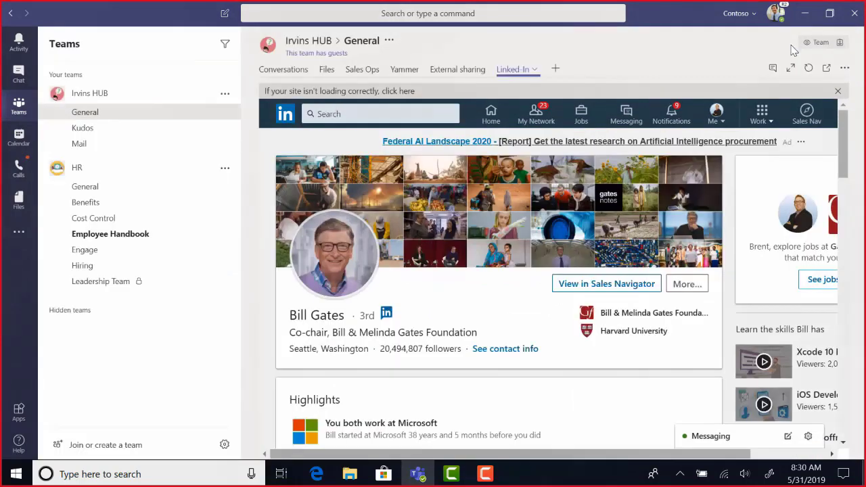
View the General channel's External sharing, Yammer and Sales Ops tabs in turn.
click(451, 70)
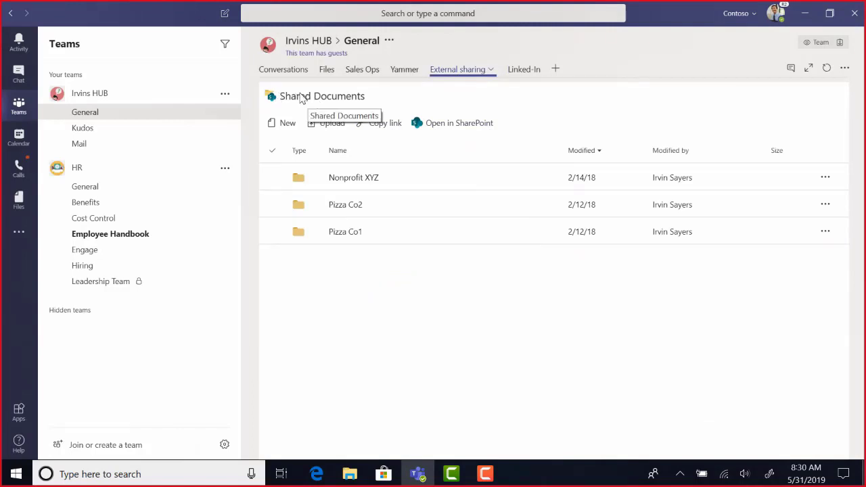
click(409, 70)
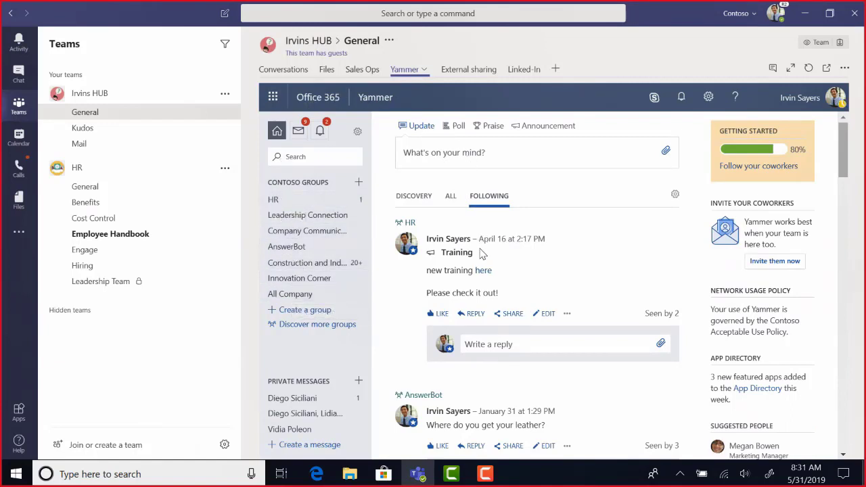
click(355, 77)
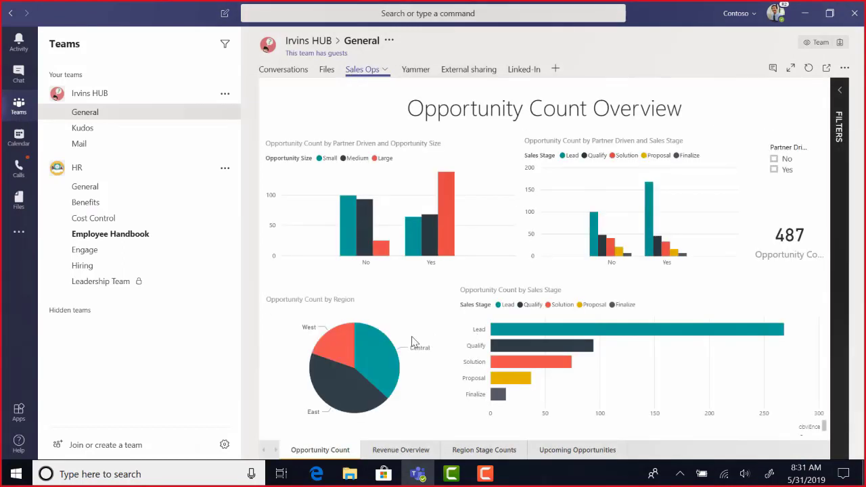
Highlight the Central region and the Qualify sales stage in the Opportunity Count report, clearing each selection after viewing it.
click(368, 368)
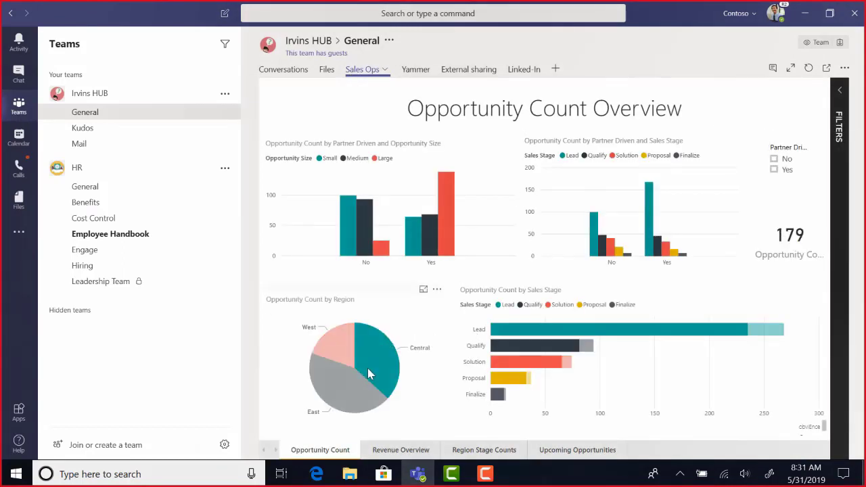
click(421, 333)
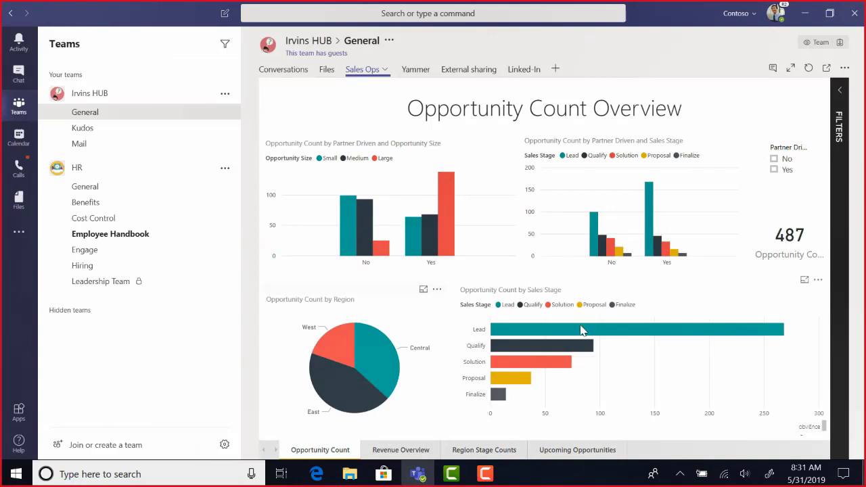
click(578, 349)
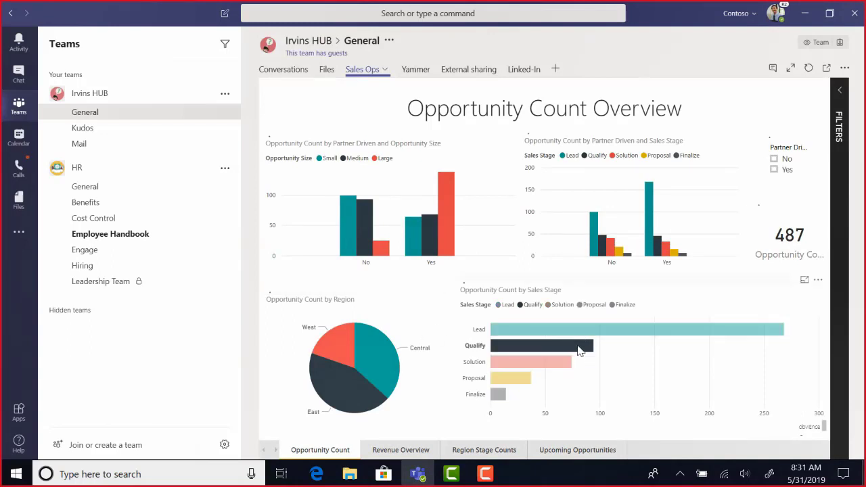
click(635, 317)
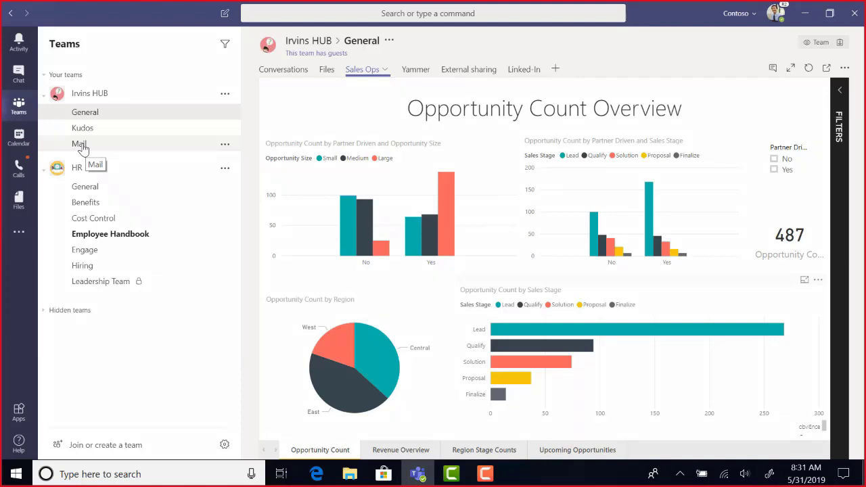
Read the forwarded email in the Mail channel, and open the original Wobo Wallet message in the expanded Email tab.
click(79, 144)
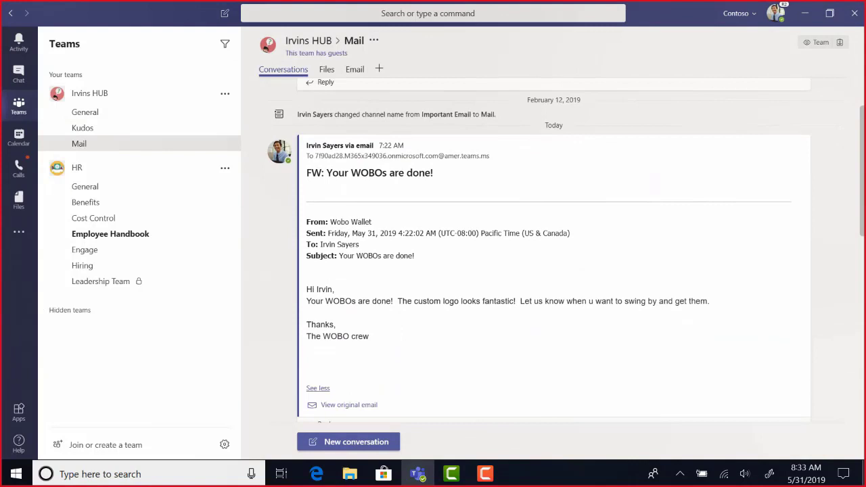
mouse_move(744, 203)
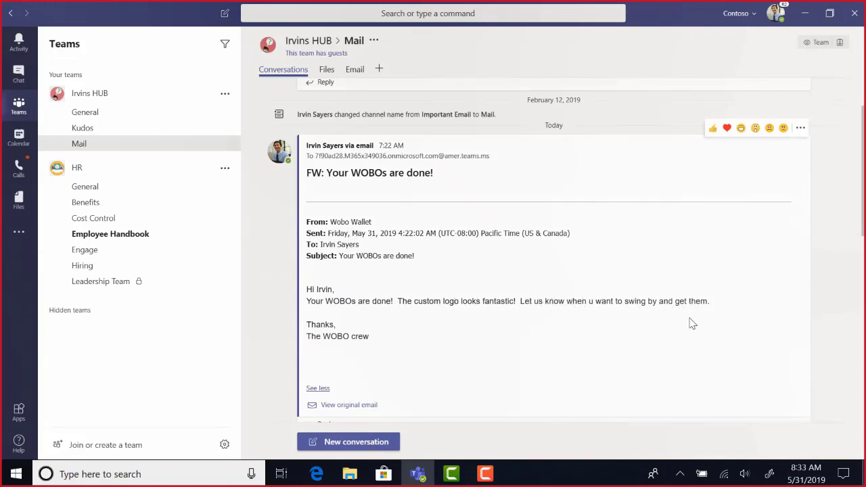
click(356, 72)
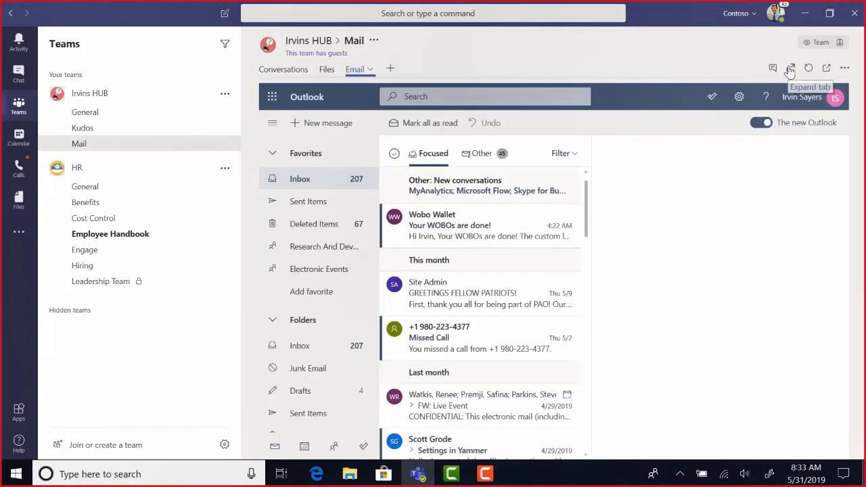
click(790, 68)
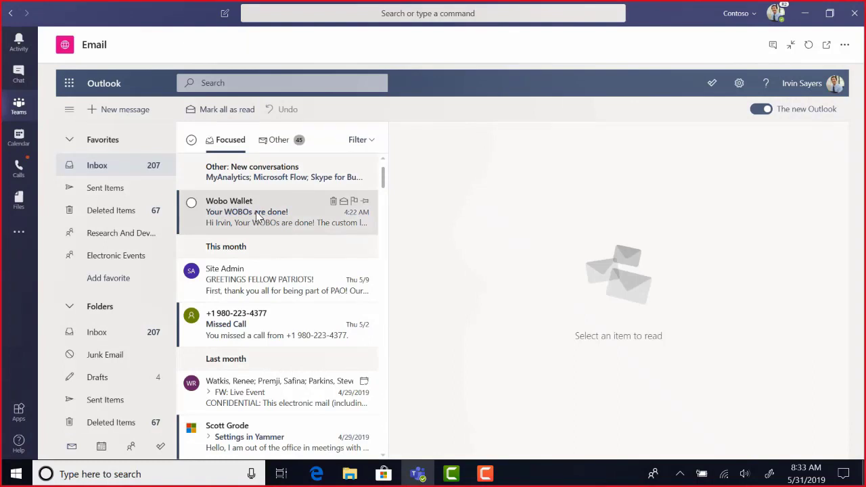
click(257, 215)
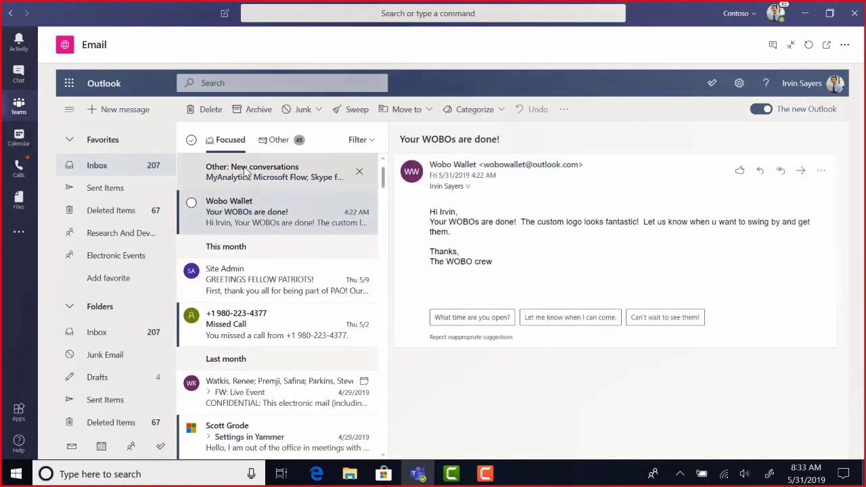
Send the suggested reply "Can't wait to see them!" to the Wobo Wallet message.
right_click(258, 218)
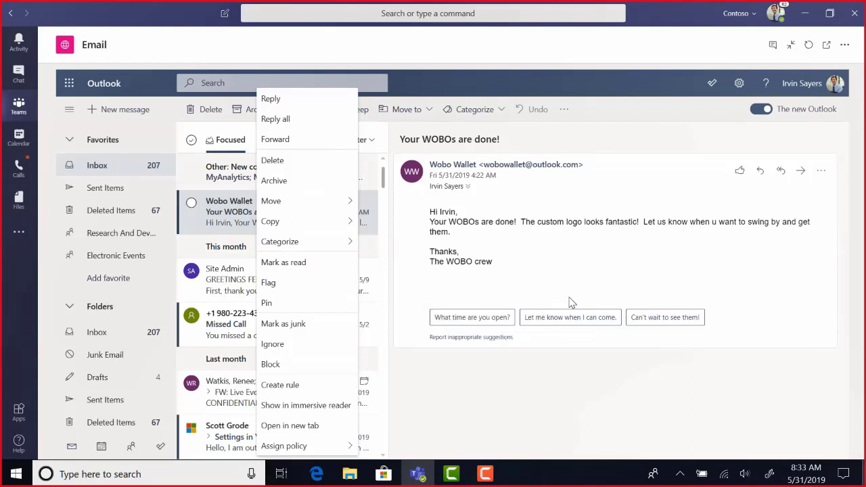
click(667, 318)
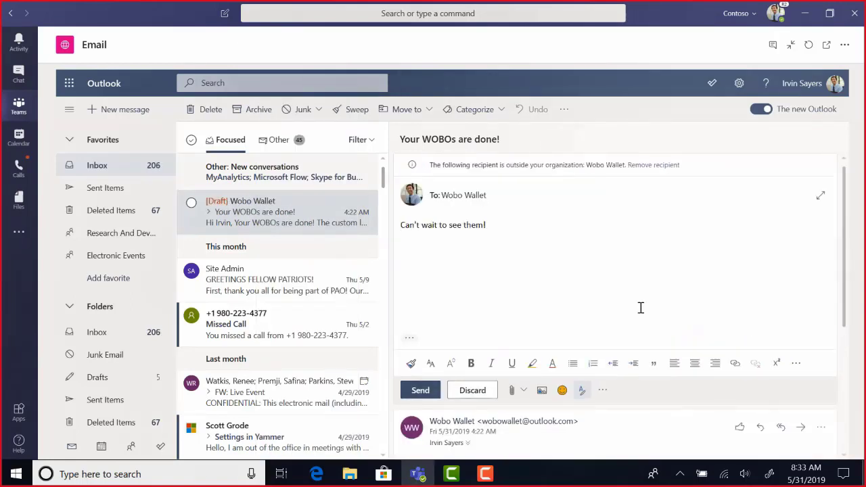
click(421, 391)
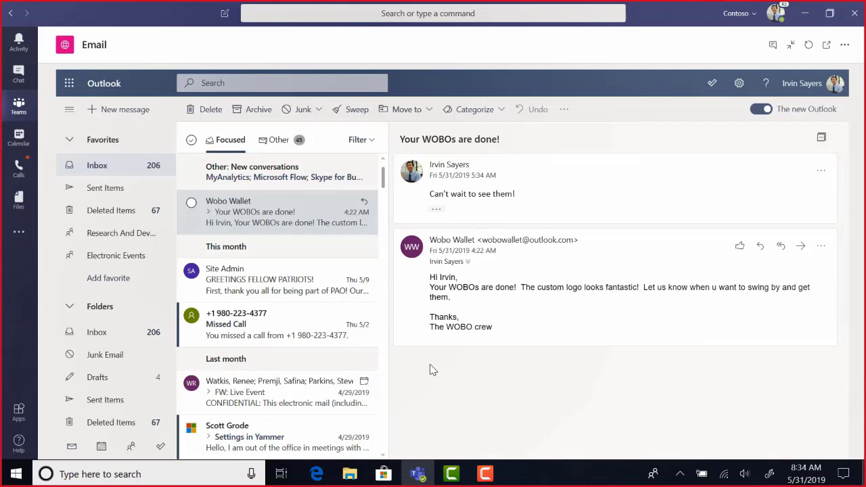
Open the "Forward Email directly to me" rule in Outlook's mail settings to inspect its condition and action.
click(739, 83)
scroll(754, 365, down, 3)
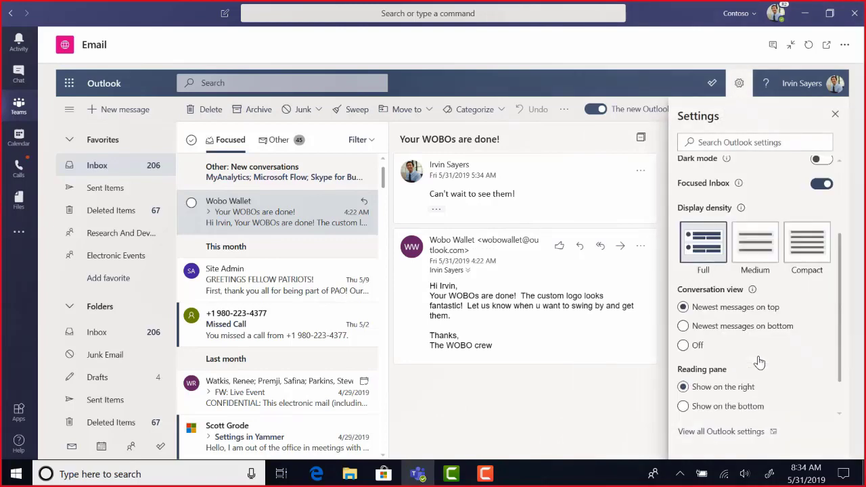
click(721, 433)
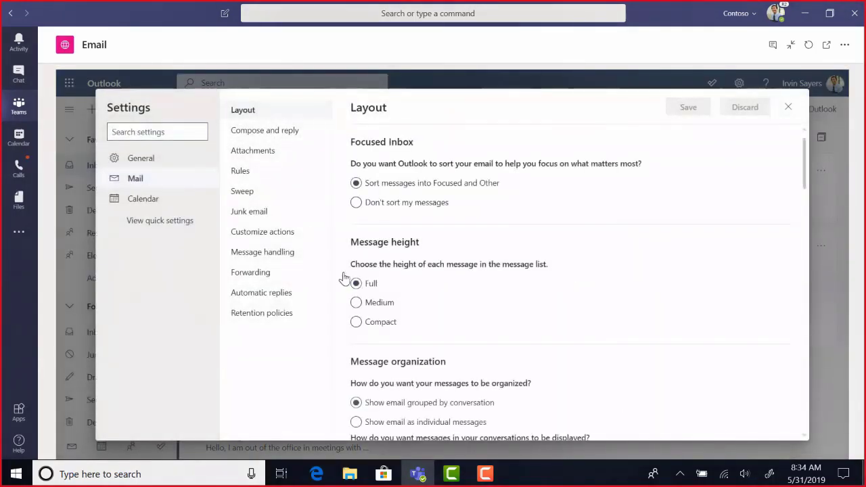
click(246, 177)
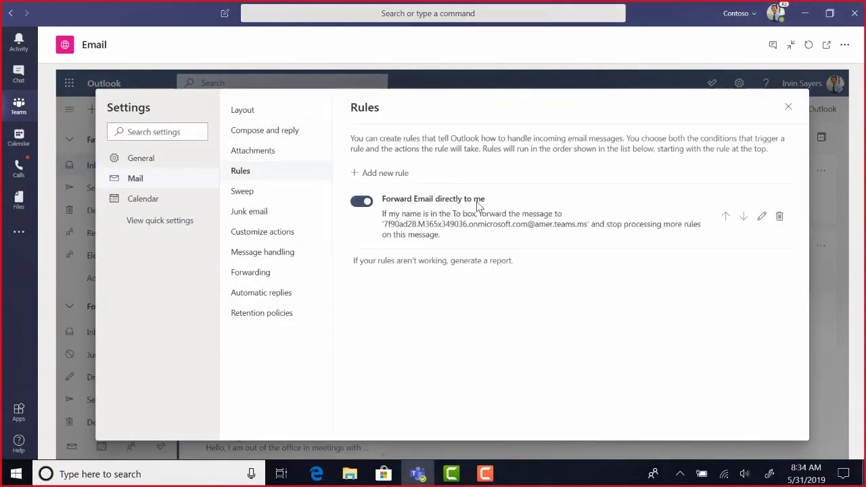
click(761, 217)
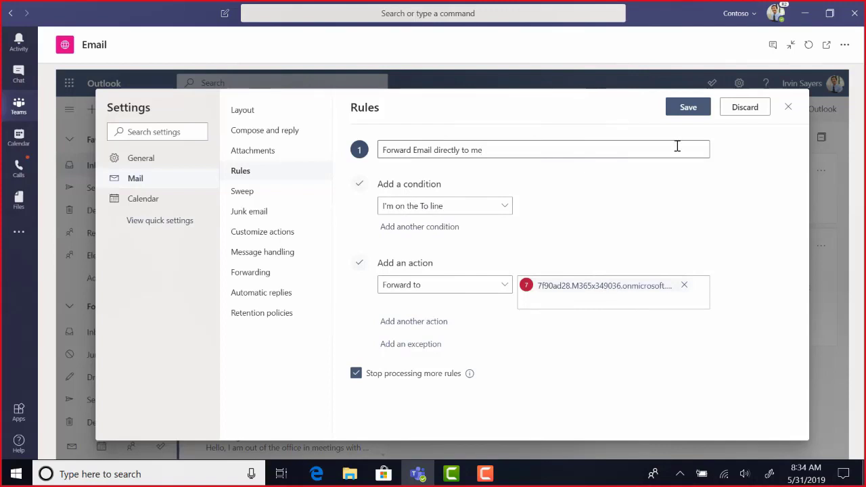
Close the rule settings, discarding any changes, and restore the Email tab to its normal size.
click(787, 107)
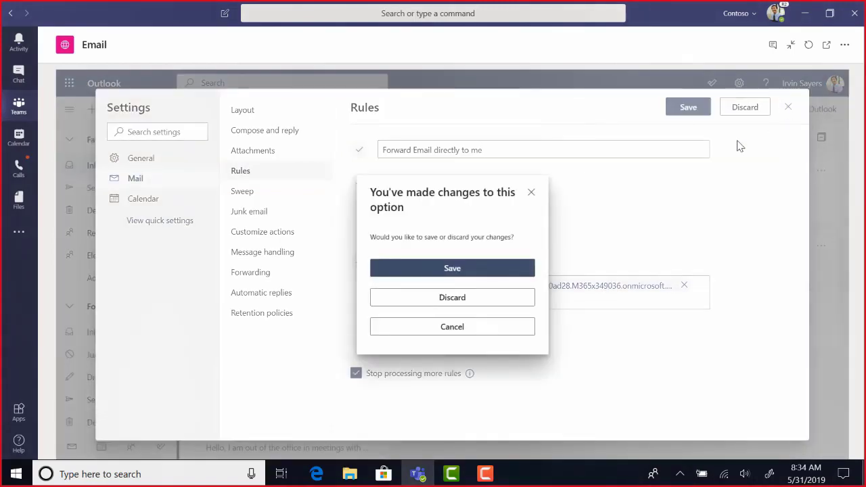
click(452, 297)
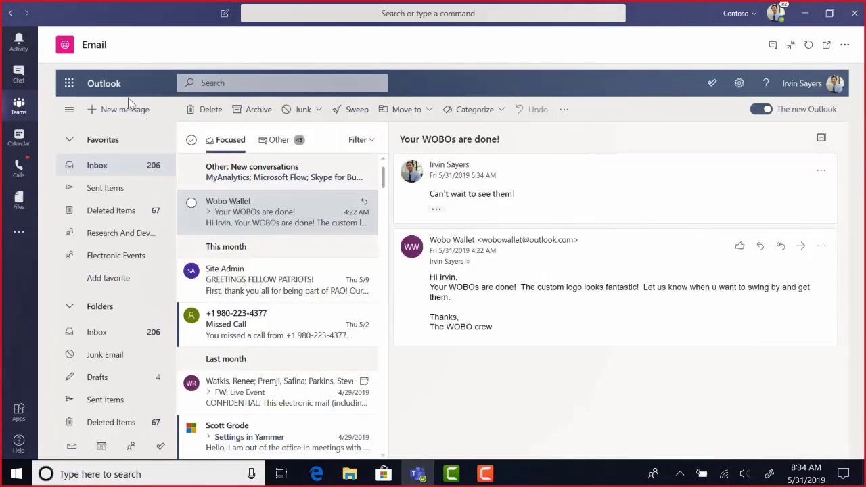
click(790, 49)
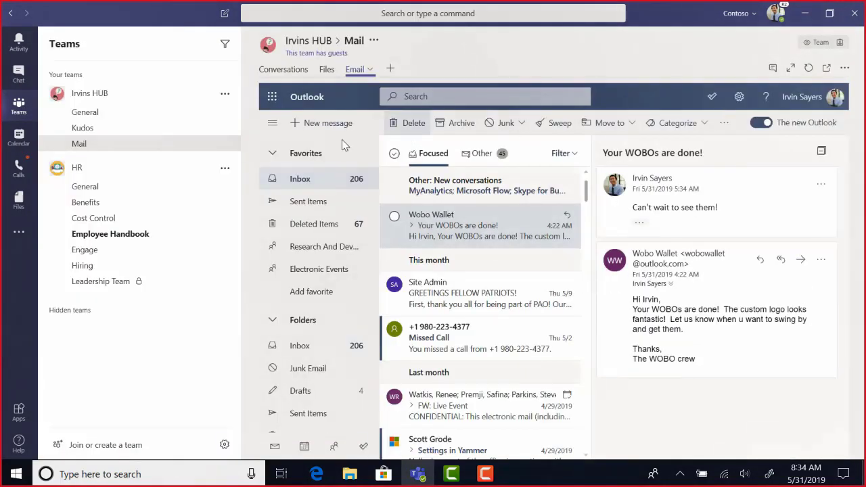
Review the Mail channel's options, including its email address entry, and inspect the website URL in the Email tab's settings without saving.
right_click(85, 146)
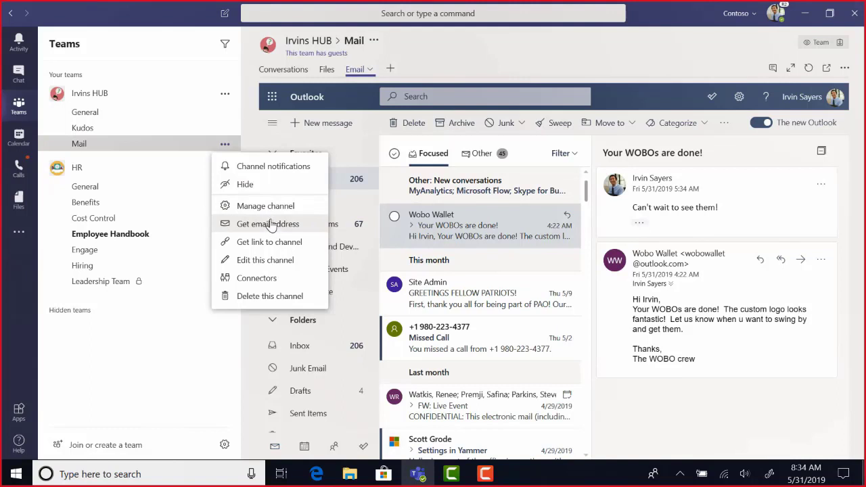
click(517, 70)
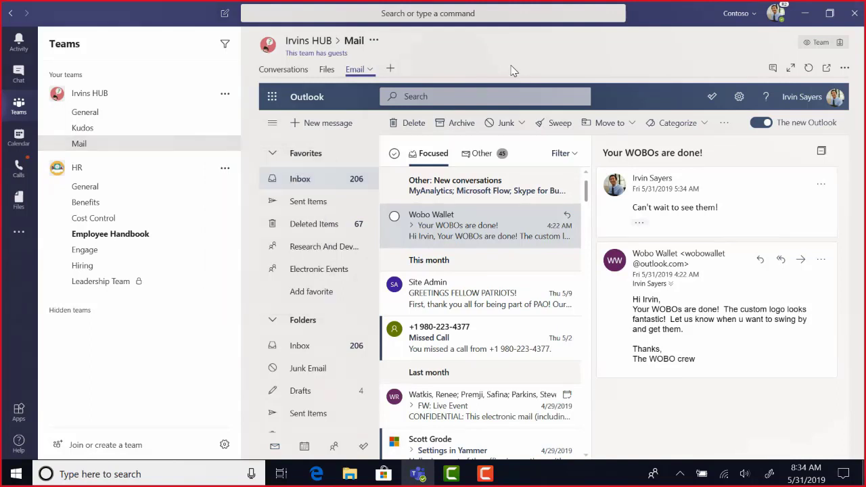
click(369, 70)
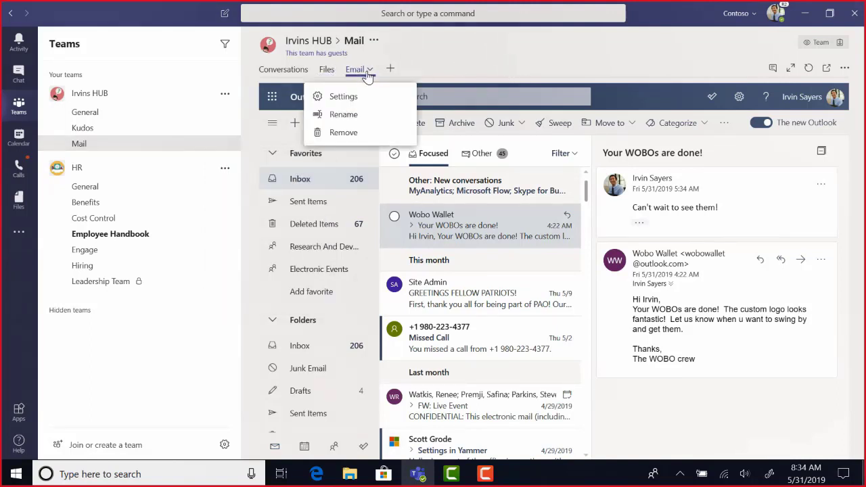
click(333, 101)
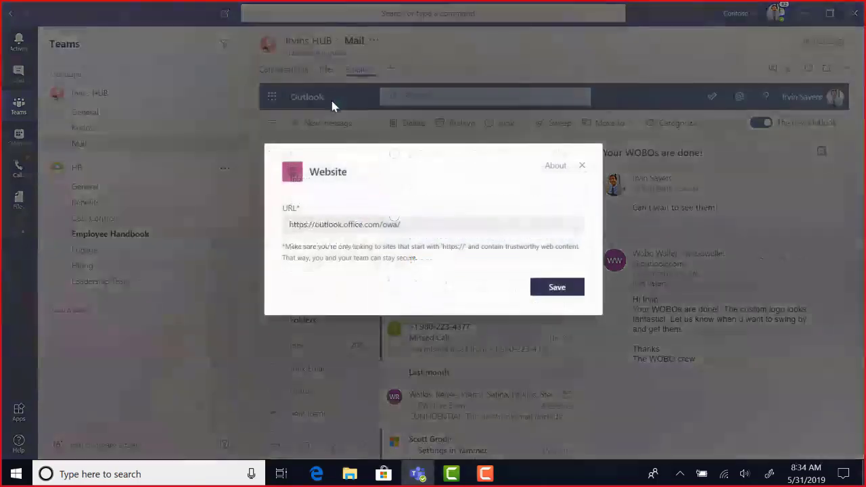
drag(429, 224, 247, 227)
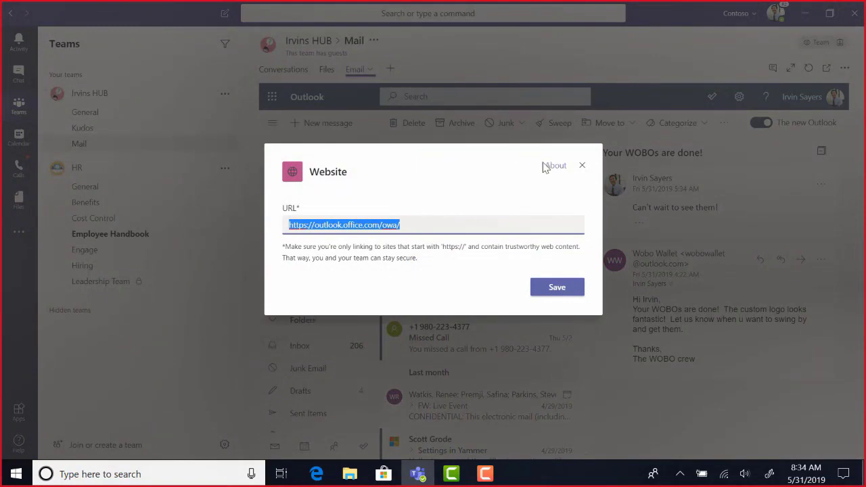
click(581, 165)
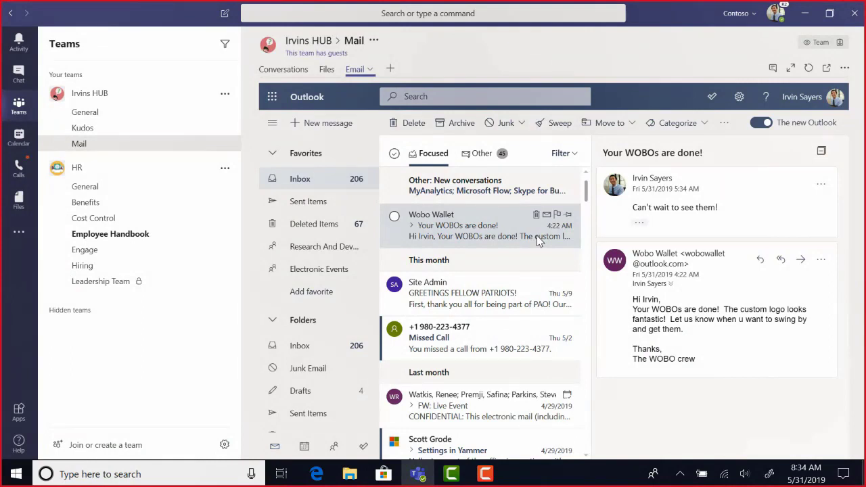
click(487, 479)
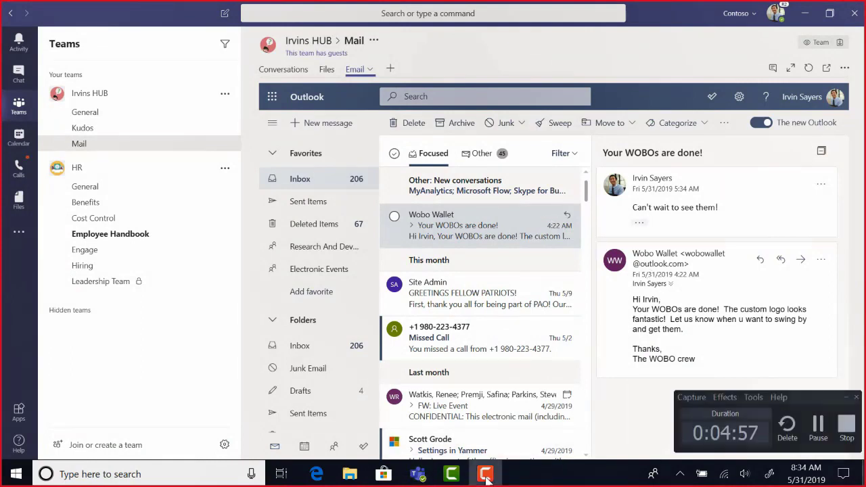
click(848, 427)
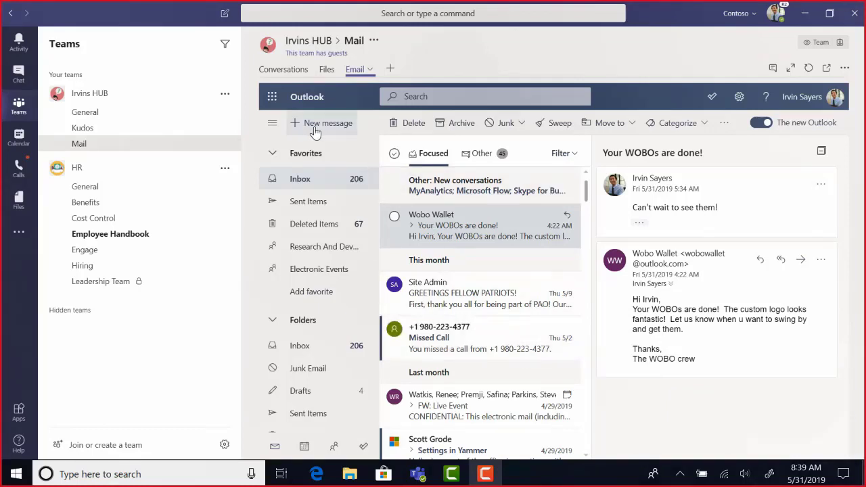
Open a blank new message in the Email tab and discard it, and look at the mail search suggestions.
click(301, 127)
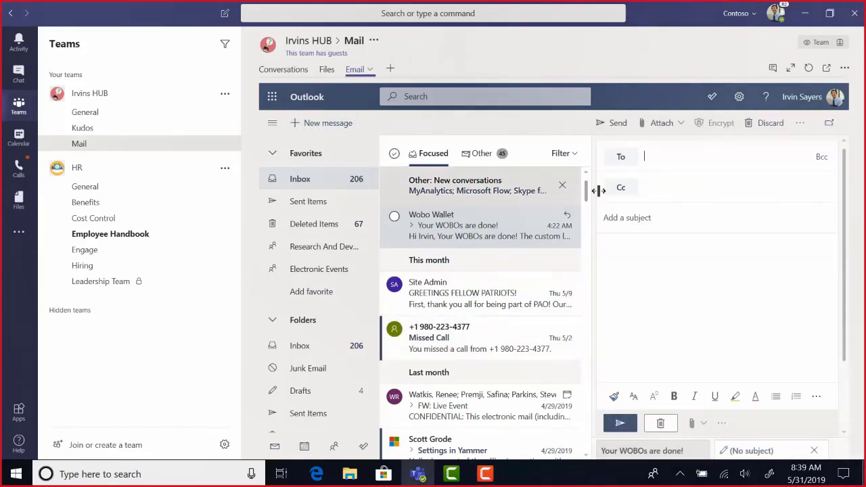
click(773, 124)
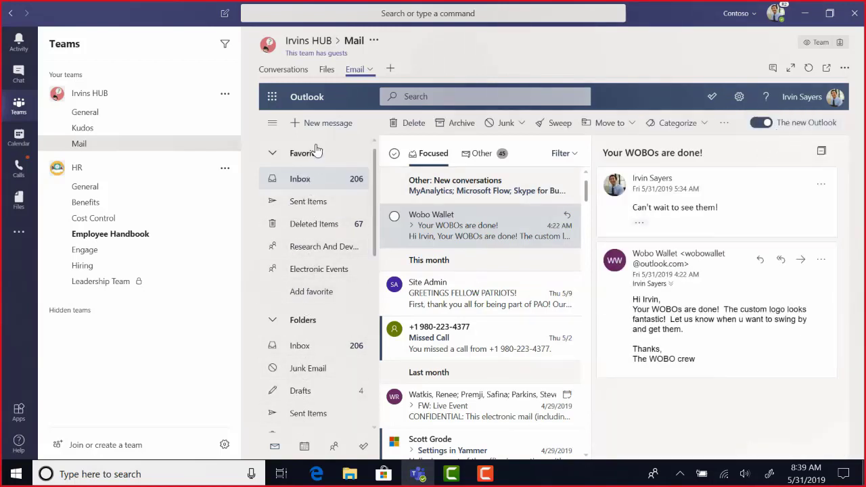
click(493, 97)
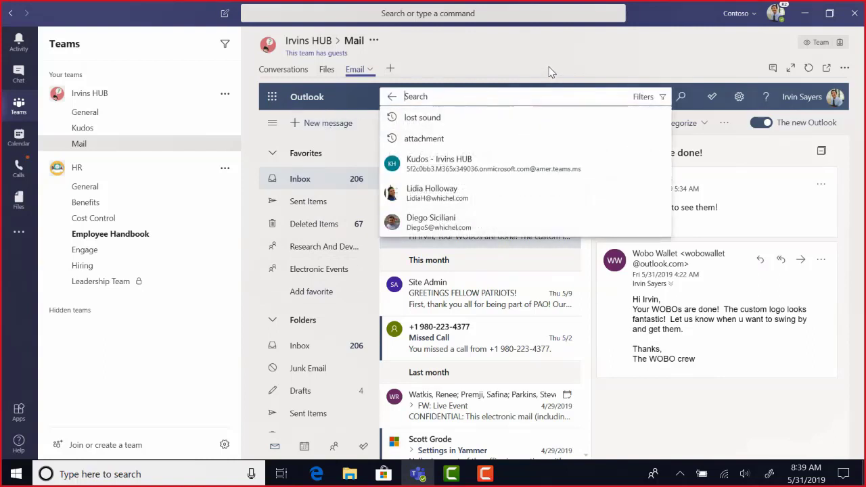
click(750, 412)
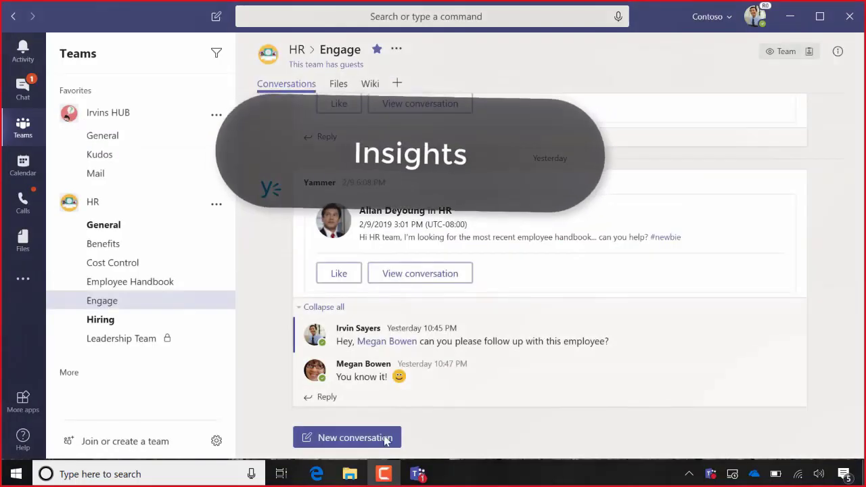
Add a Power BI tab to the HR team's Hiring channel, showing the HR report from the HR workspace.
click(101, 319)
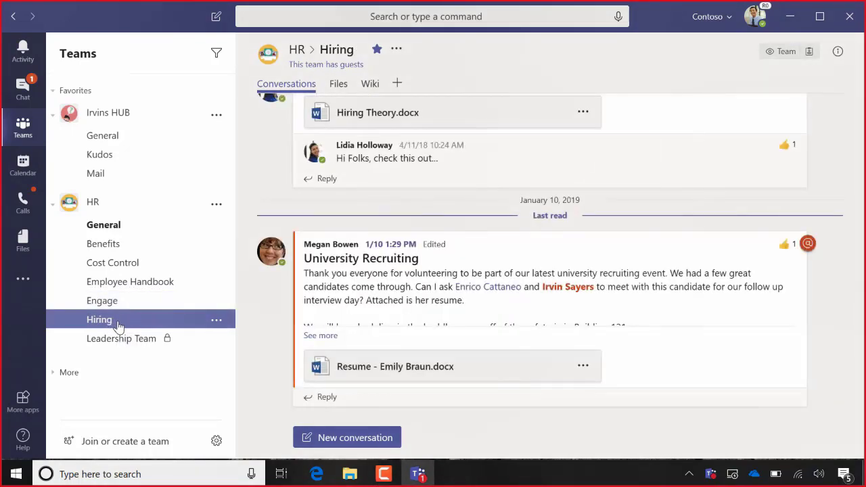
click(174, 339)
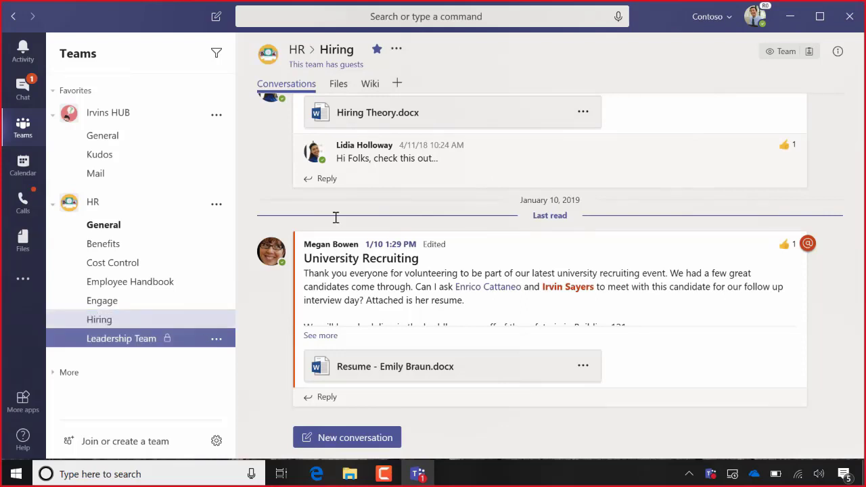
click(397, 85)
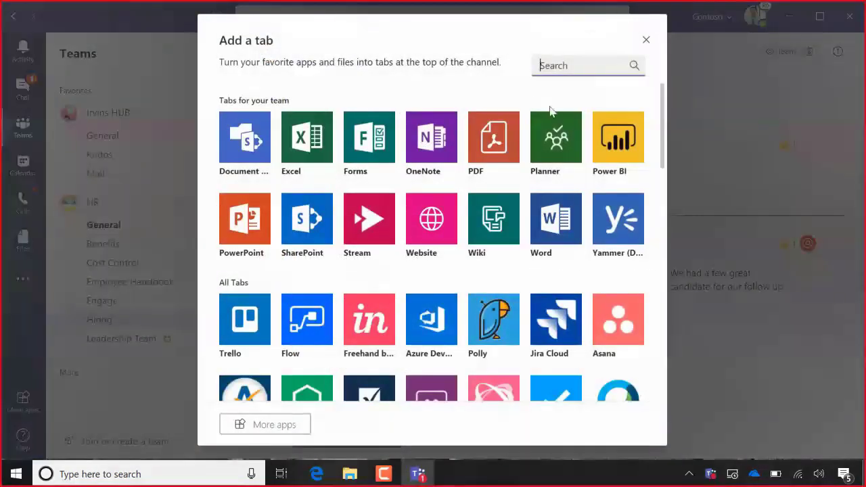
click(609, 140)
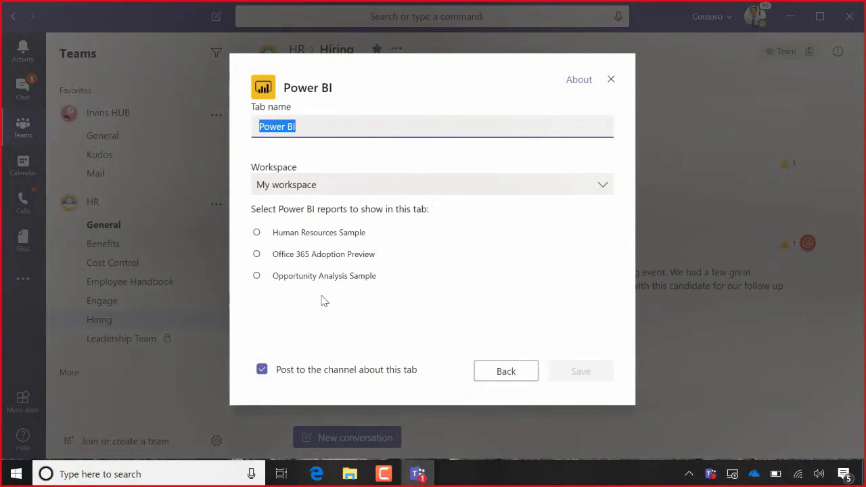
click(337, 184)
click(301, 249)
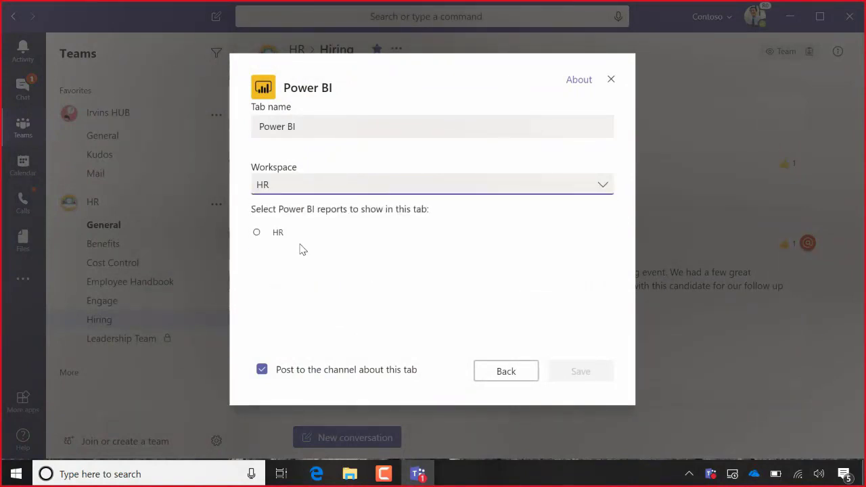
click(272, 234)
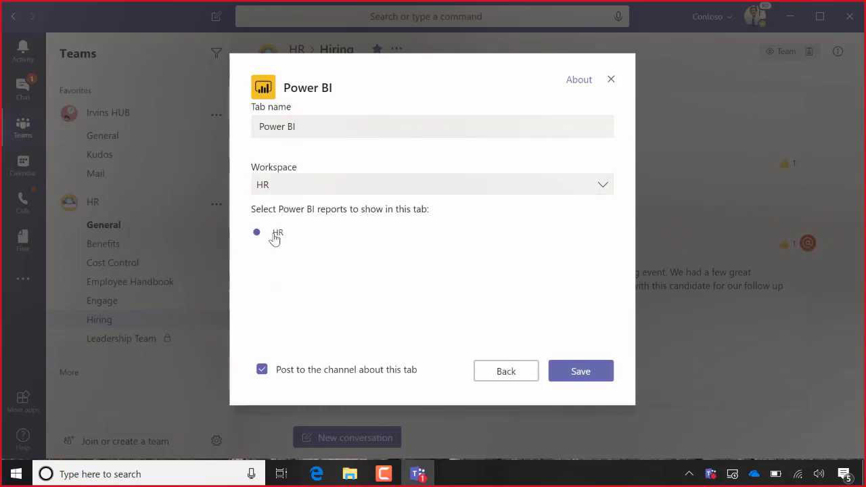
click(588, 376)
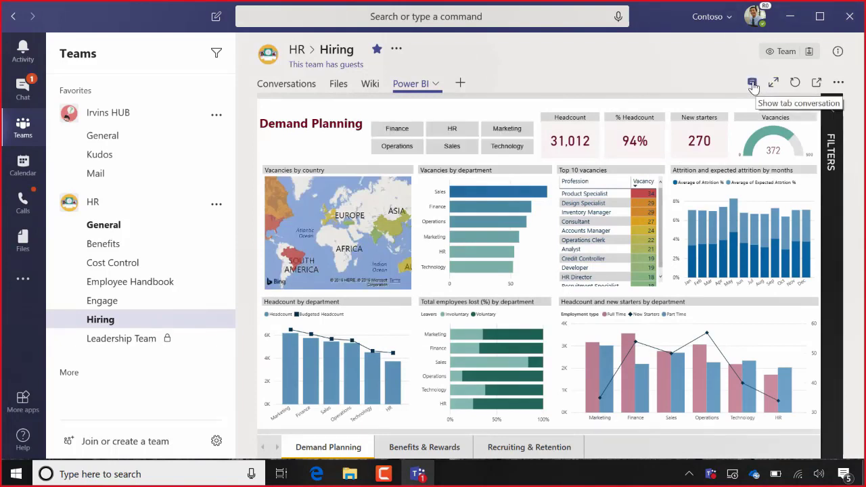
Post "Hey Team, check out all the recent HR hiring data!" in the Power BI tab's conversation and hide the conversation.
click(752, 84)
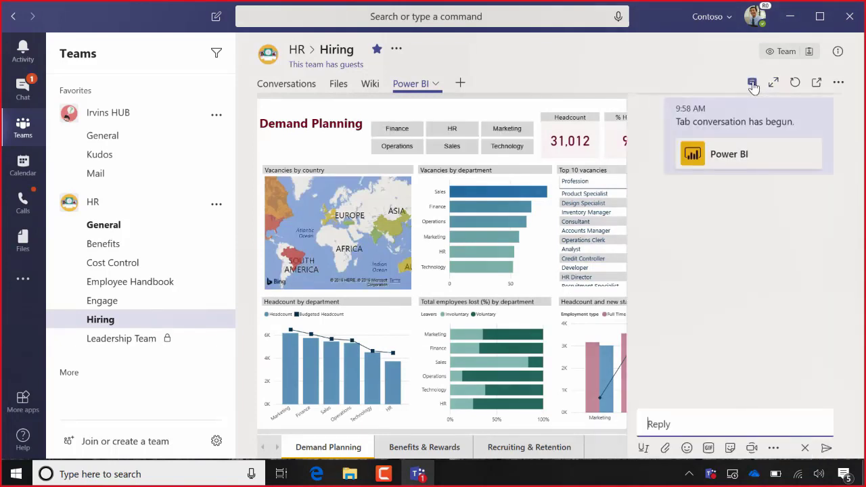
text(Hey Team, check)
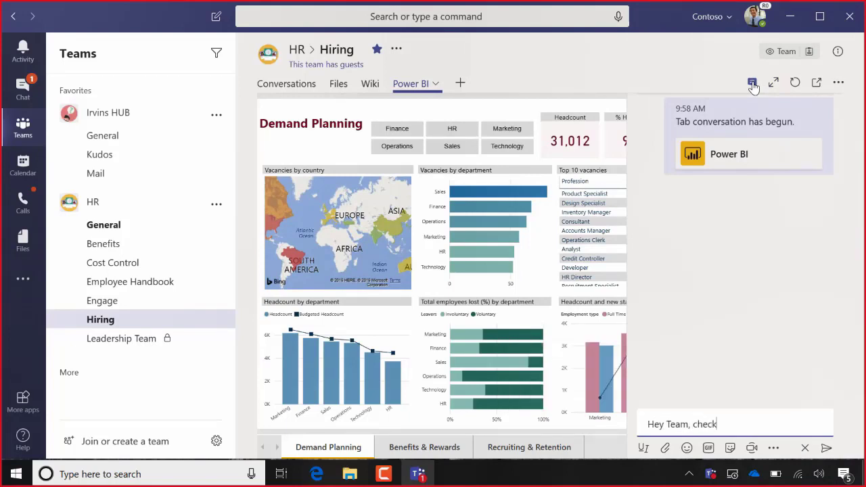
text( out all the recent HR hiring data!)
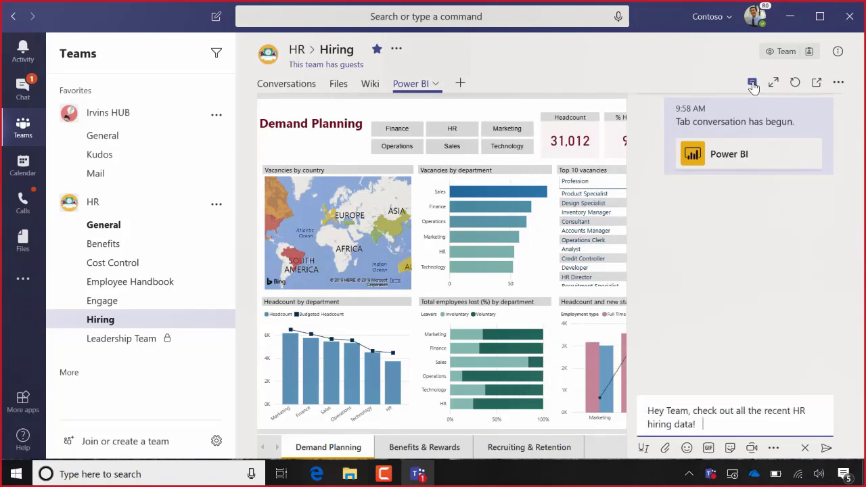
key(Return)
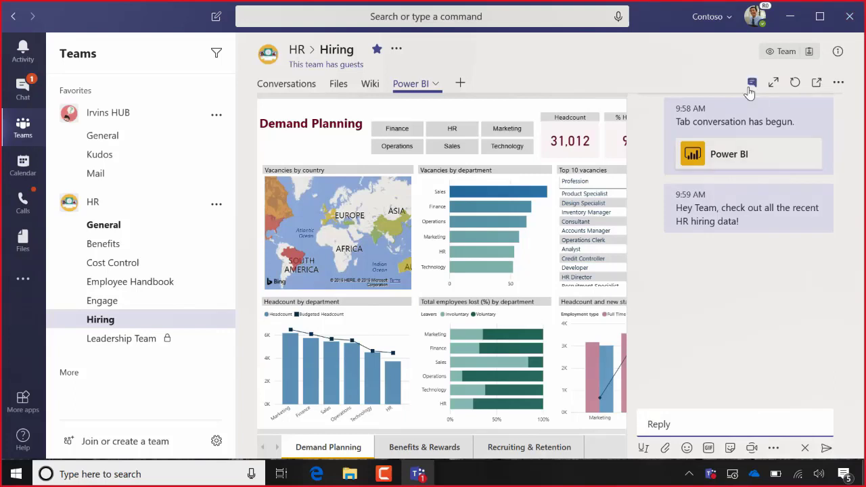
click(752, 87)
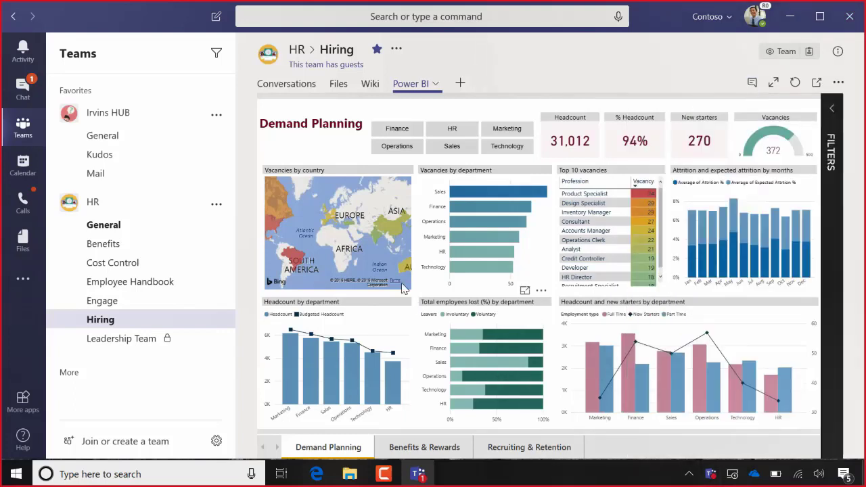
Highlight the report data for the United States and China on the Vacancies by country map, and clear the selection.
click(274, 230)
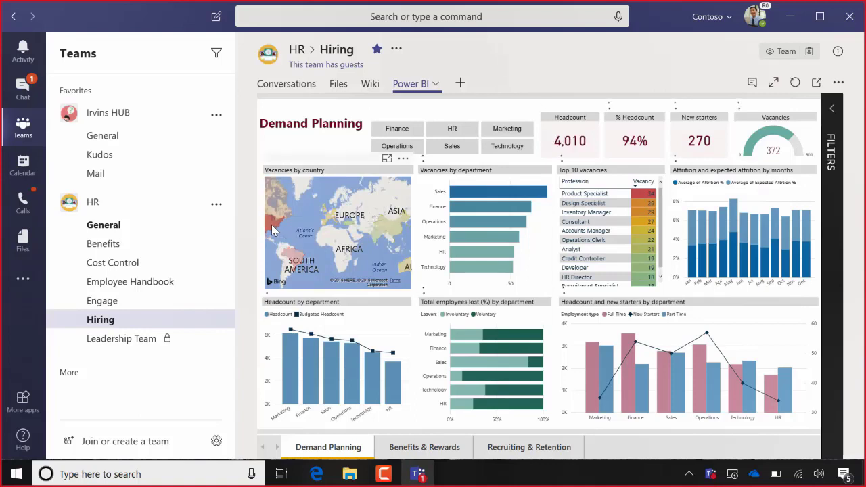
click(394, 232)
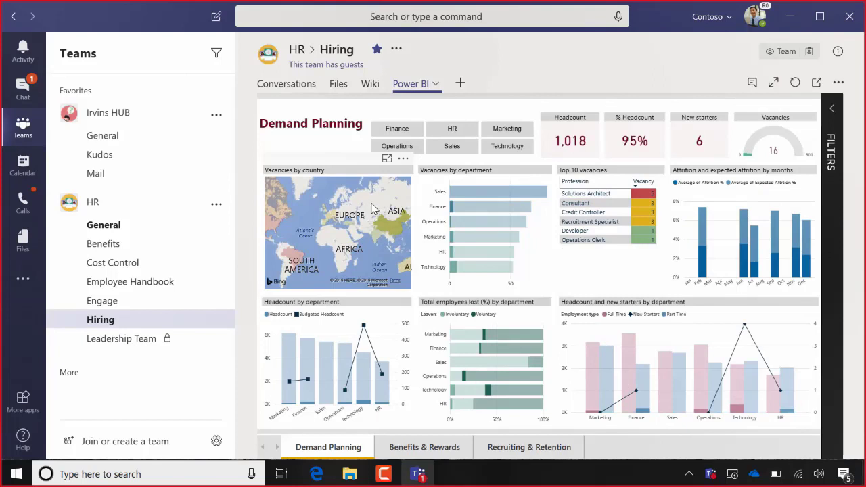
click(372, 209)
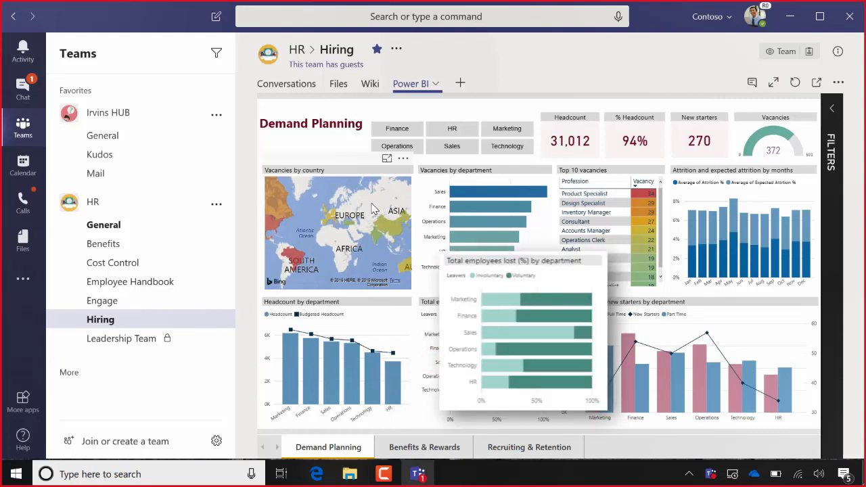
Filter the Demand Planning report to Sales, and examine the Total employees lost (%) by department chart in focus view before returning to the report.
click(442, 155)
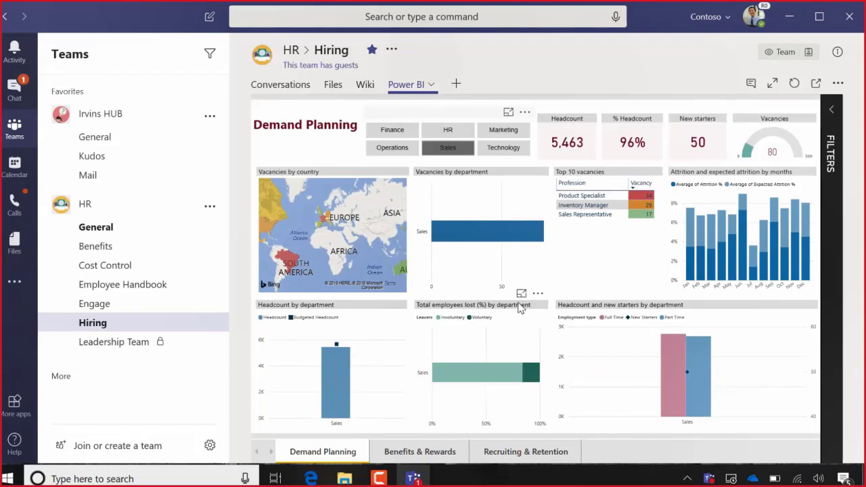
click(521, 294)
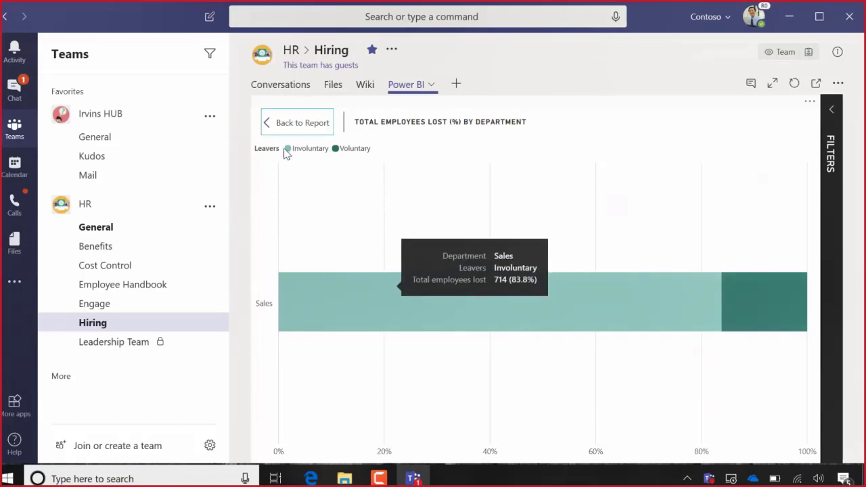
click(295, 131)
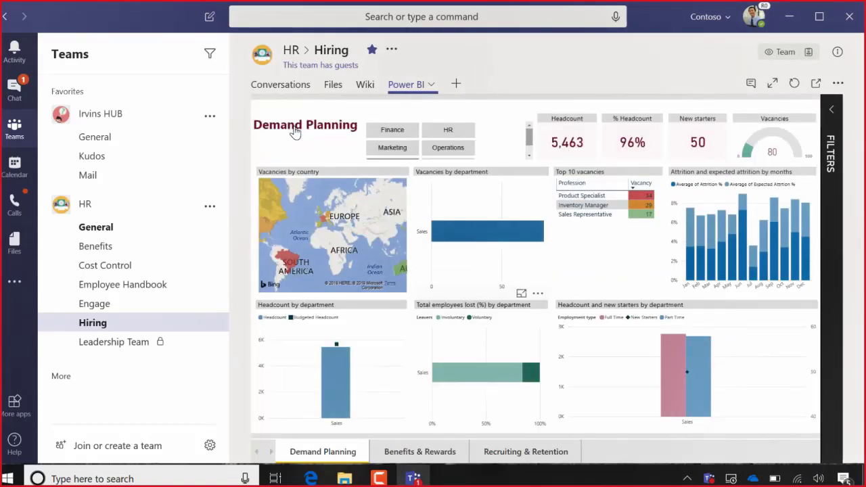
Post "This is crazy... Sales has this much involuntary turnover?" with a snip of the Total employees lost (%) by department chart in the tab conversation.
key(super+shift+s)
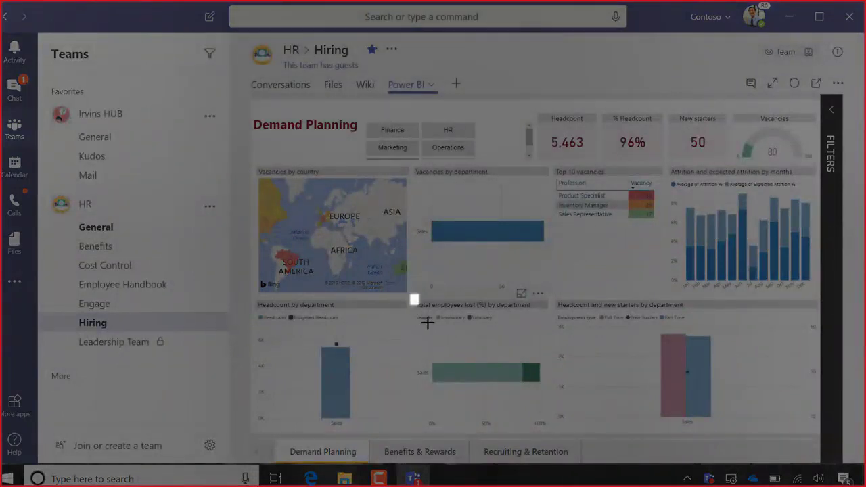
mouse_move(428, 323)
mouse_down()
mouse_move(543, 411)
mouse_move(555, 432)
mouse_up()
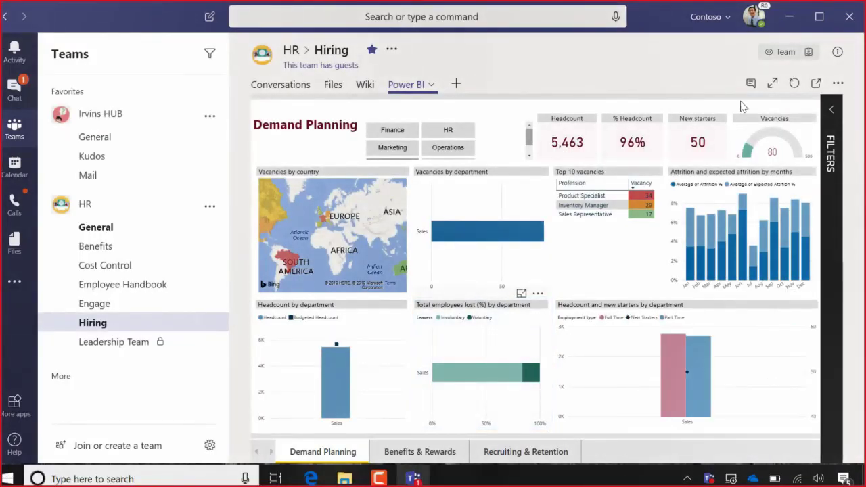
click(749, 86)
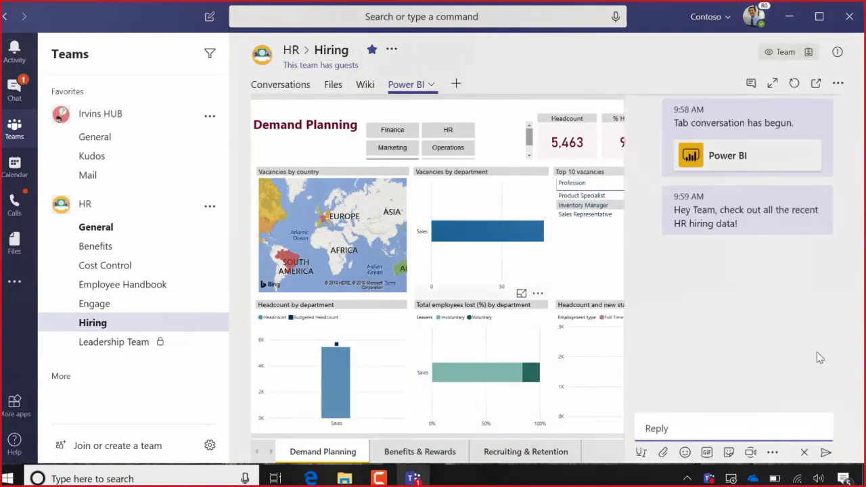
text(This is crazy... Sales ha)
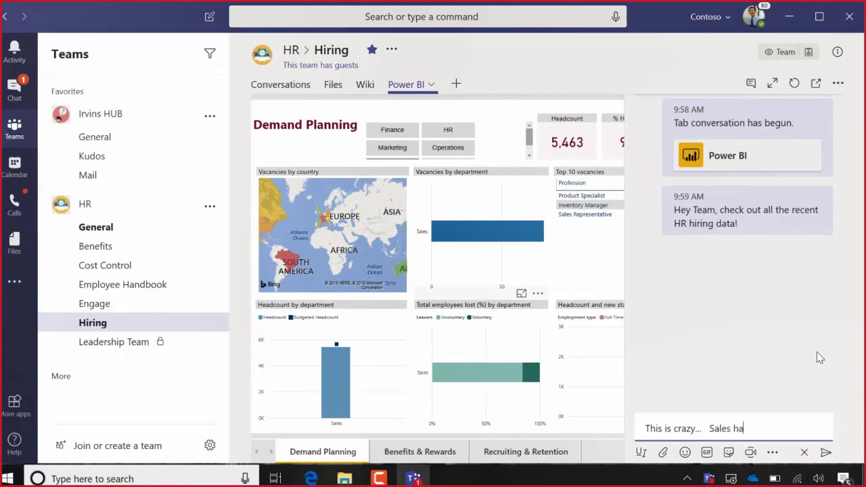
text(s this much involu)
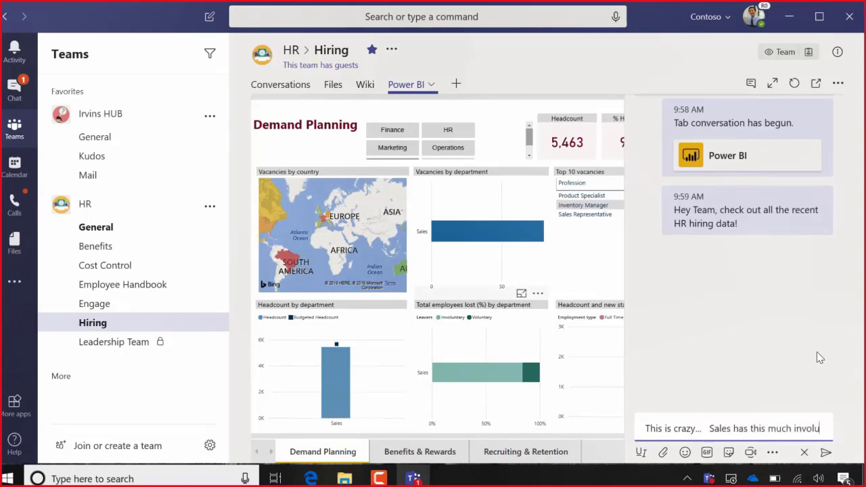
text(ntary turnover?)
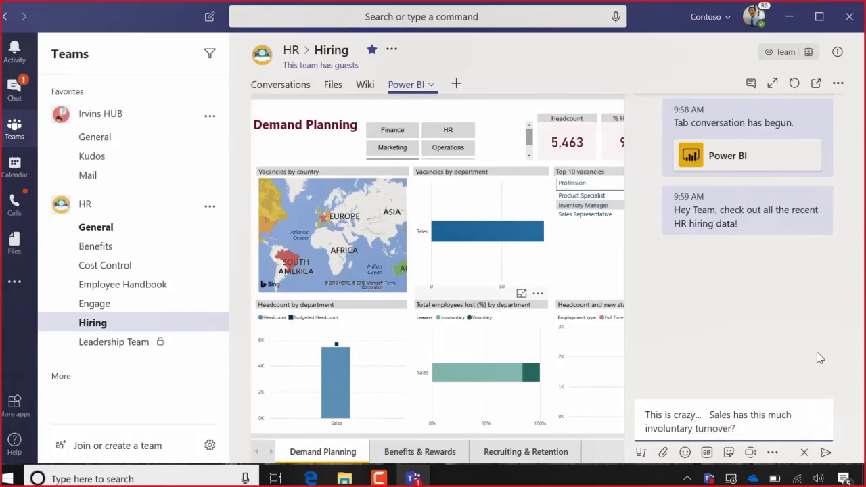
key(shift+Return)
key(ctrl+v)
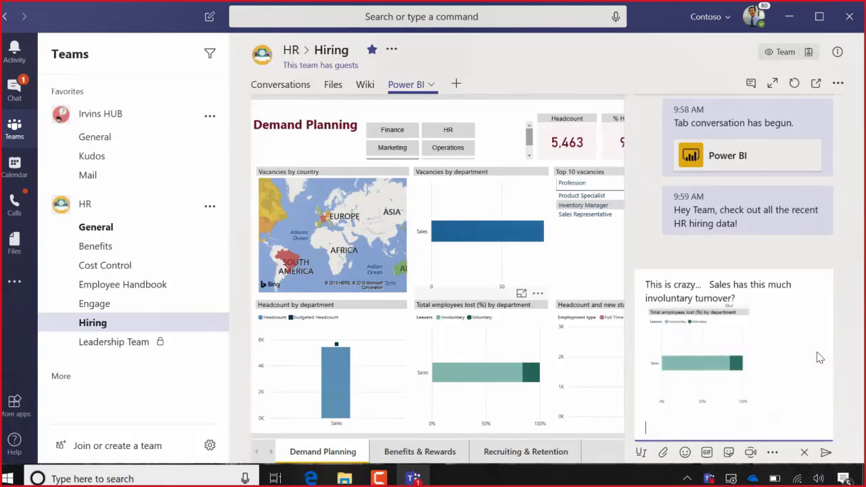
click(825, 453)
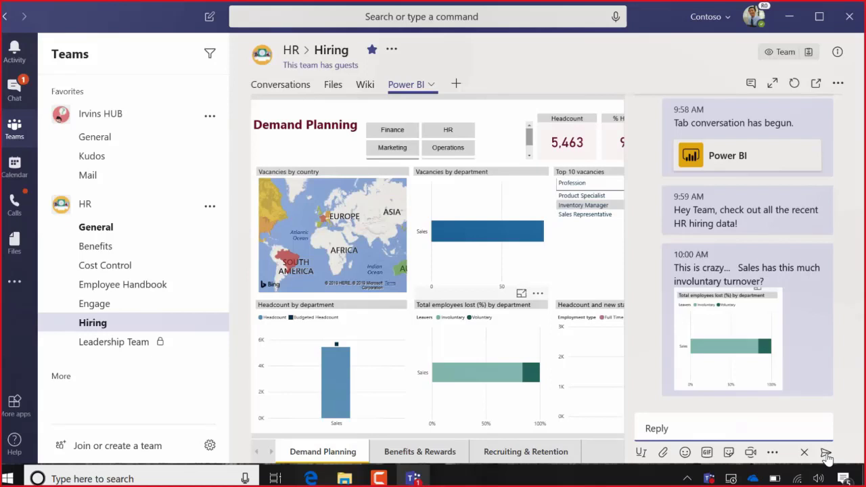
click(752, 83)
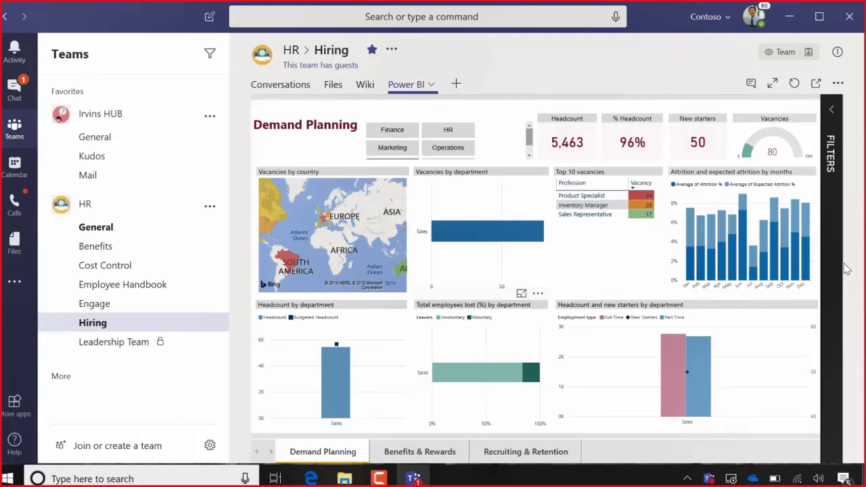
Switch to the second account's Teams session in the browser and check which account is signed in.
key(ctrl+super+Right)
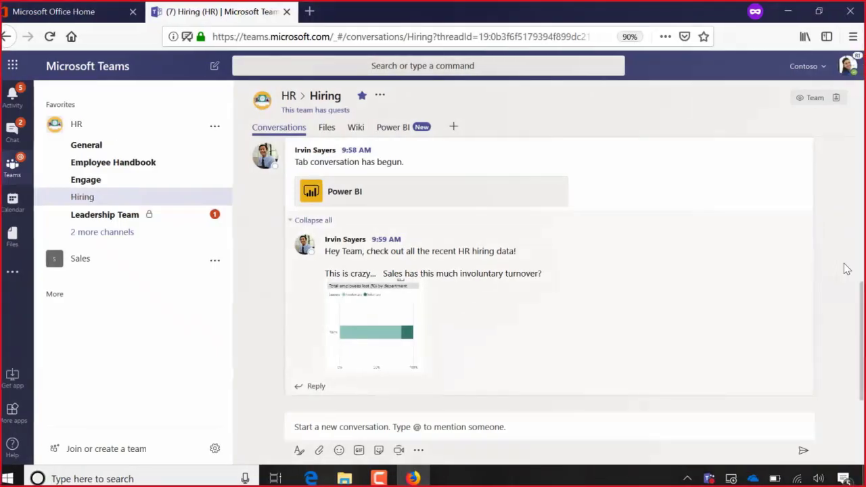
click(847, 68)
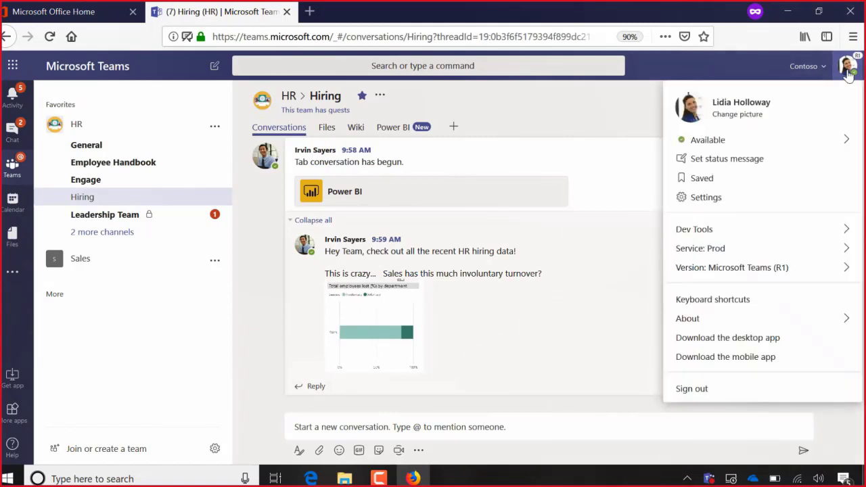
click(847, 70)
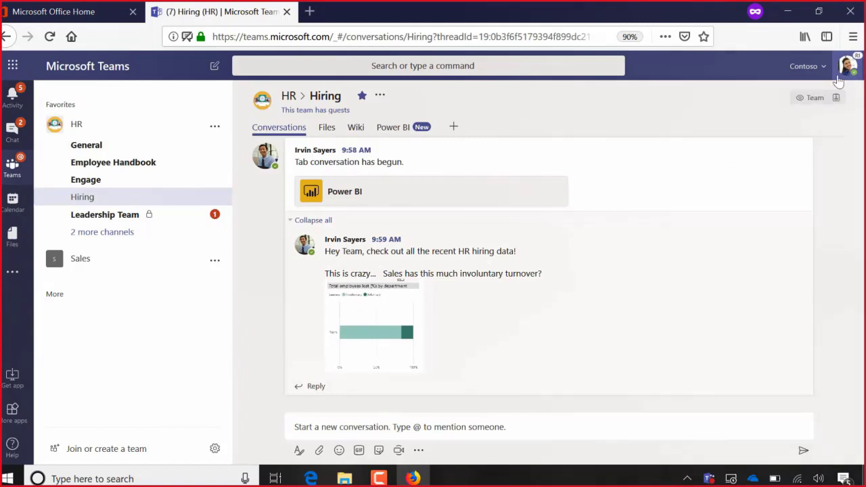
Reply to the Power BI conversation with "Unbelievable! We definitely need to check this out!" and a blinking-man GIF found by searching "huh?".
click(316, 387)
text(Unbelie)
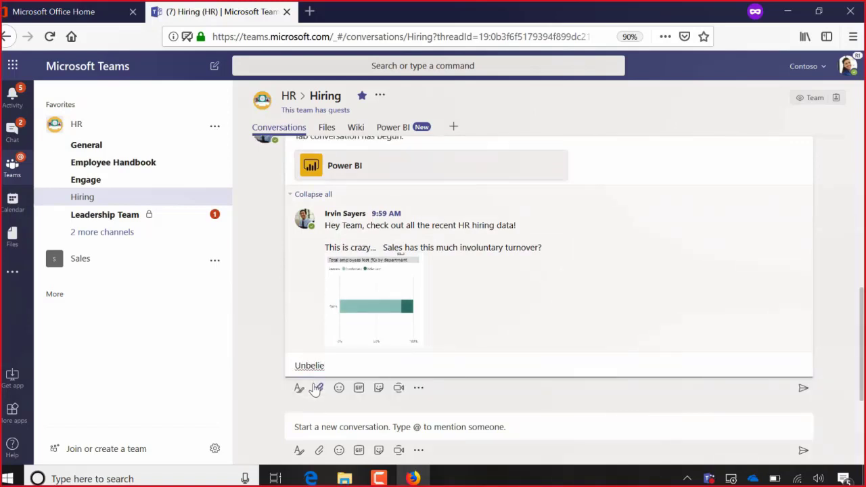
text(vable!  We definitely need to check this out!)
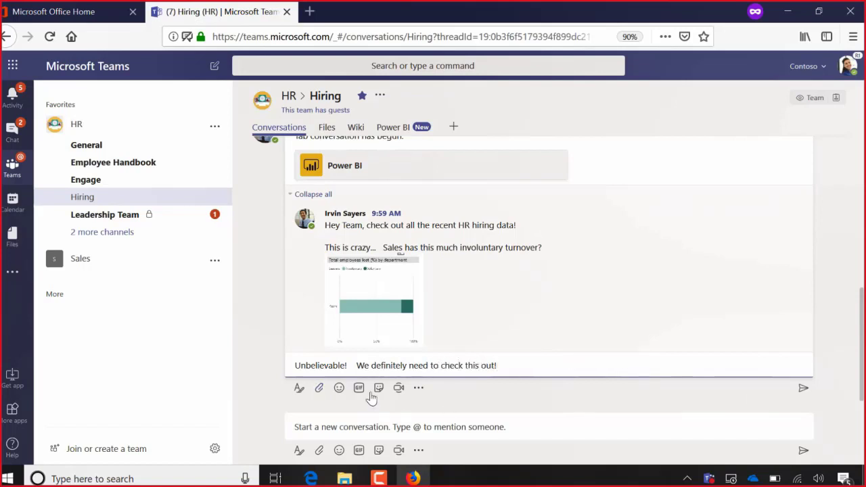
key(shift+Return)
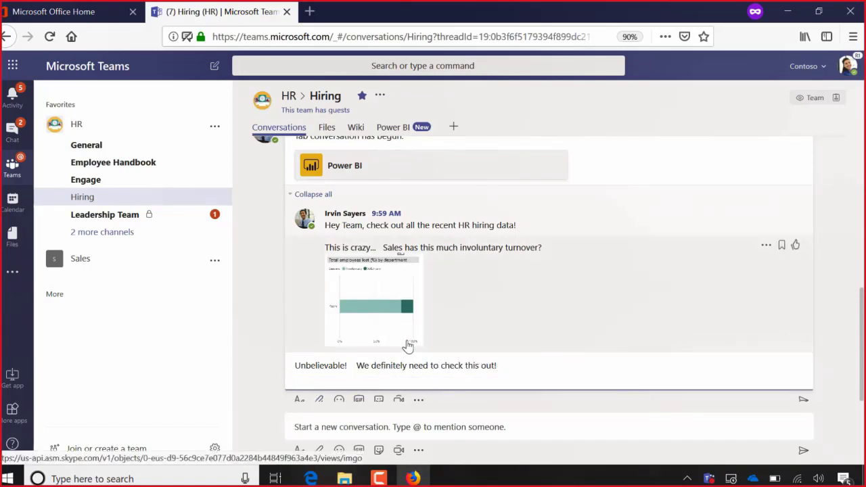
click(355, 400)
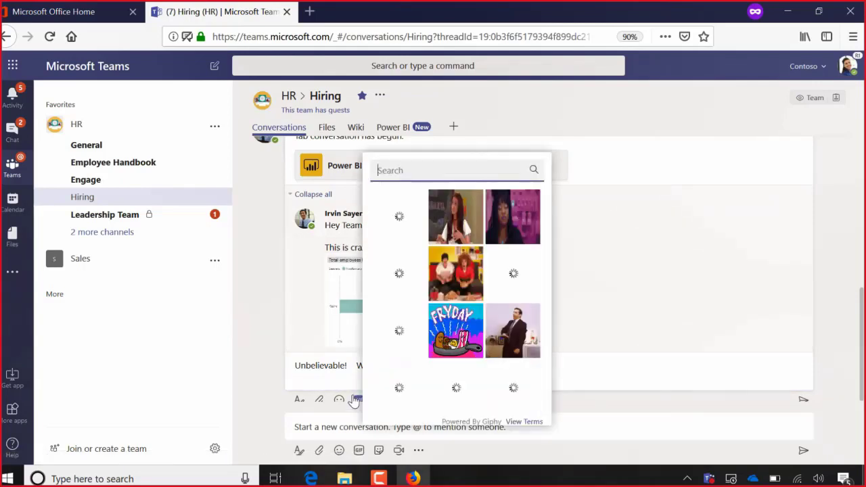
text(huh?)
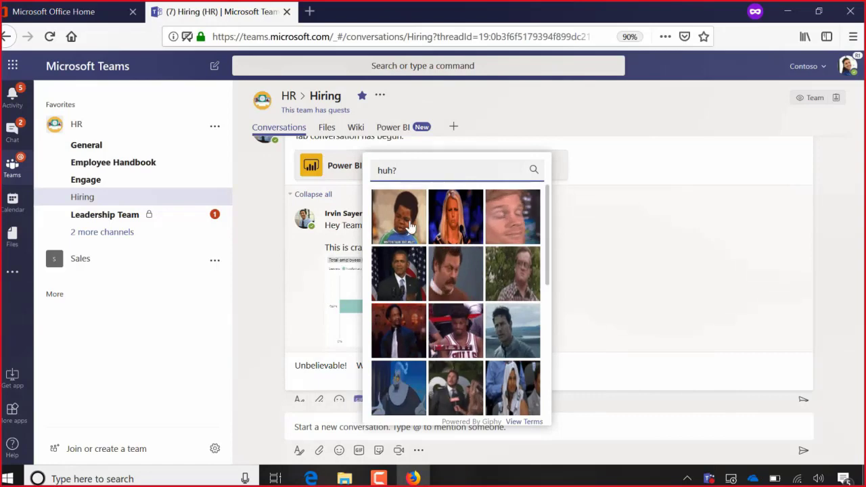
click(516, 230)
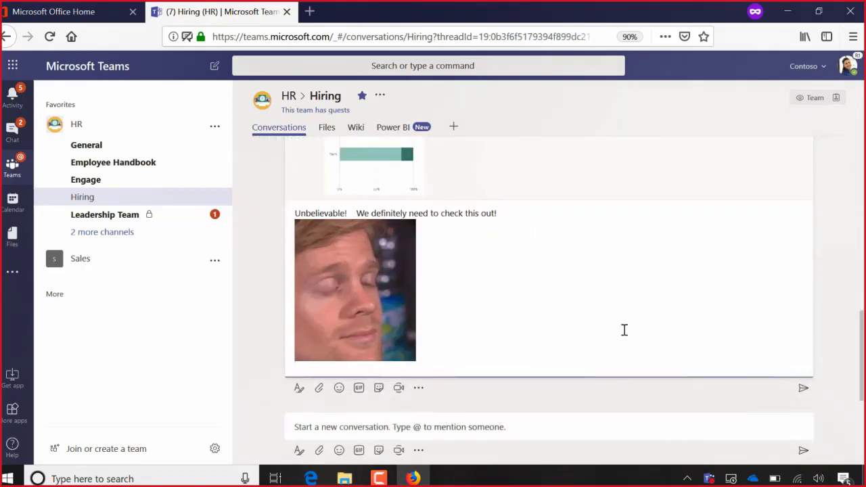
click(802, 391)
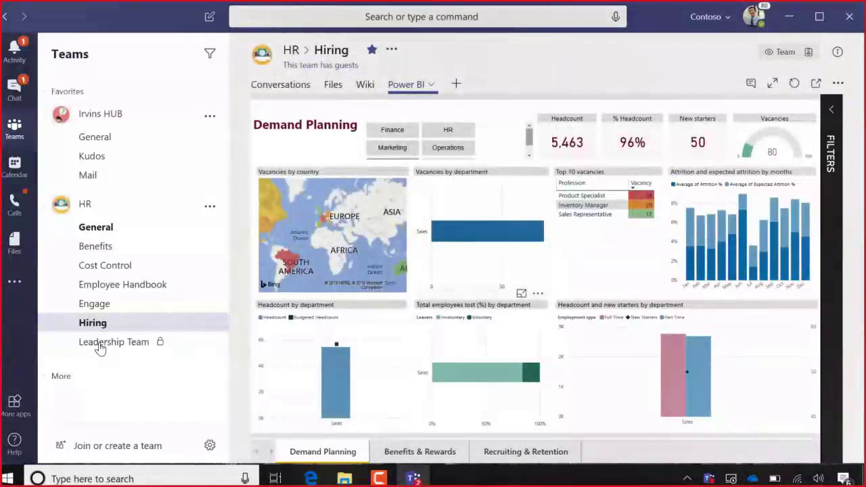
Back in the desktop Teams app, expand the Power BI conversation's replies in the Hiring channel and react to the GIF reply with the surprised emoji.
click(113, 325)
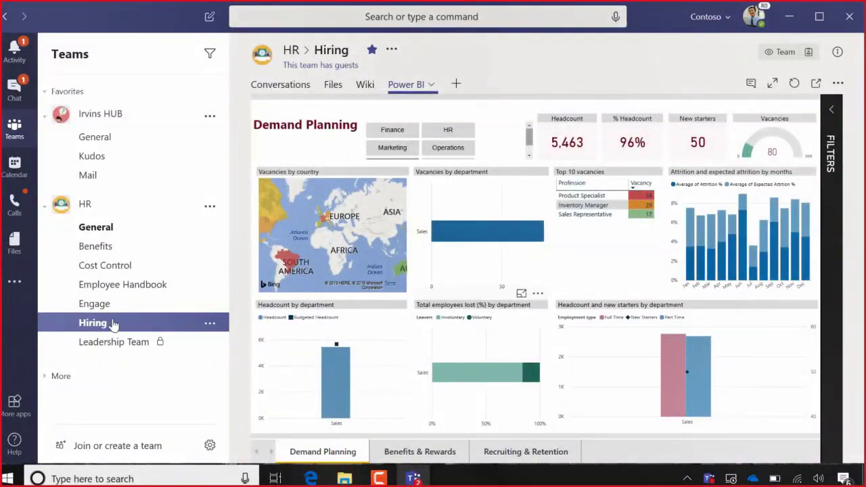
click(281, 85)
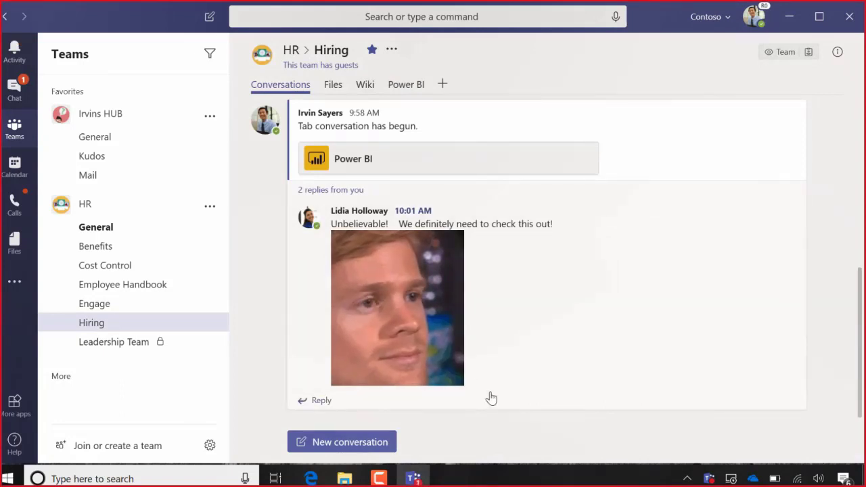
click(327, 192)
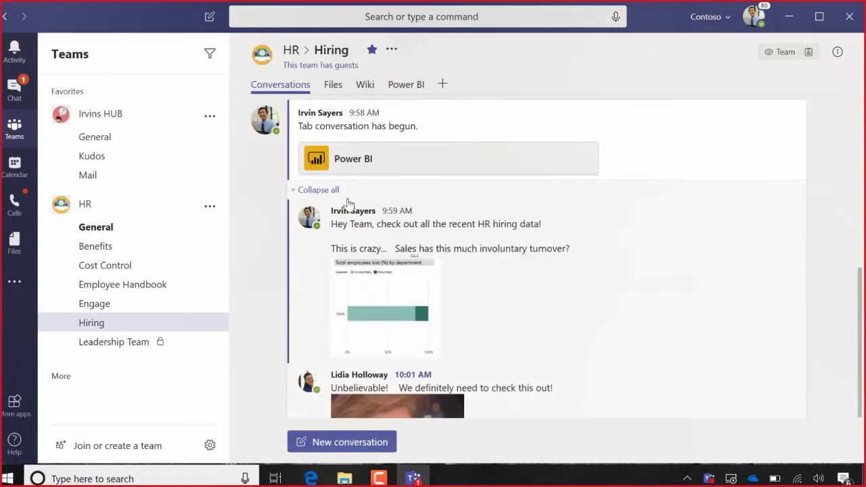
scroll(530, 387, down, 3)
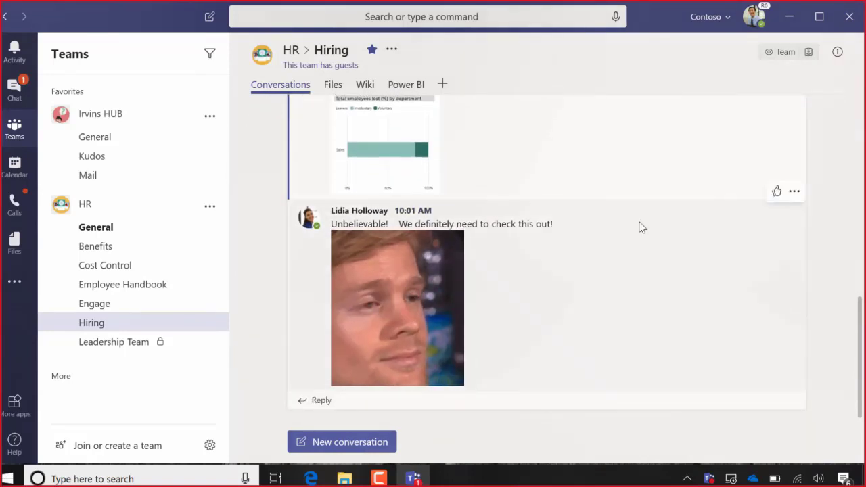
click(777, 192)
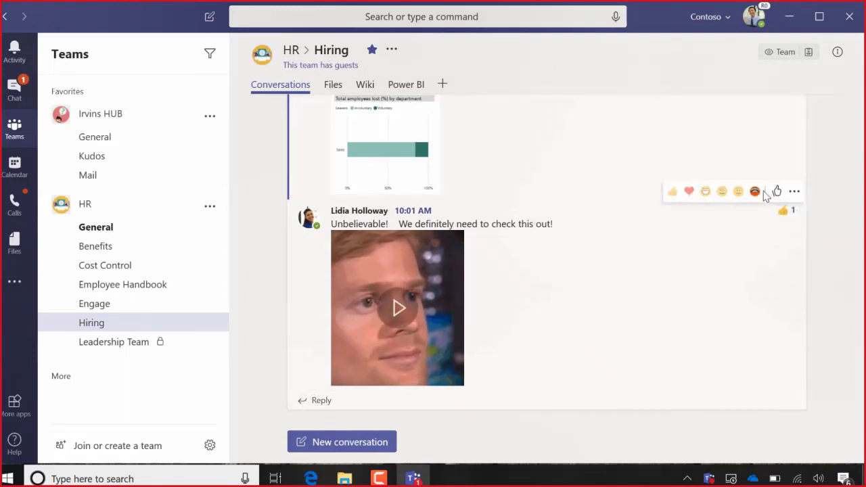
click(721, 191)
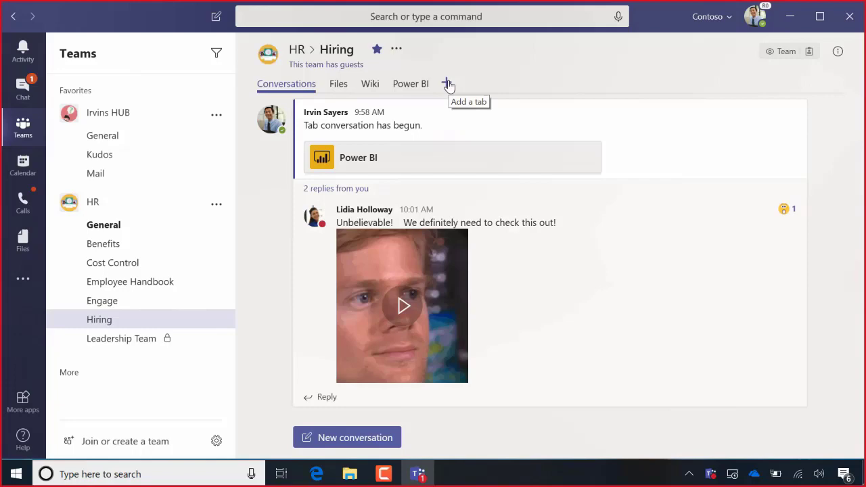
Add a Planner tab to the Hiring channel using the team's existing Tasks plan, without posting to the channel about it.
click(447, 84)
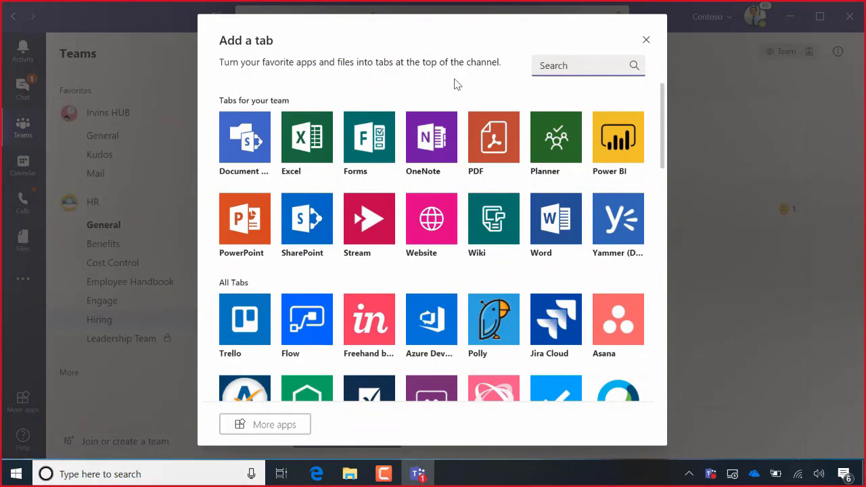
click(552, 133)
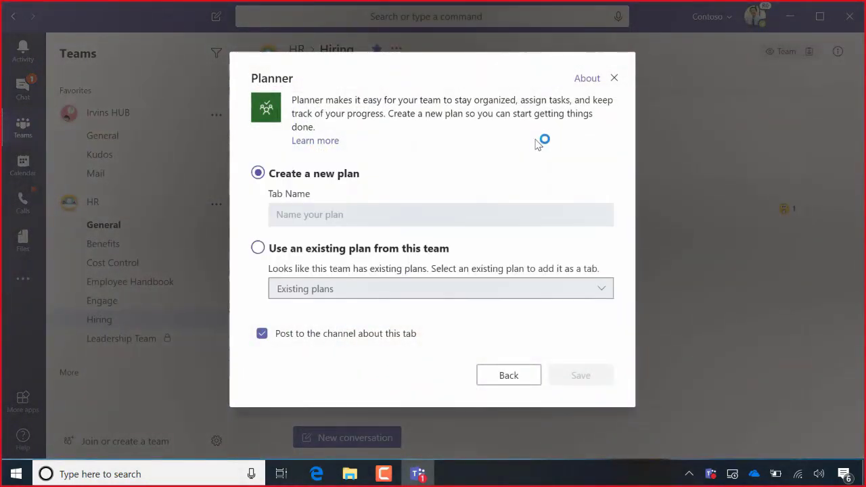
click(261, 336)
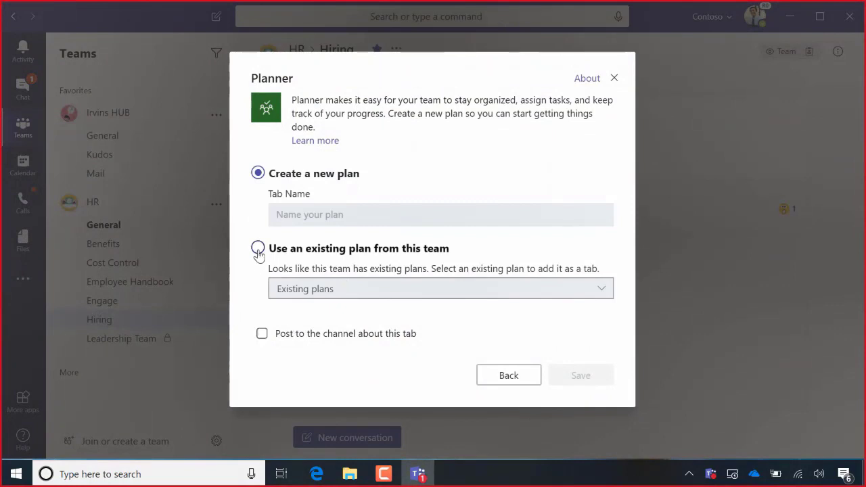
click(257, 248)
click(360, 293)
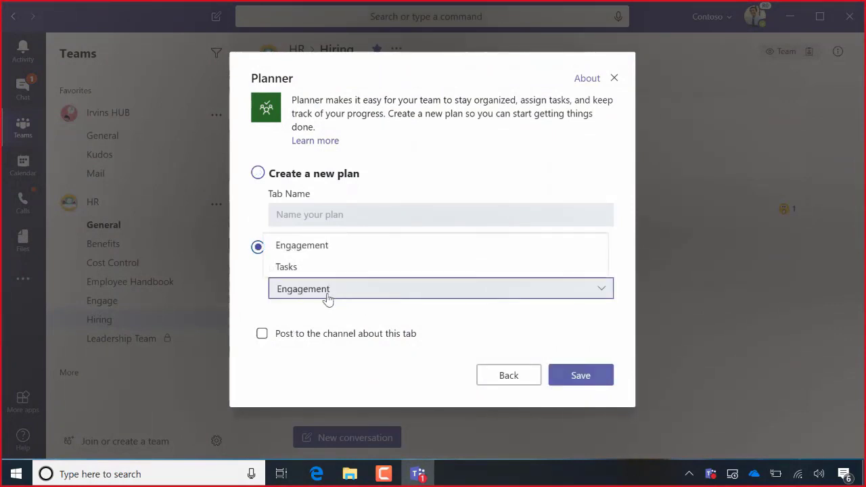
click(301, 269)
click(590, 376)
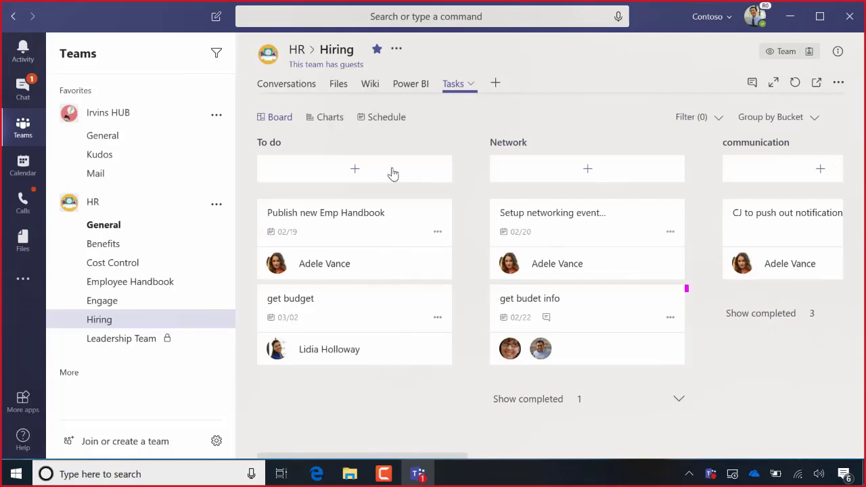
Show the Tasks plan as a schedule, and view the details of the Publish new Emp Handbook task before closing them.
click(377, 118)
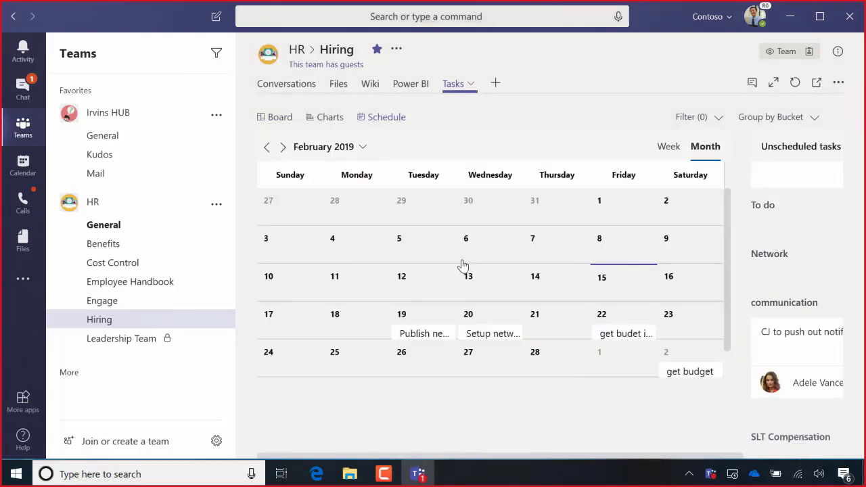
click(424, 333)
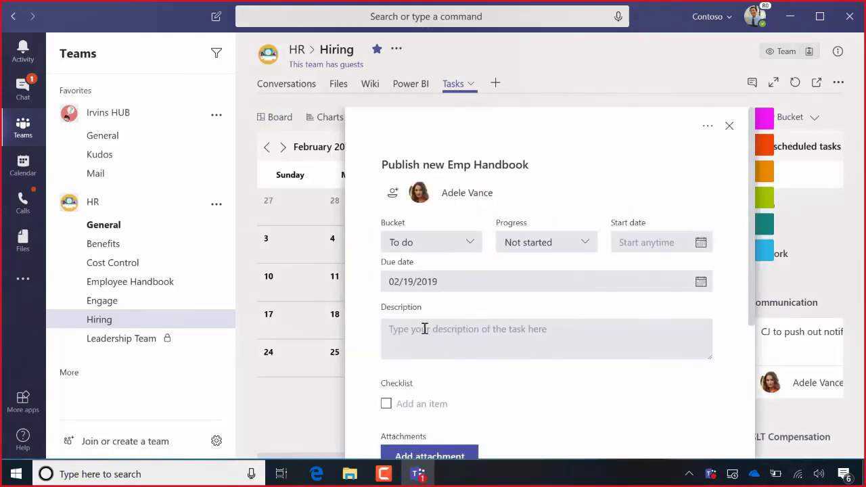
click(730, 128)
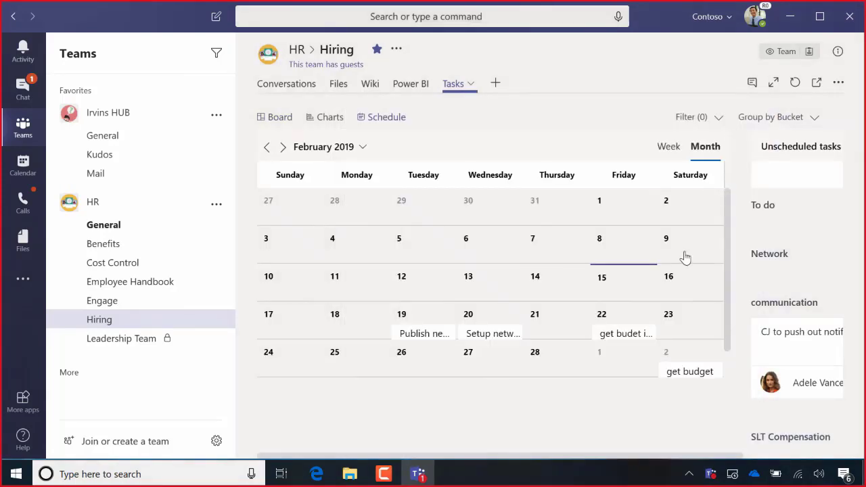
Show the Tasks schedule by week and advance it to the week of Feb 17 – 23, 2019.
click(717, 123)
click(641, 124)
click(667, 150)
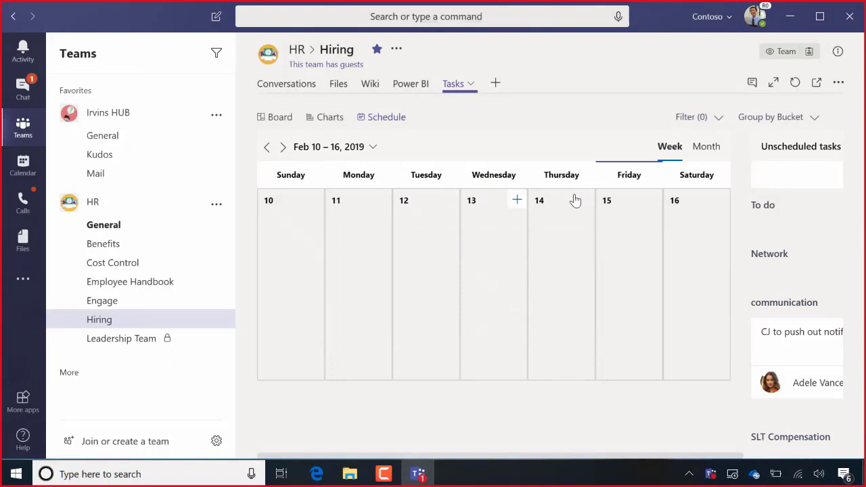
click(283, 147)
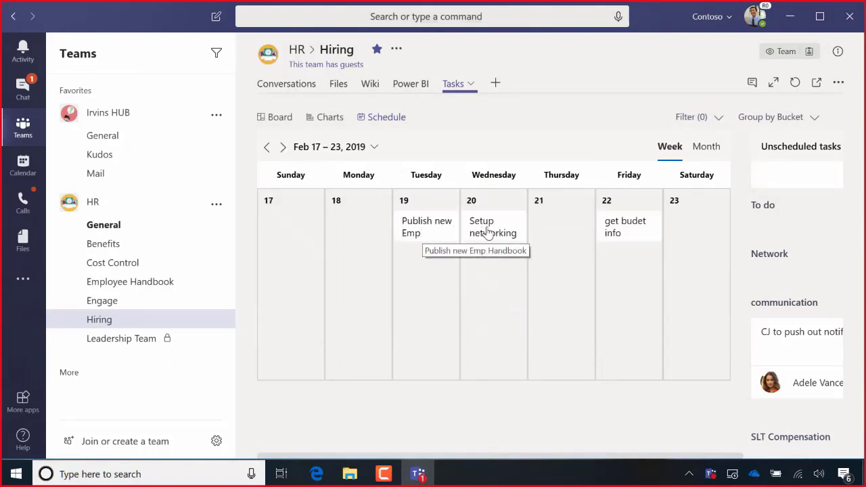
Examine the Tasks plan's status chart, including its late tasks, and return to the plan's board view.
click(705, 151)
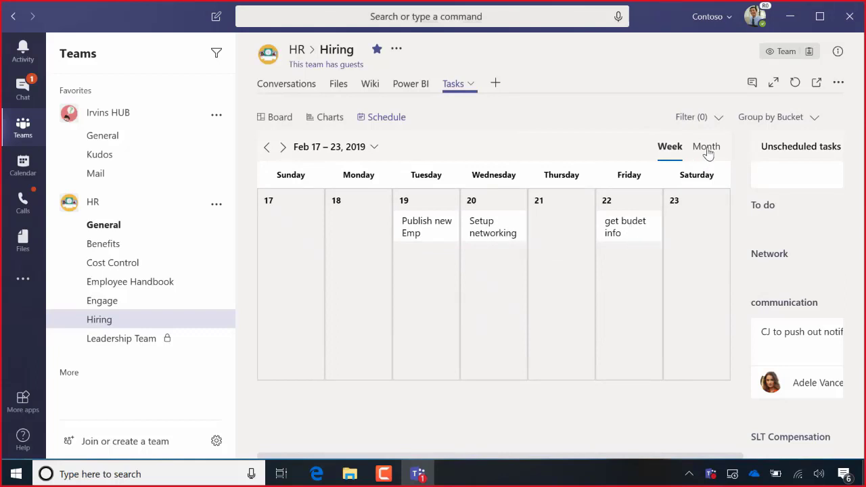
click(331, 119)
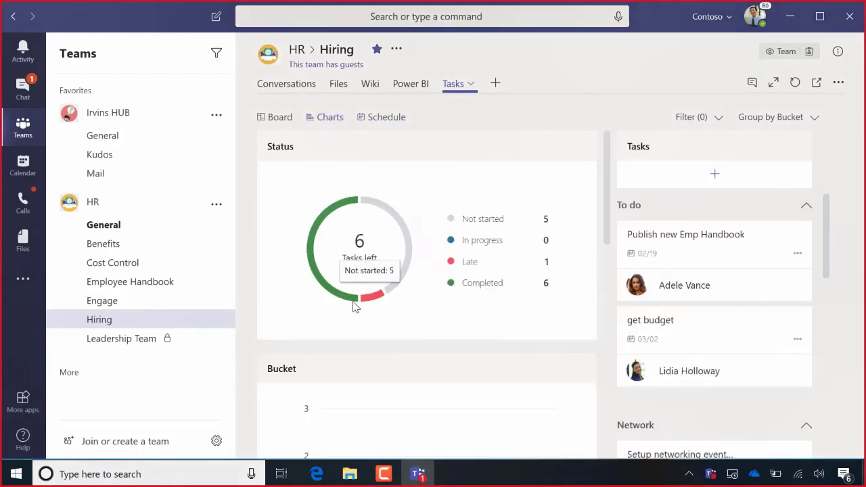
mouse_move(373, 300)
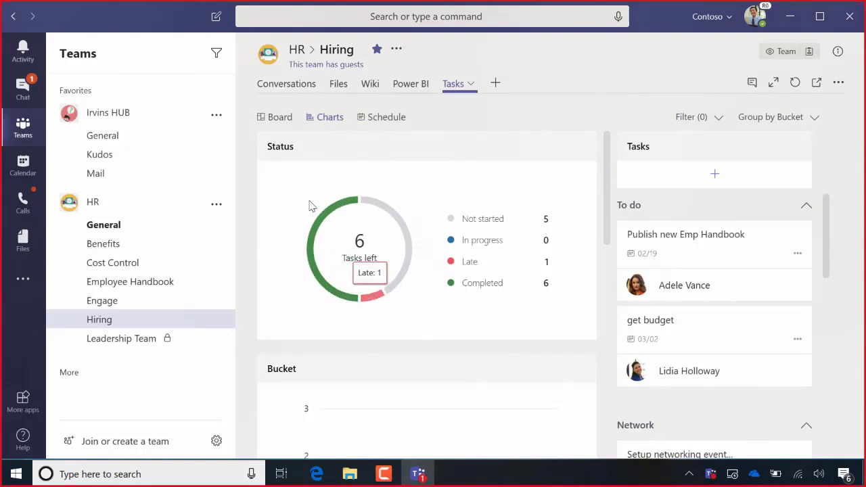
click(286, 126)
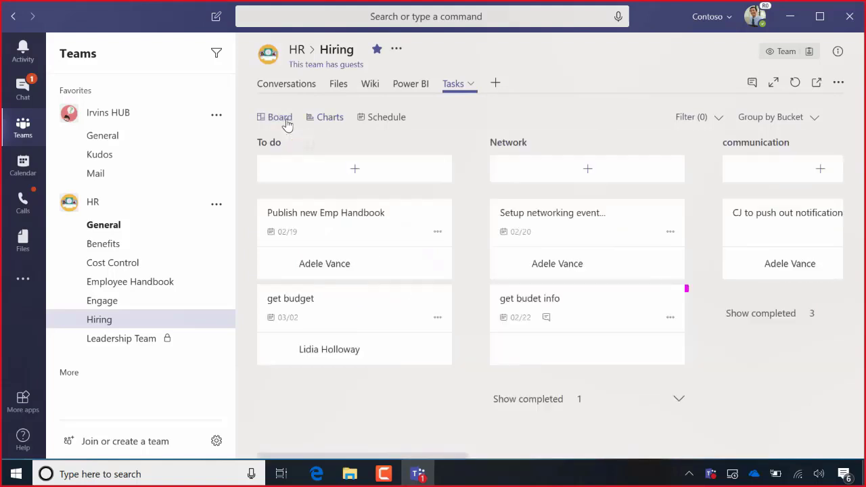
Set the progress of the Publish new Emp Handbook task to In progress.
click(345, 220)
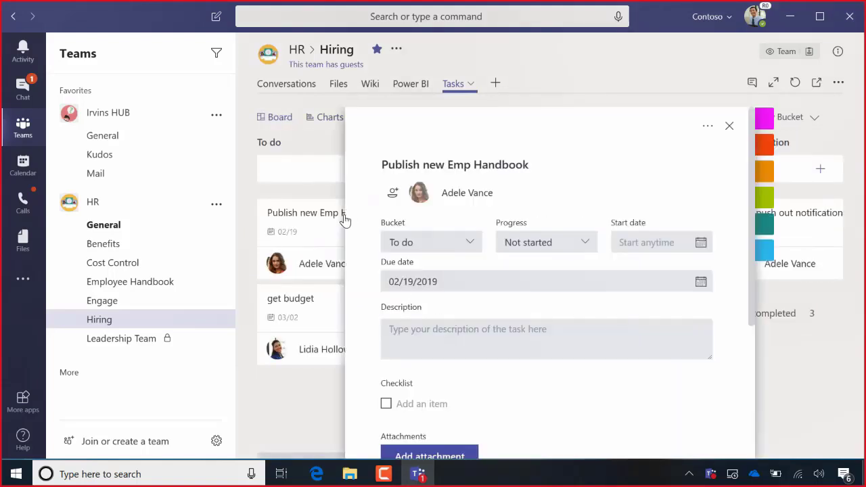
key(ctrl+a)
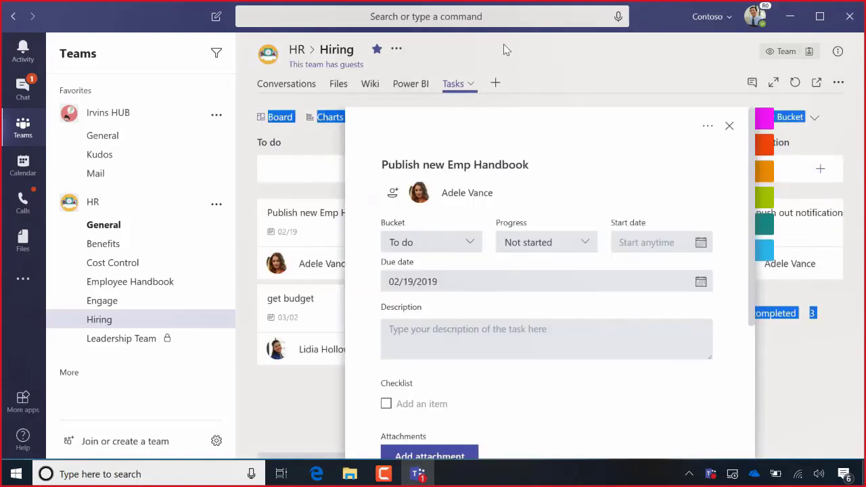
click(584, 242)
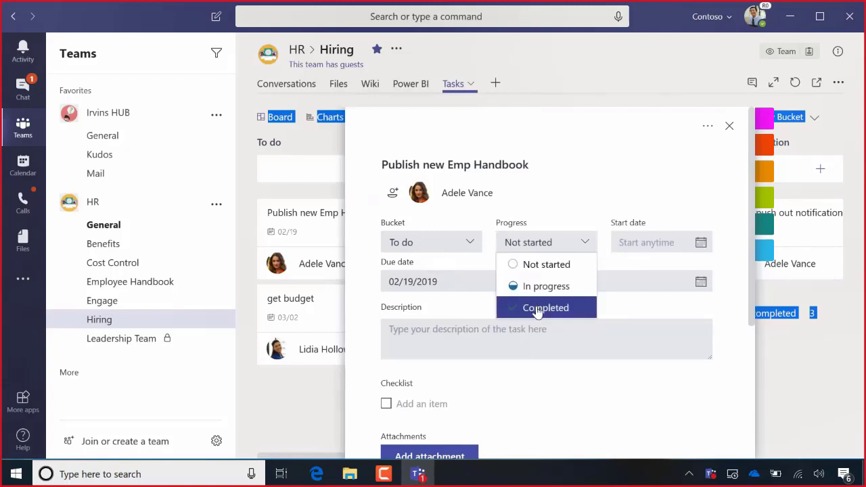
click(544, 286)
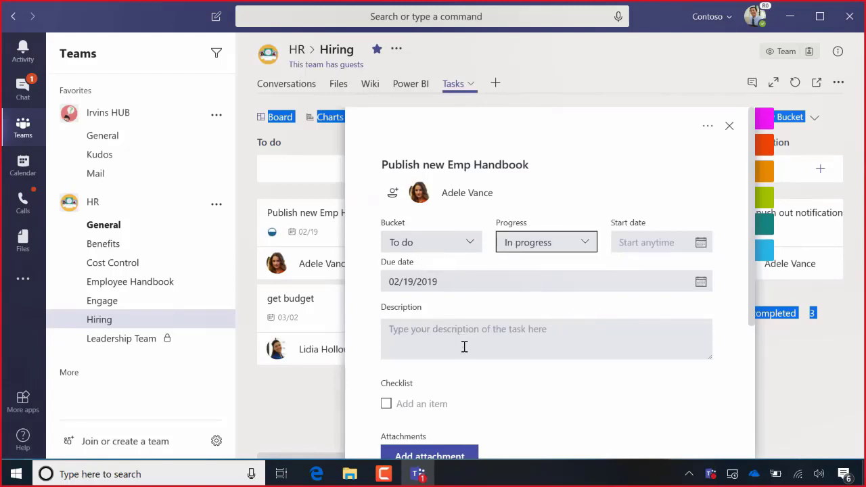
Replace the Publish new Emp Handbook task's assignee with the person assigned to the get budget task, and close the task details.
click(394, 195)
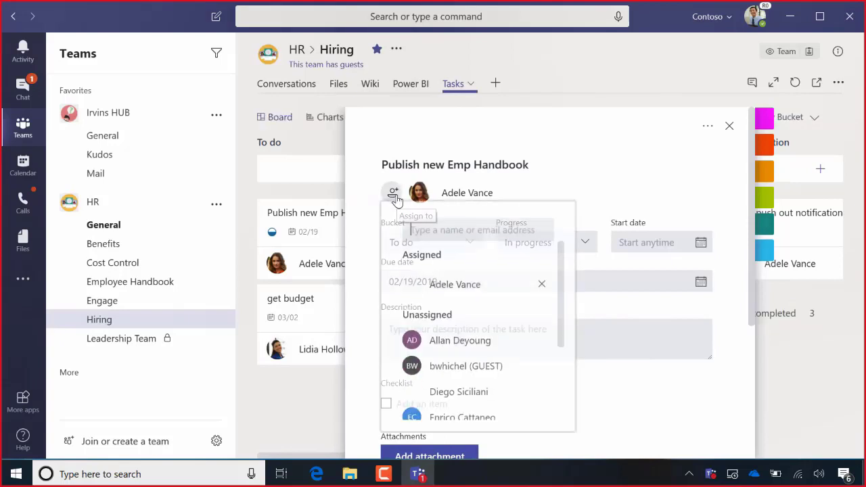
click(539, 289)
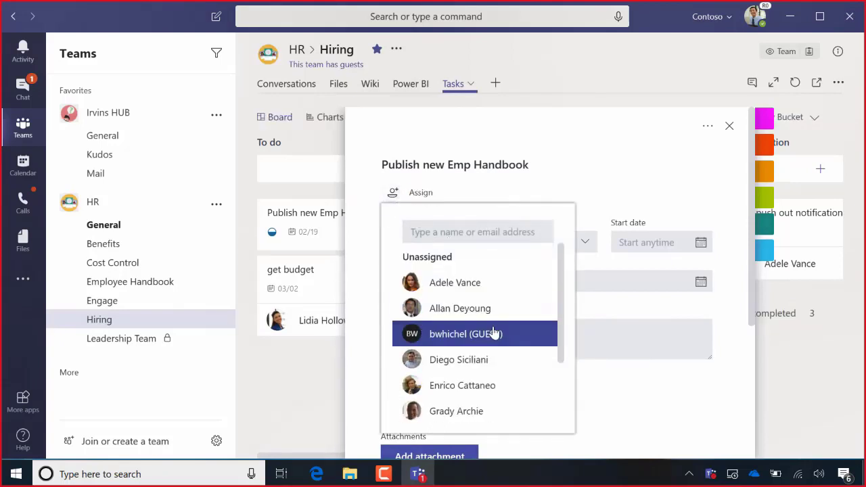
scroll(491, 360, down, 1)
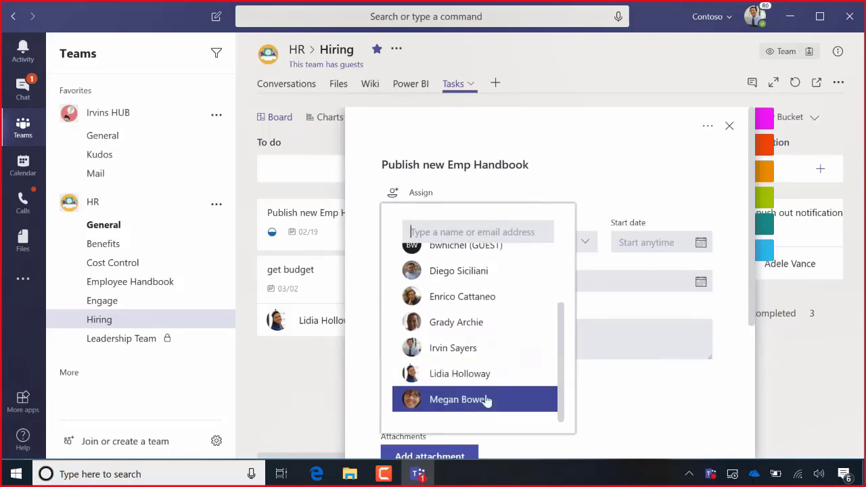
click(491, 374)
key(ctrl+minus)
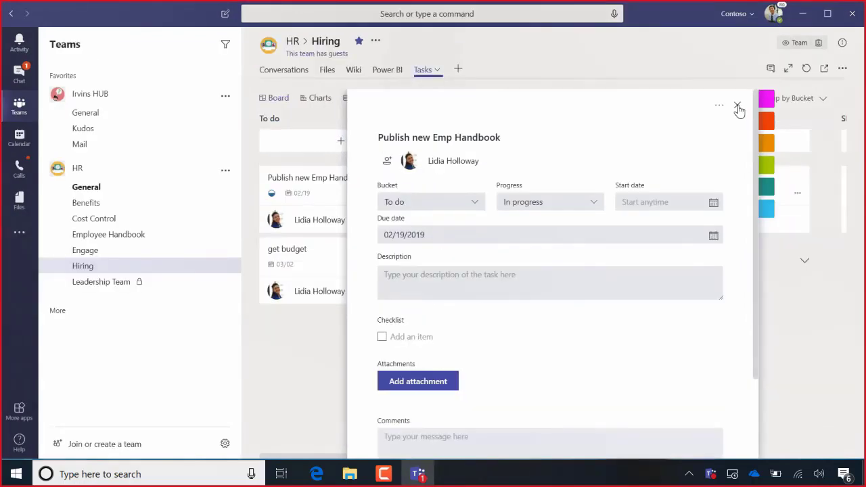
click(737, 105)
key(ctrl+plus)
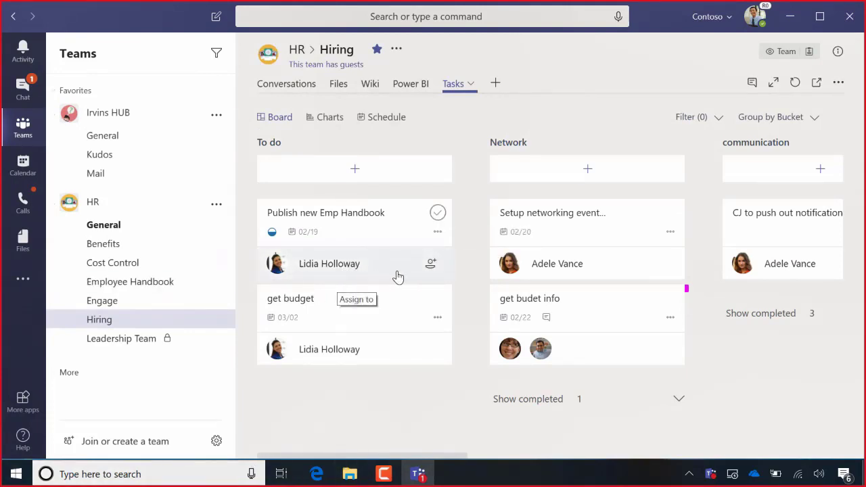
From the board, add the male assignee of the get budet info task as a second assignee on Publish new Emp Handbook.
click(430, 264)
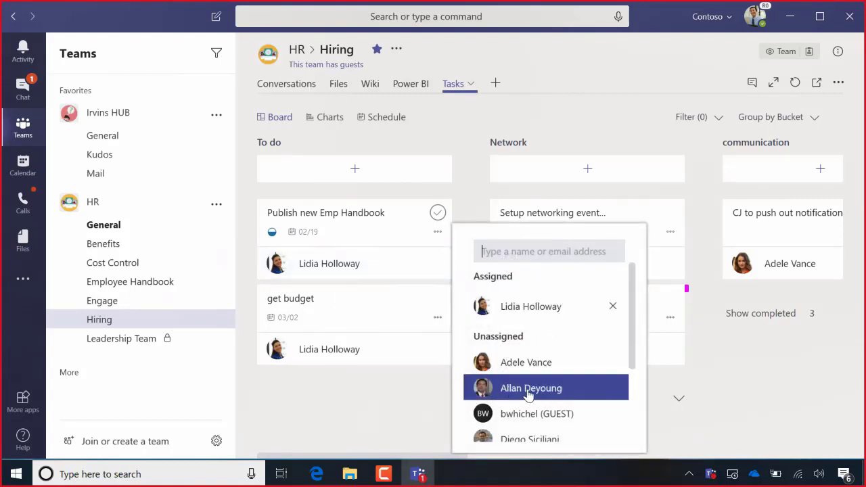
scroll(546, 421, down, 3)
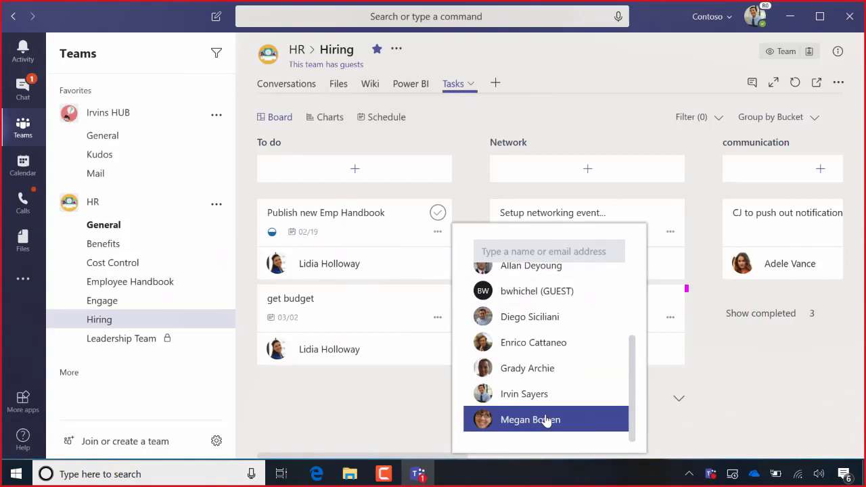
click(524, 318)
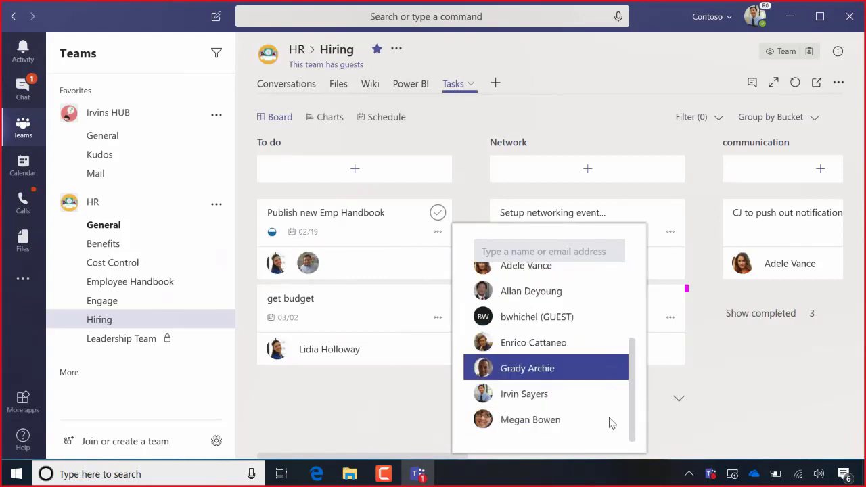
click(429, 410)
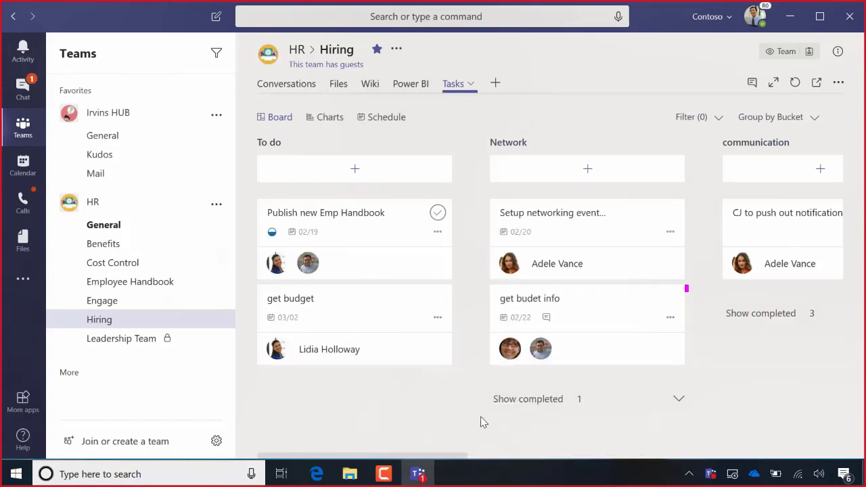
Group the Tasks board by Progress, and return to the Hiring channel's conversations.
click(804, 122)
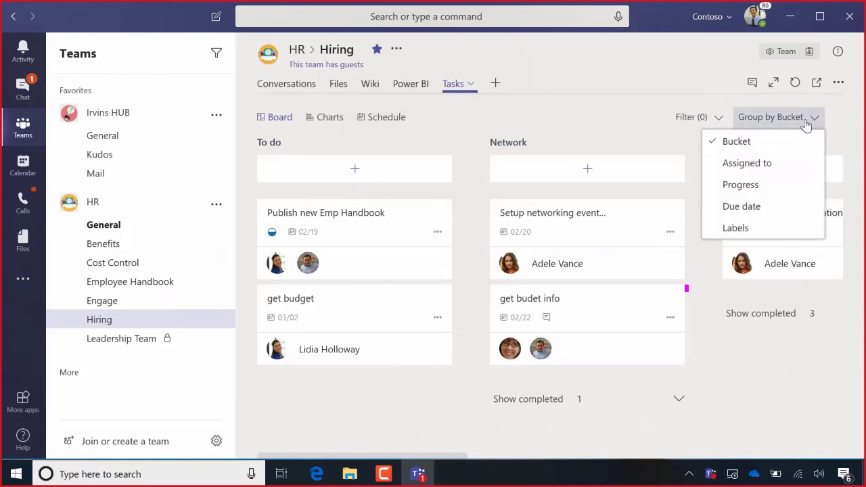
click(734, 191)
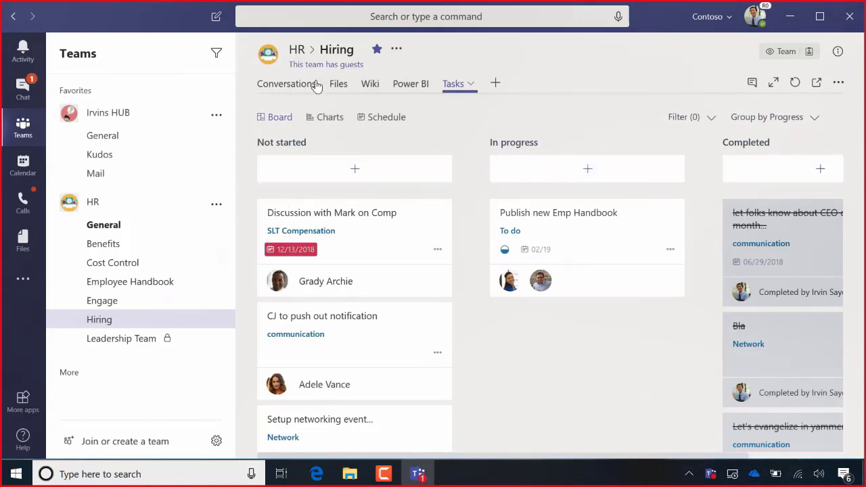
click(274, 93)
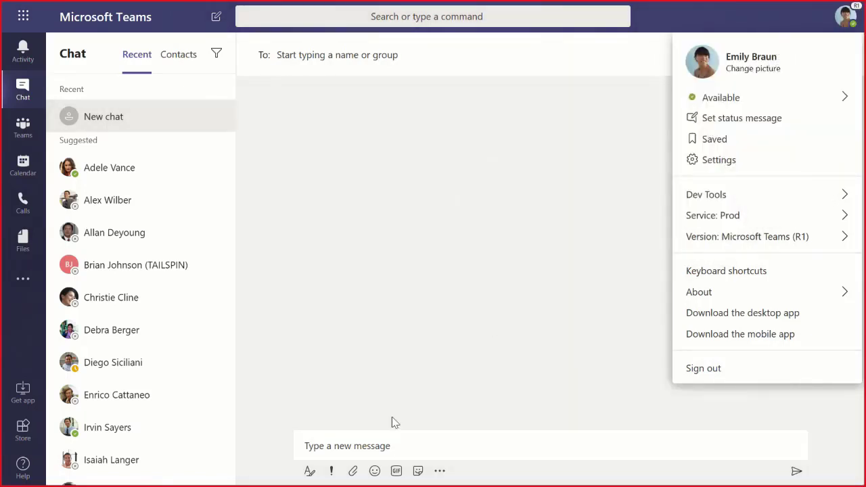
In Teams on the web, dismiss the profile options and start a new chat addressed to the Project Manager colleague.
click(411, 443)
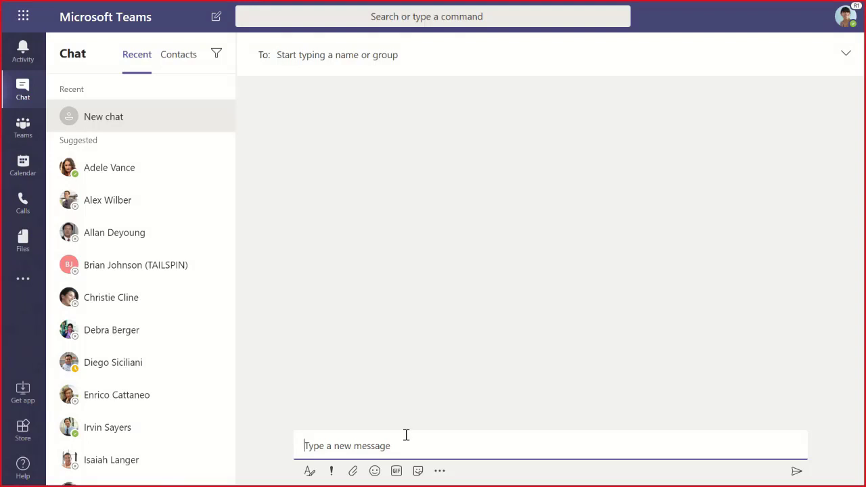
click(217, 17)
text(irvi)
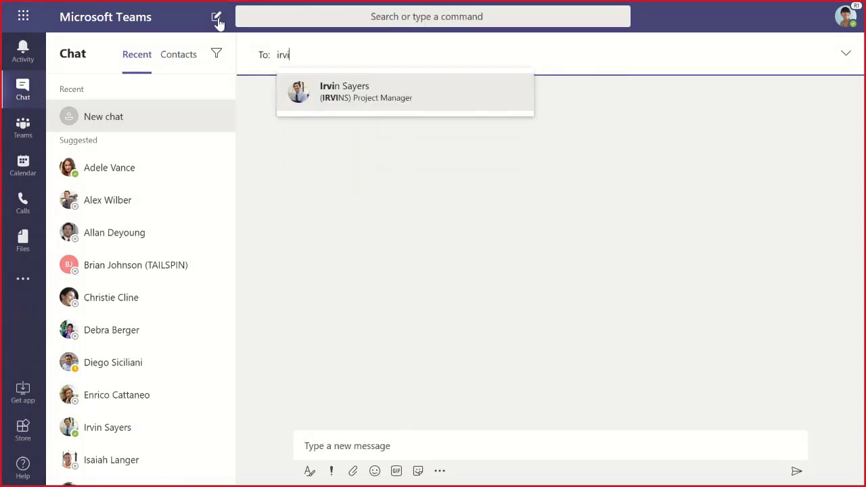
key(Return)
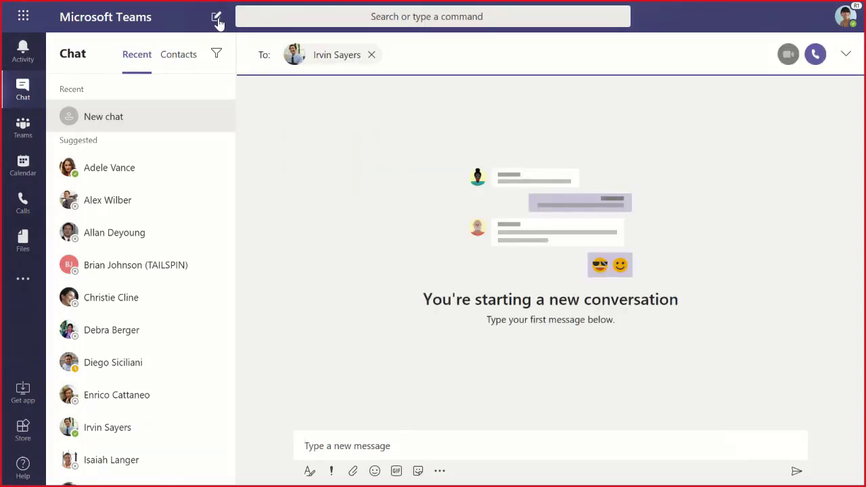
Send "Hey, - I'm at the catering company... can you send me your CC #?" with the recipient mentioned after "Hey,".
click(449, 438)
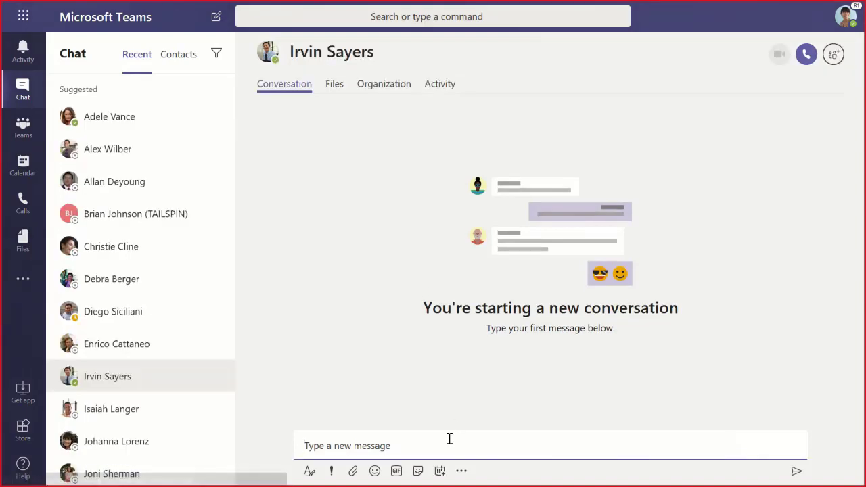
text(Hey, @)
key(Return)
text(- Can)
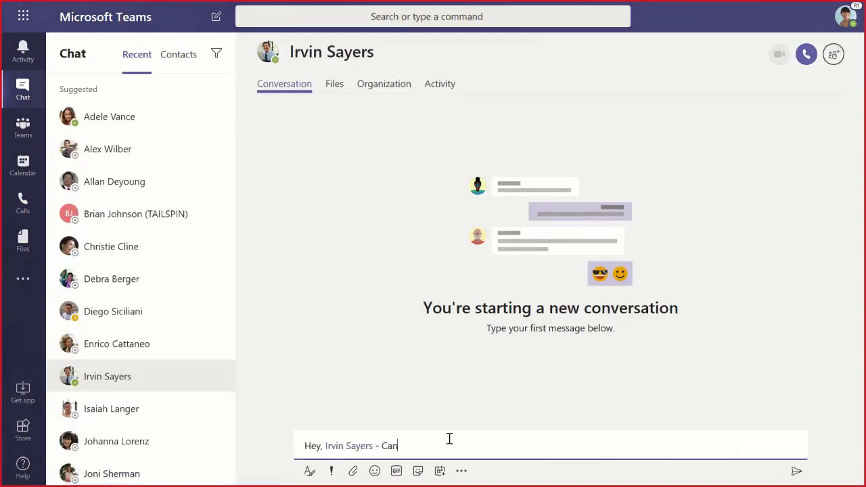
key(BackSpace)
key(BackSpace)
key(BackSpace)
text(I'm at the catering company... can you send)
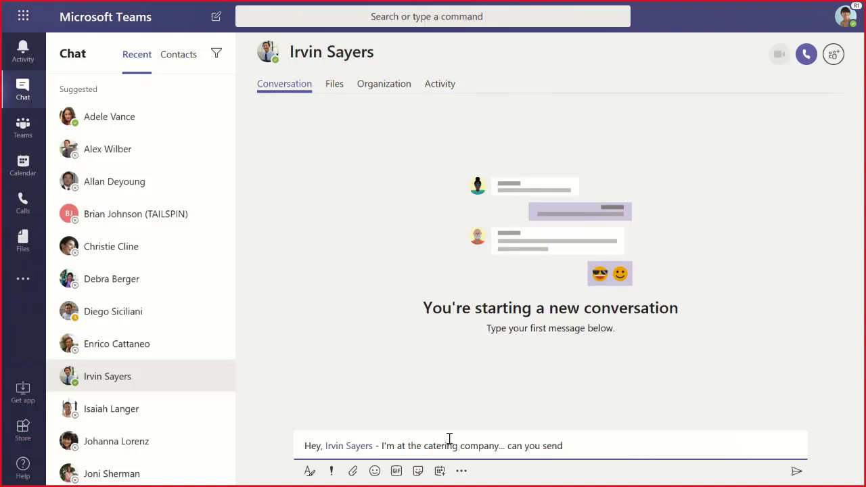
text( me your CC #?)
key(Return)
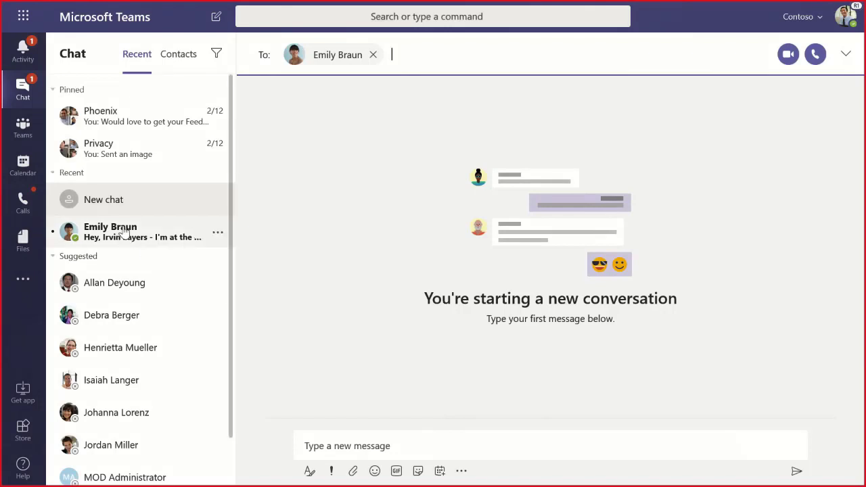
In the recipient's Teams session, try to reply to the request with "Sure! visa:", the credit card number and "don't go crazy!".
click(336, 449)
text(Su)
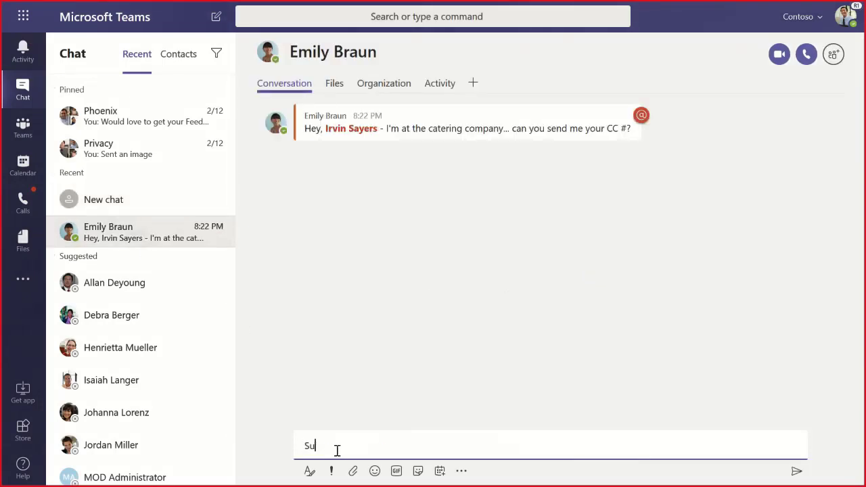
text(re! visa: 4111-1111-1111-1111  don't go crazy!)
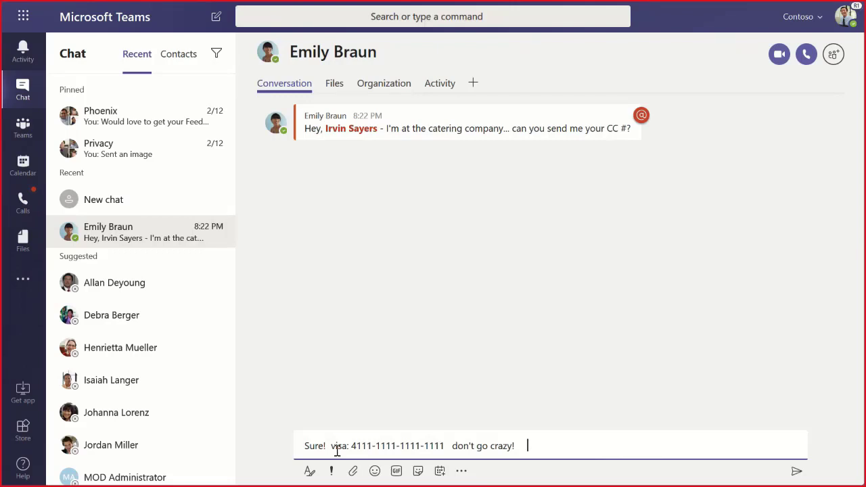
key(Return)
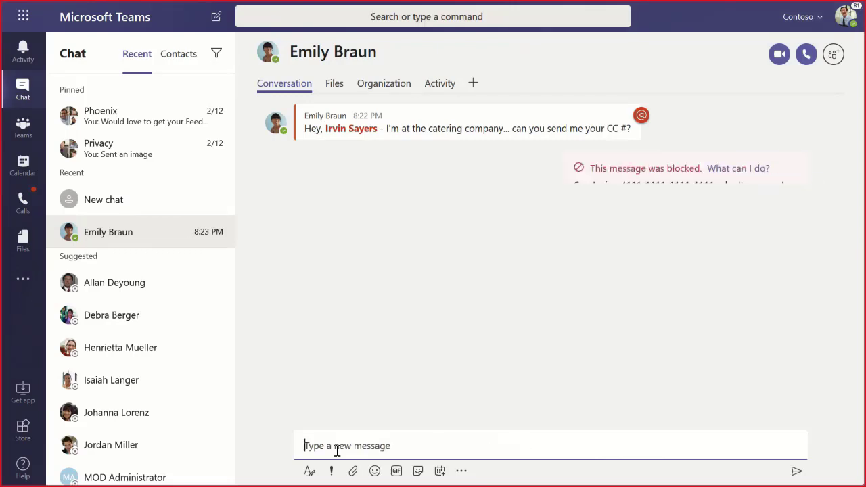